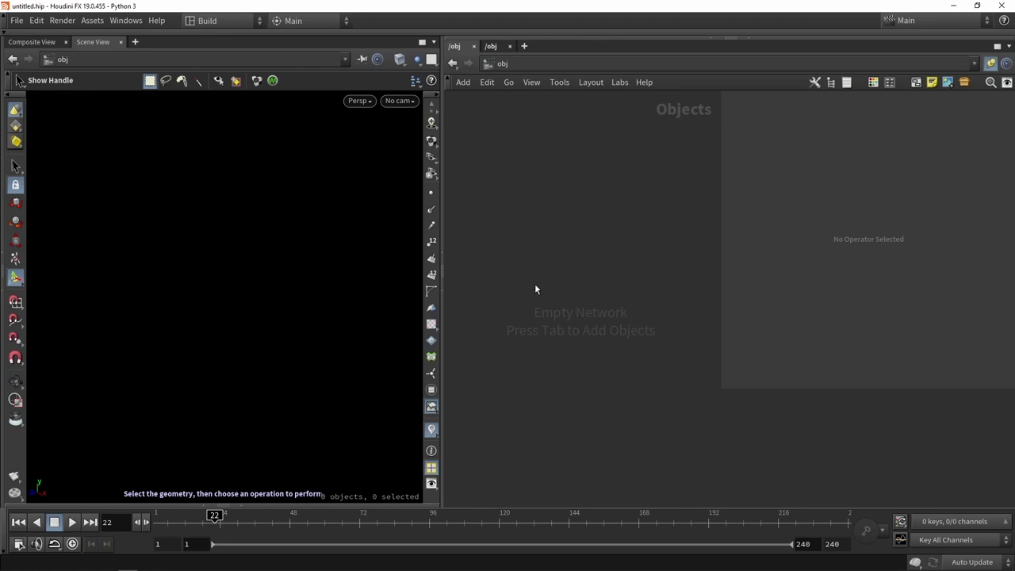
Step: Place a Grid geometry node via the 'gri' search and dive inside grid1
key(Tab)
text(gri)
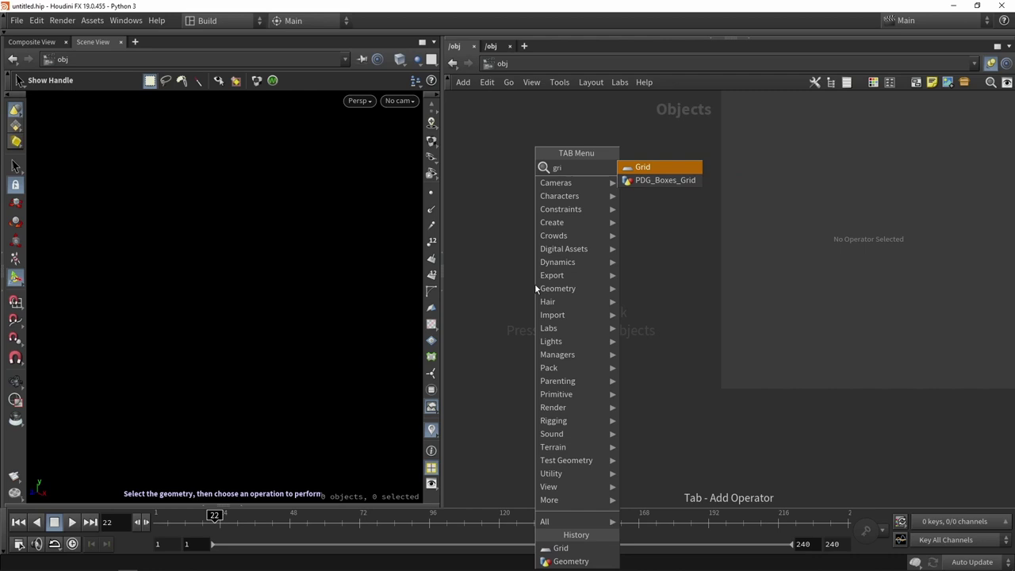
key(Return)
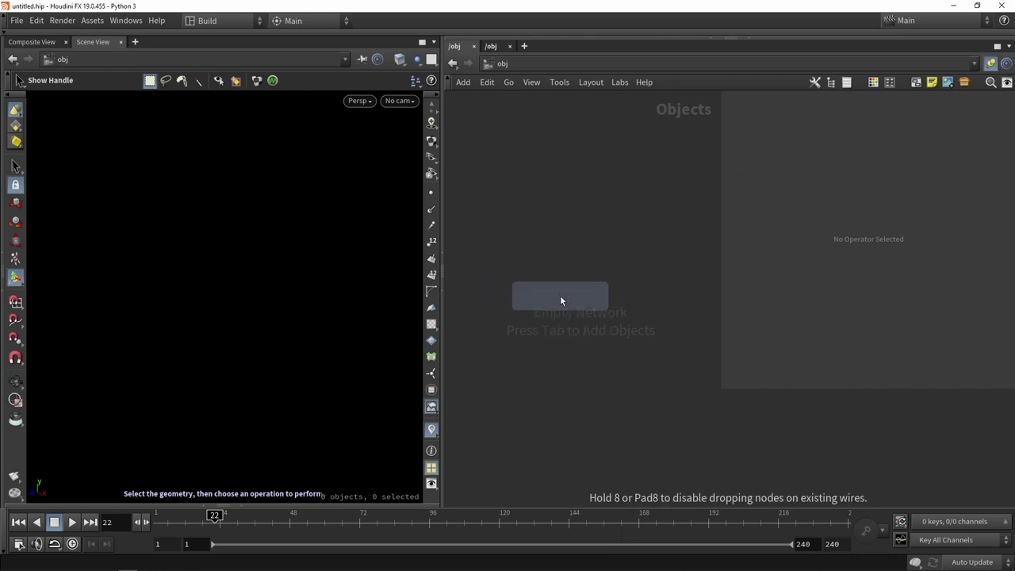
click(560, 293)
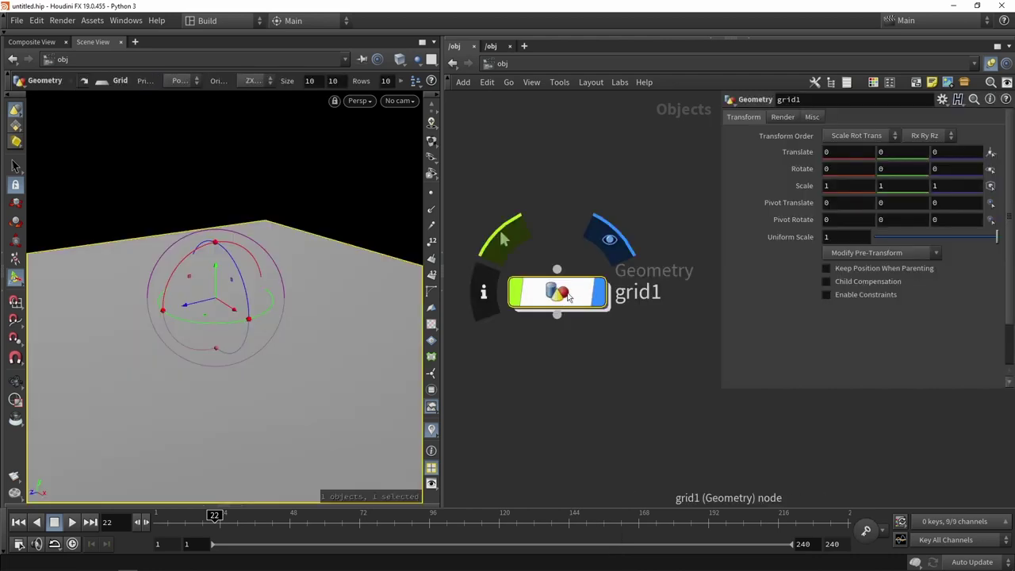
double_click(565, 295)
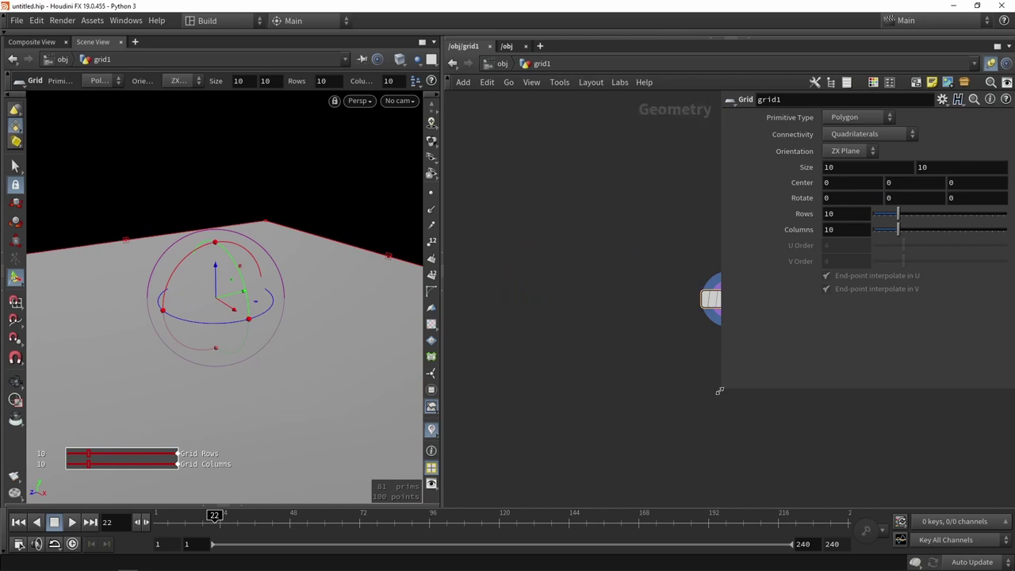
Step: Toggle wireframe, try 29 rows and 31 columns, then reset Rows and Columns to 10
drag(718, 394, 786, 359)
drag(262, 285, 246, 333)
middle_drag(587, 354, 519, 320)
key(w)
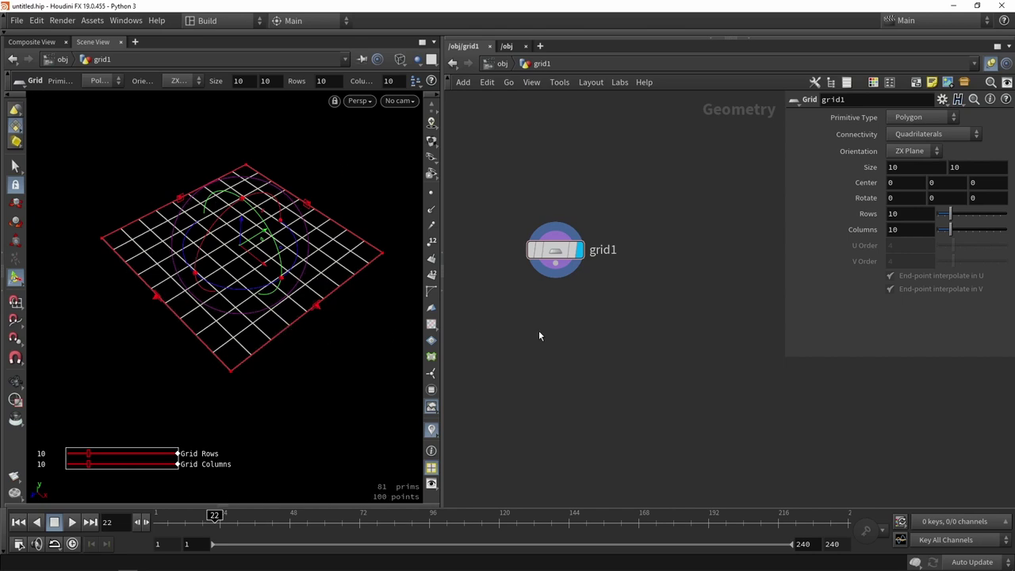
key(w)
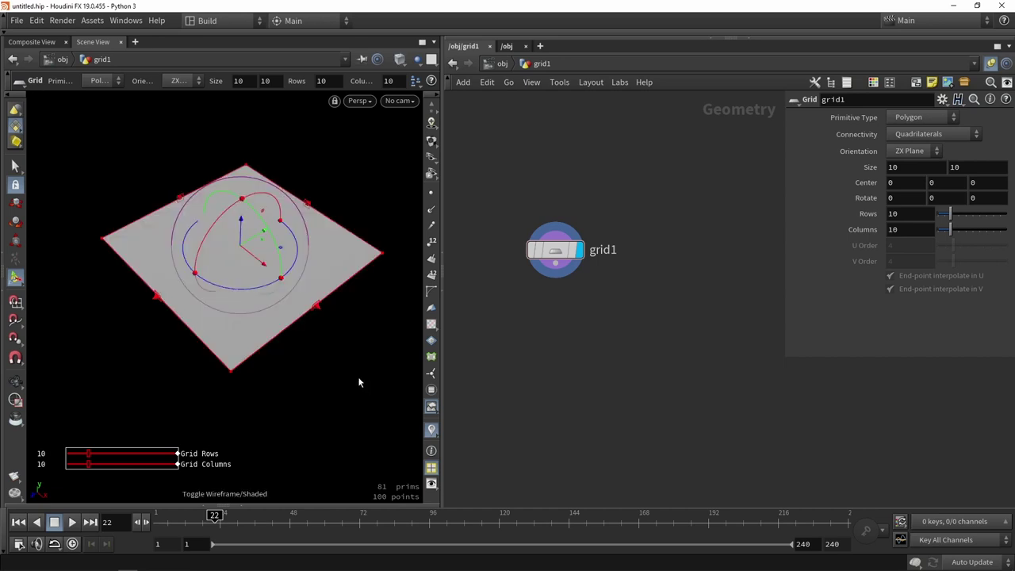
click(908, 213)
drag(949, 214, 980, 229)
key(w)
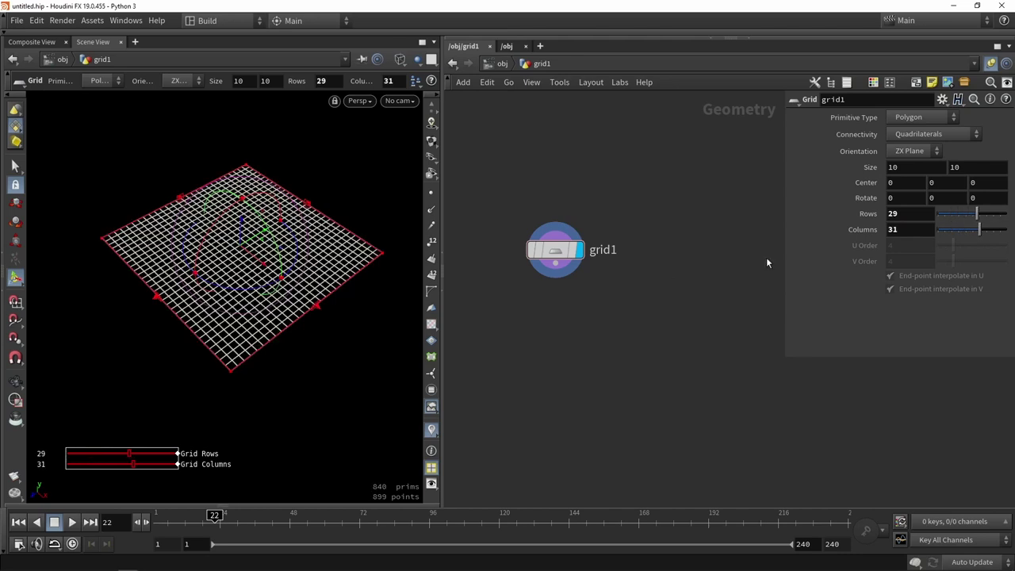
ctrl+middle_click(910, 214)
ctrl+middle_click(888, 229)
Step: Add a Remesh node below grid1, wire grid1 into it and display it
key(Tab)
text(rem)
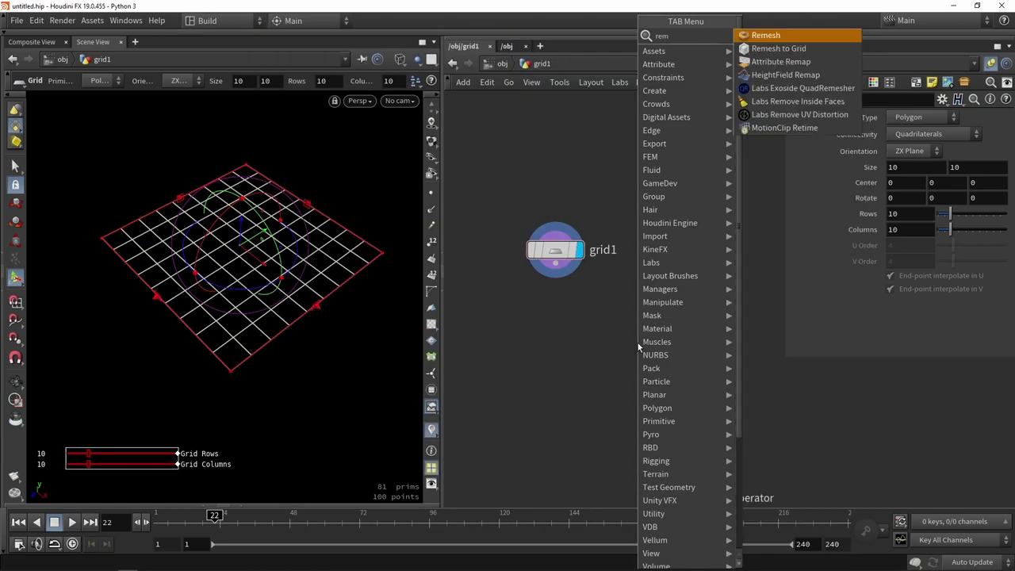
key(BackSpace)
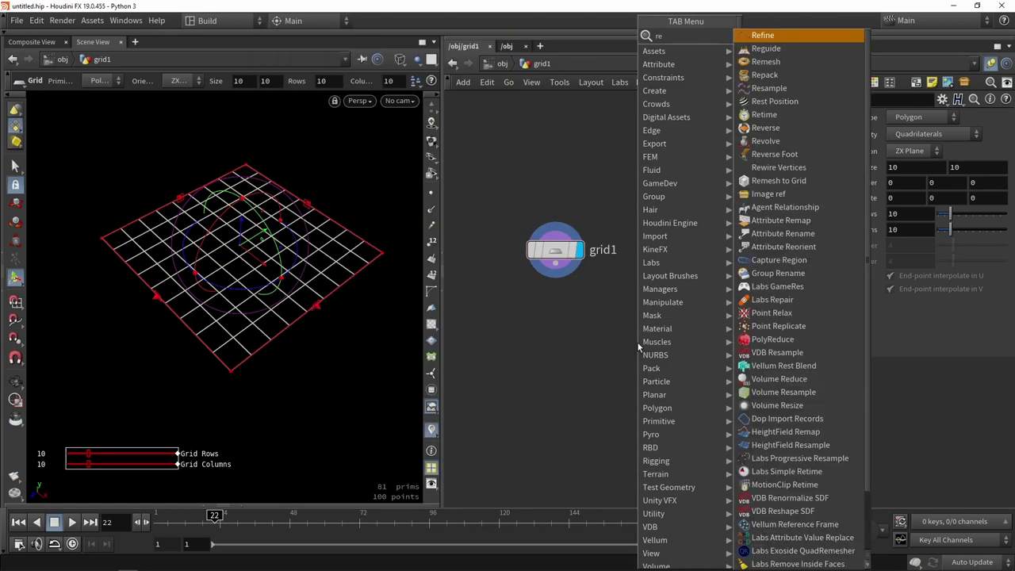
text(me)
key(Return)
click(576, 345)
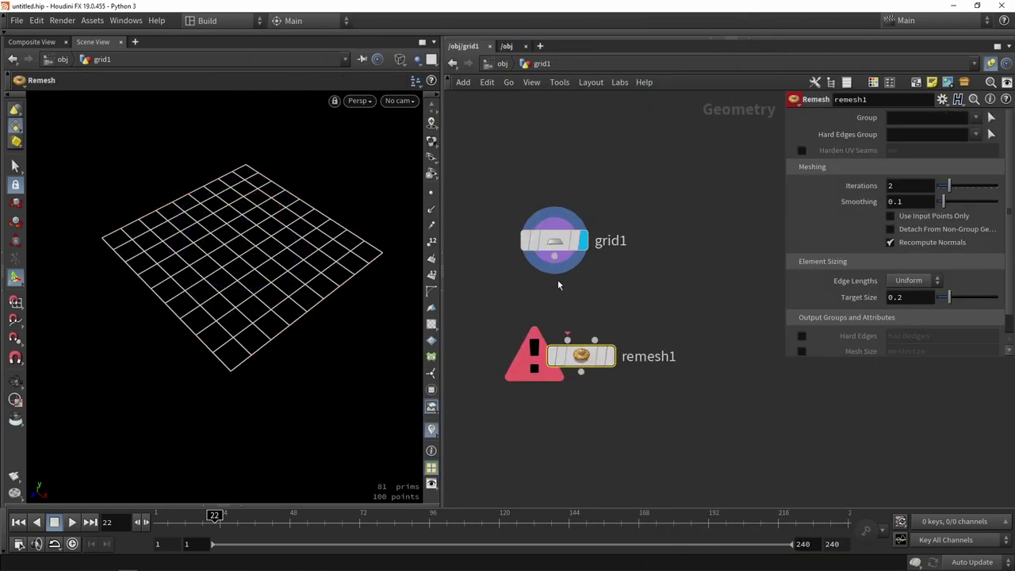
drag(556, 257, 558, 330)
click(618, 320)
Step: Check the remesh Target Size of 0.2, giving 5,912 triangle prims
scroll(227, 294, up, 2)
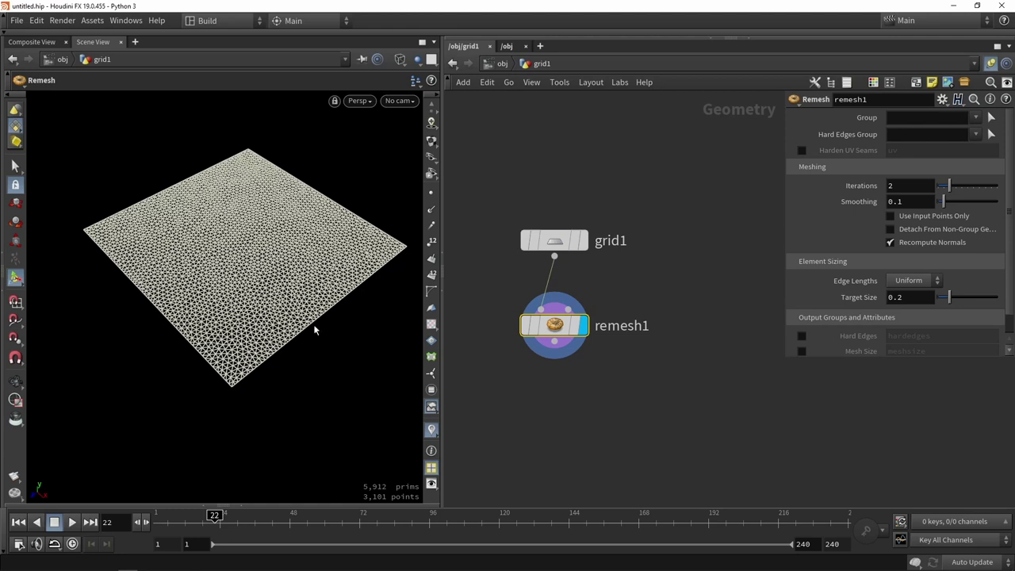
middle_drag(557, 423, 561, 404)
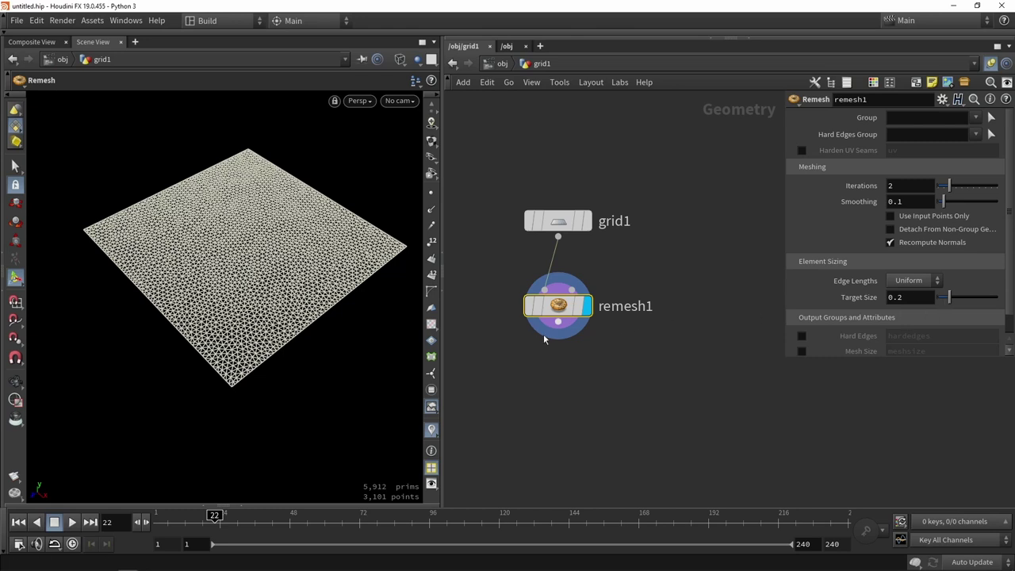
click(911, 298)
middle_drag(588, 401, 546, 313)
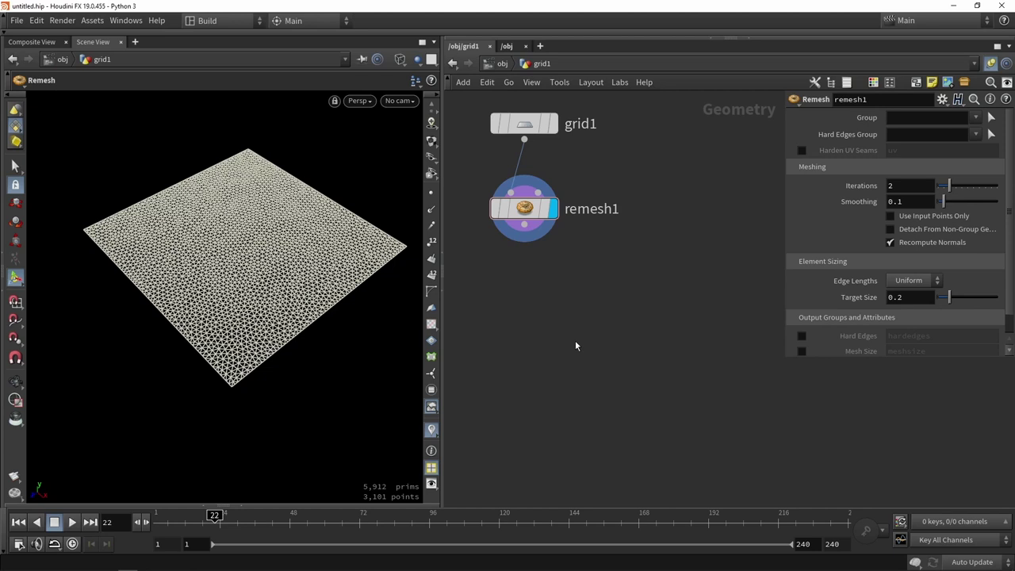
Step: Add a Vellum Configure Cloth node and feed remesh1's output into it
key(Tab)
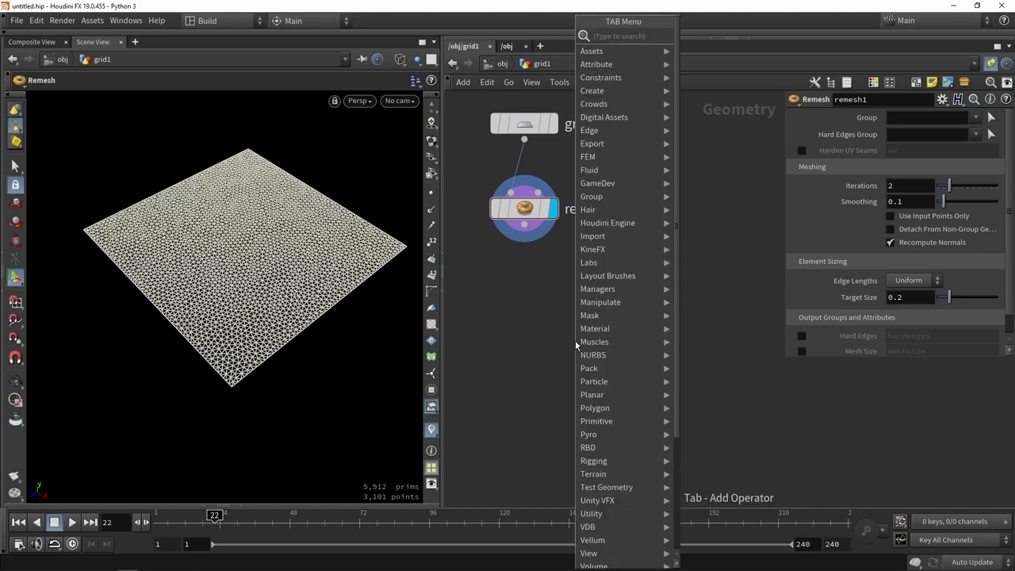
text(vellum)
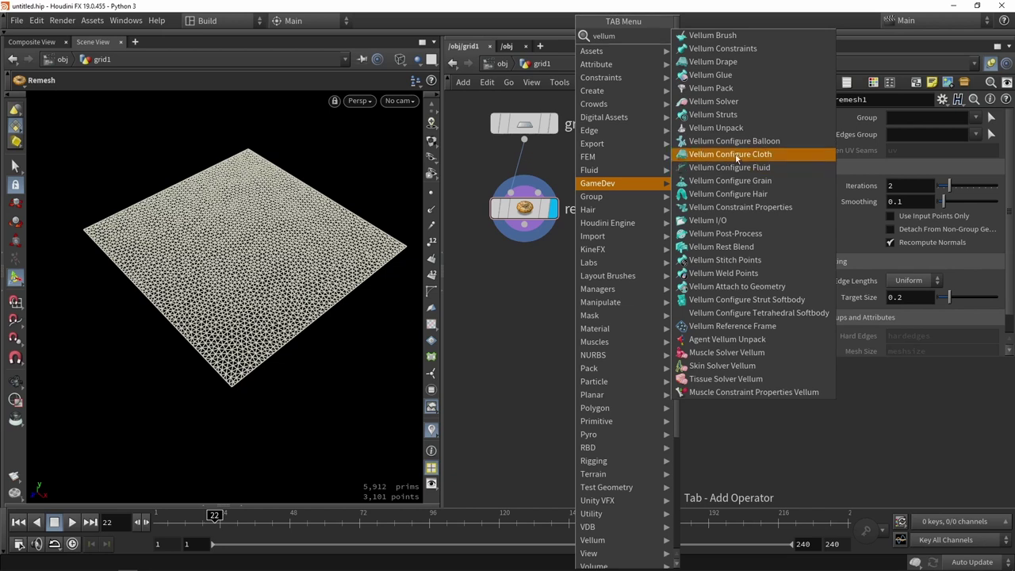
click(739, 154)
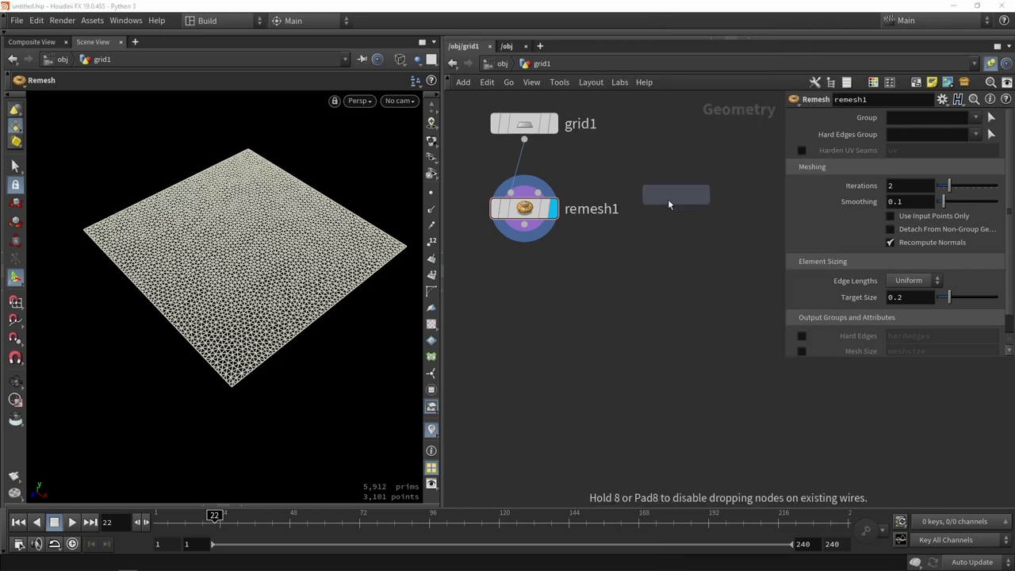
click(542, 294)
drag(526, 236, 597, 365)
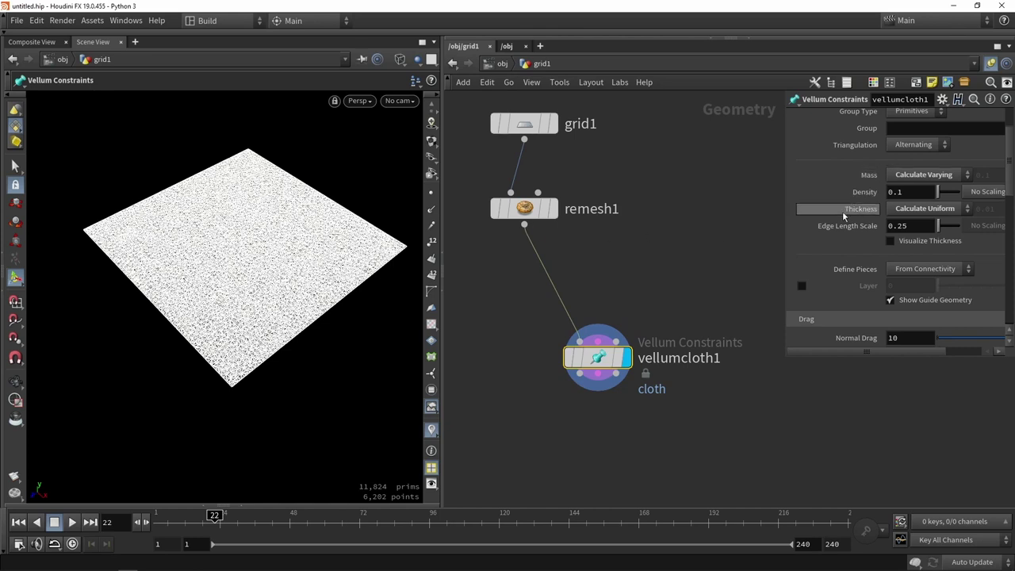
Step: Review the vellumcloth1 parameters in an enlarged pane and recentre the network
scroll(860, 218, down, 4)
scroll(855, 205, down, 2)
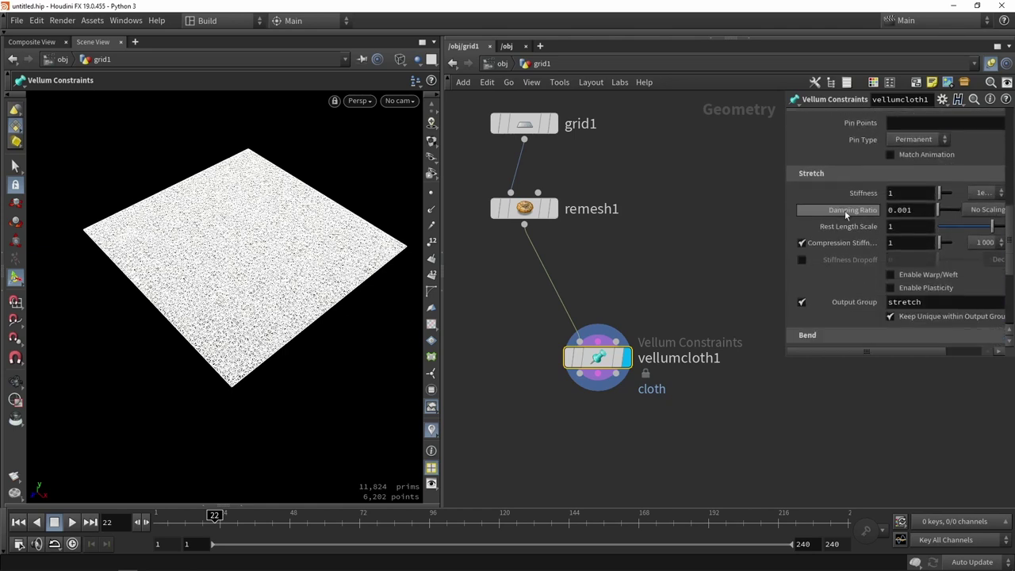
scroll(845, 222, down, 3)
scroll(847, 223, down, 1)
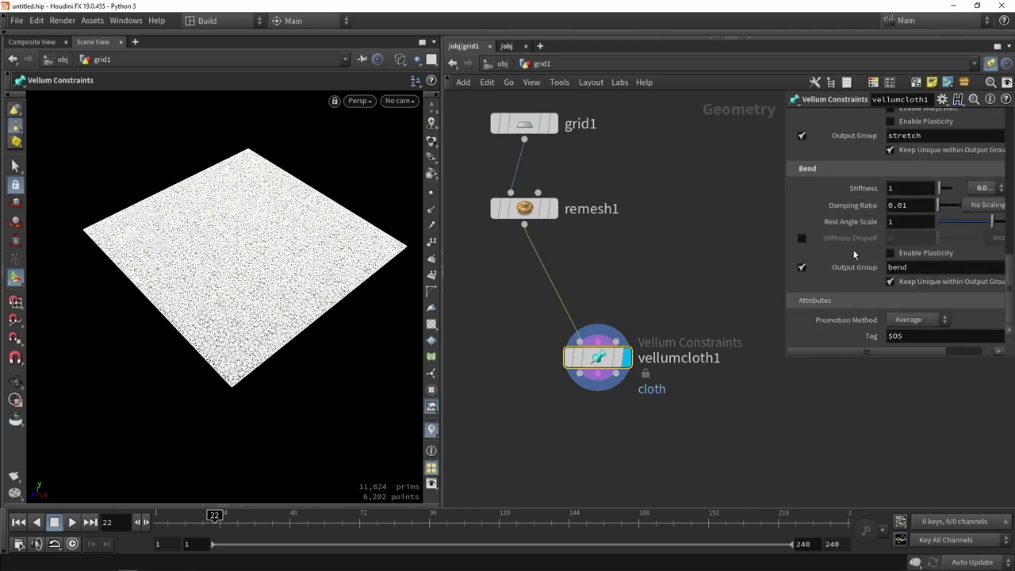
scroll(848, 240, up, 5)
scroll(855, 207, up, 5)
drag(783, 358, 720, 372)
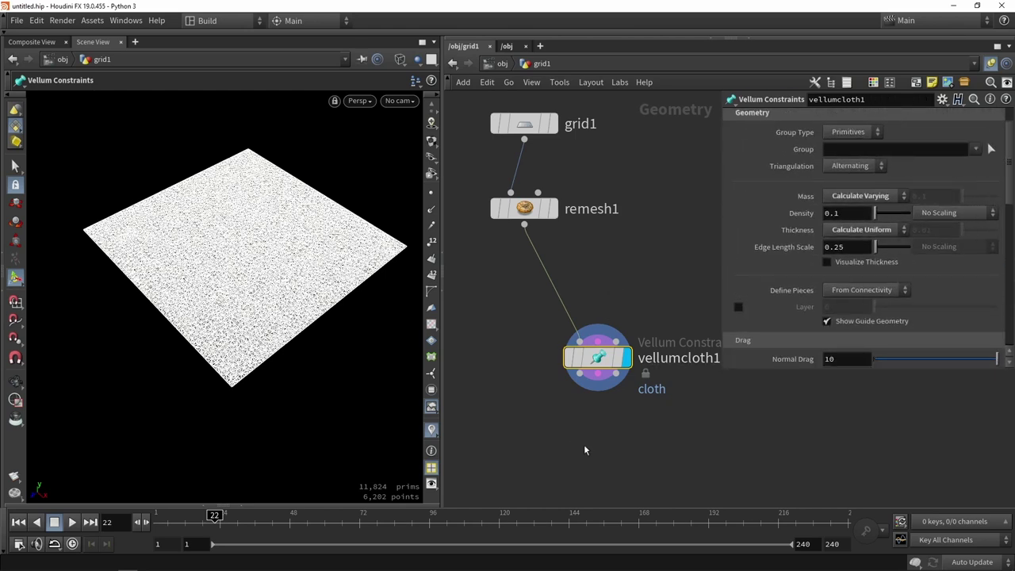
middle_drag(584, 442, 551, 318)
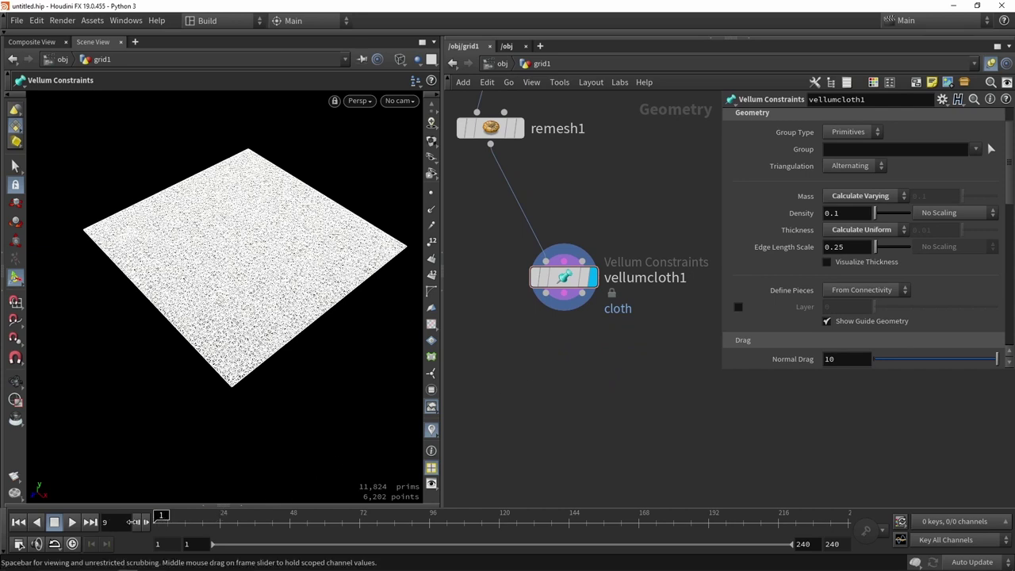
Step: Rewind to frame 1 and place a Vellum Solver node below vellumcloth1
key(Up)
key(ctrl+Up)
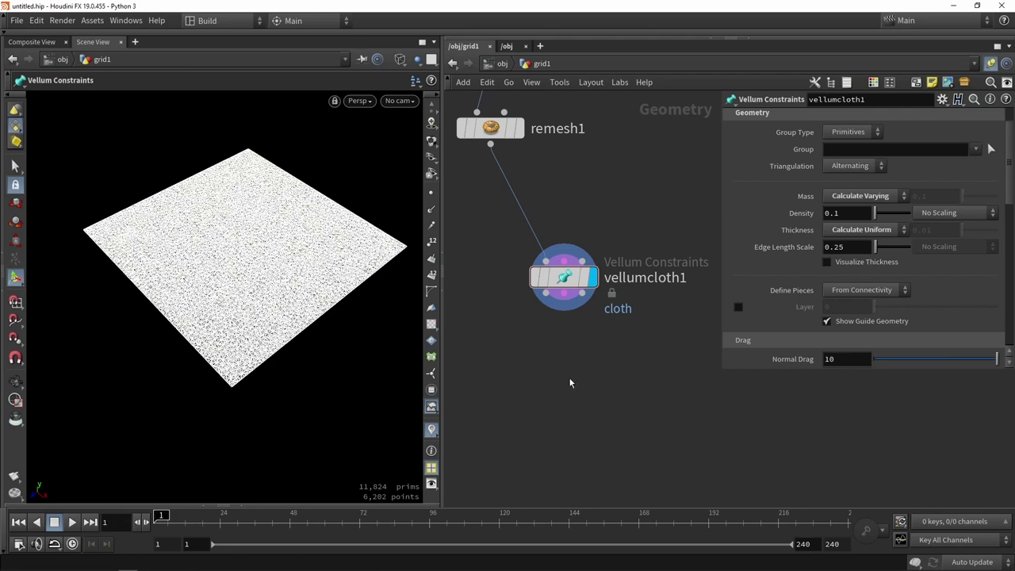
key(Tab)
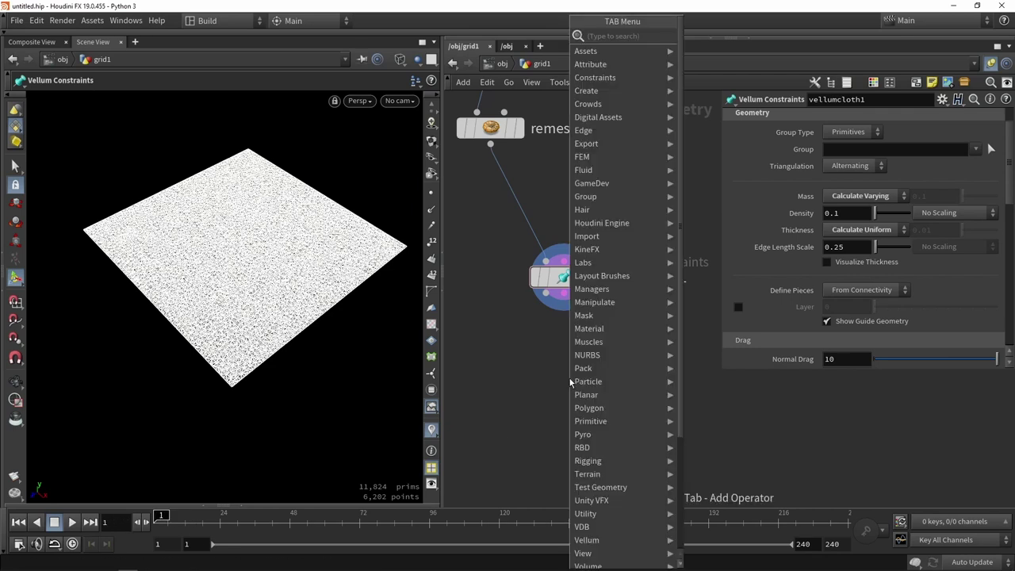
text(solv)
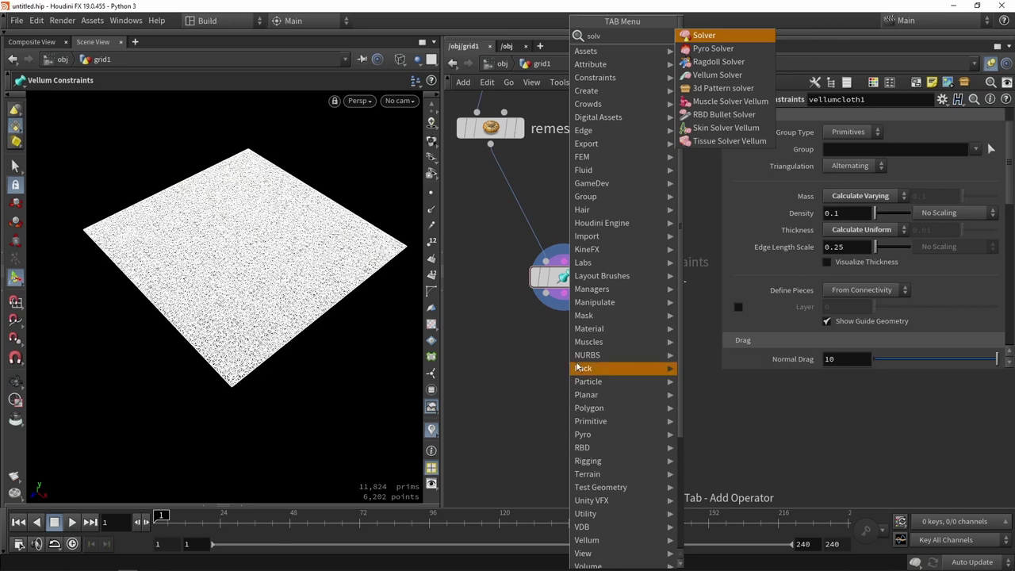
click(724, 75)
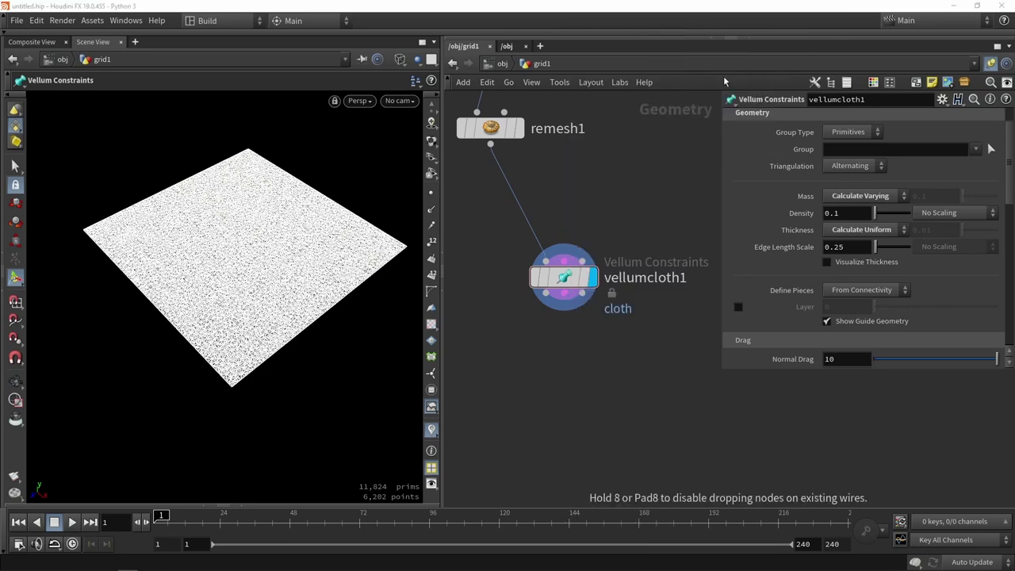
click(565, 379)
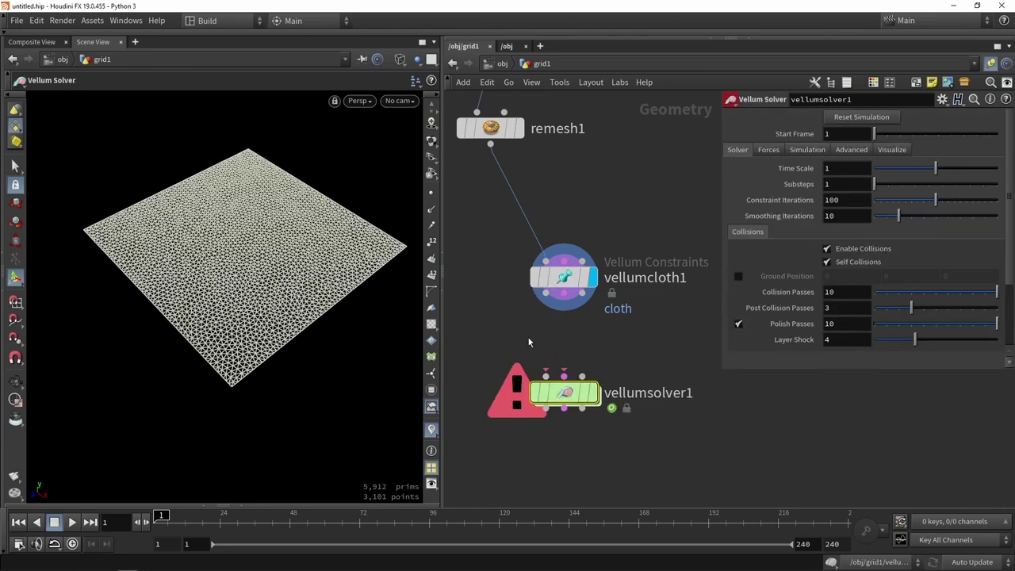
Step: Wire all three vellumcloth1 outputs into vellumsolver1, display it and play the simulation
key(j)
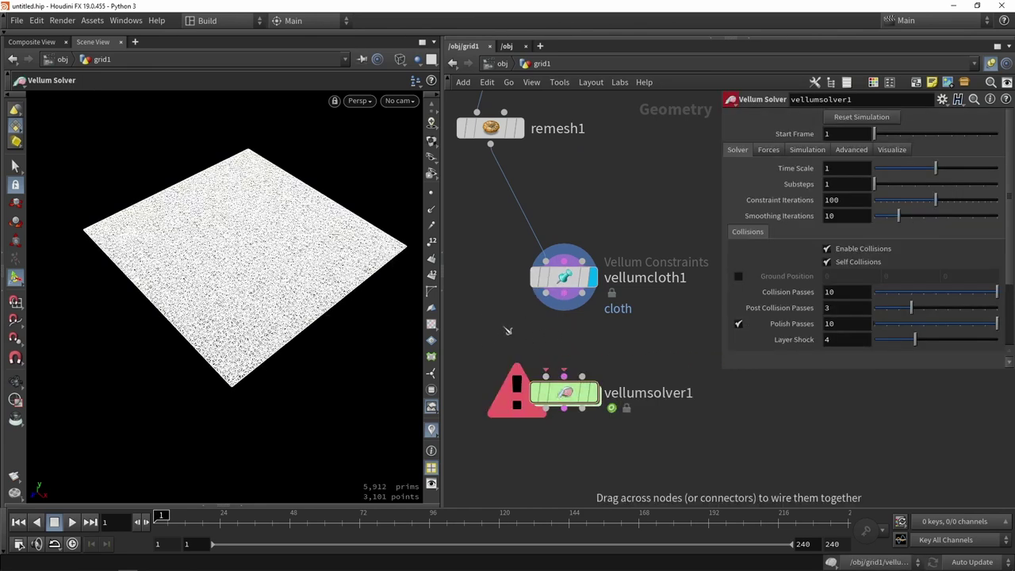
drag(494, 344, 565, 389)
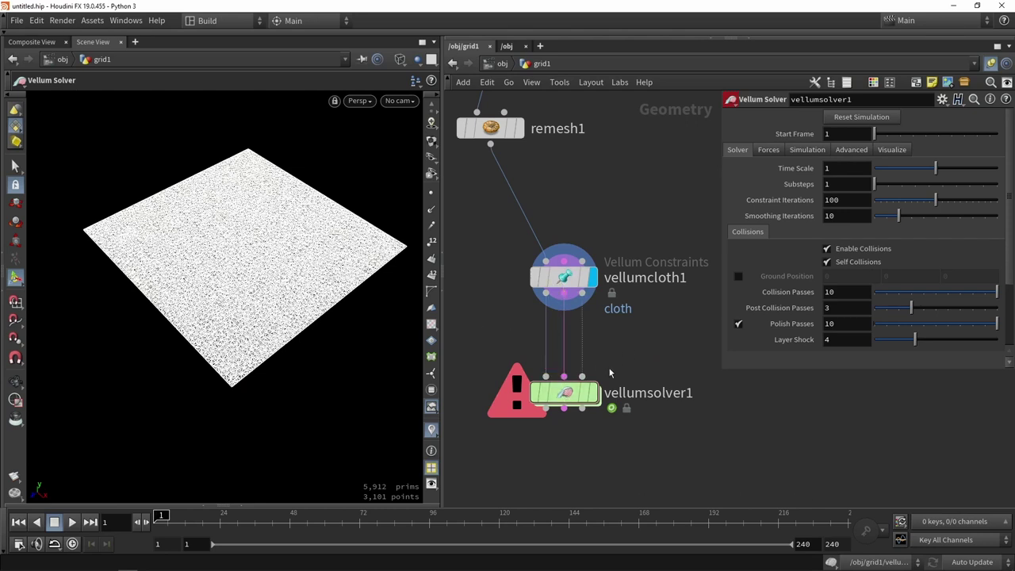
click(594, 392)
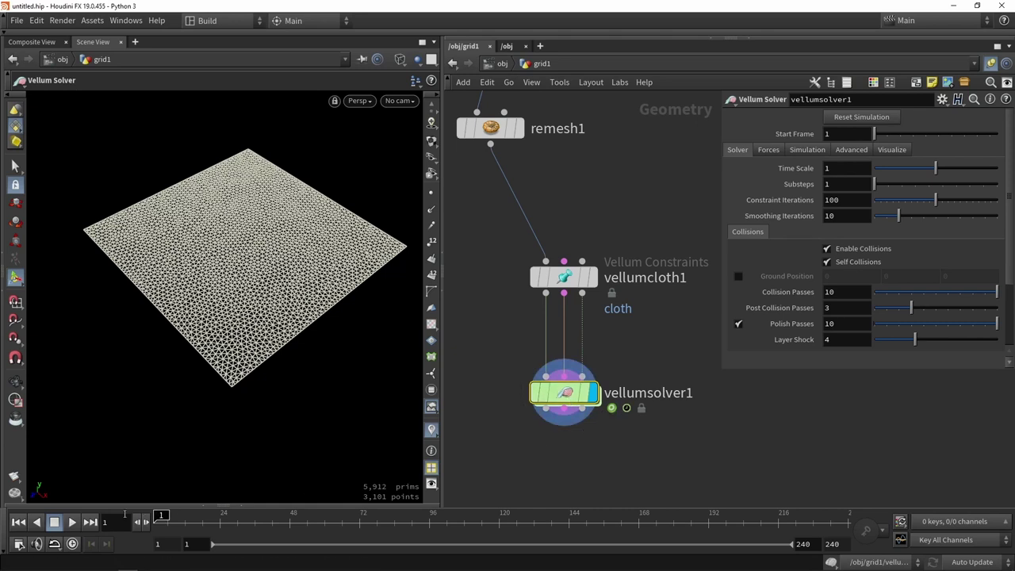
click(71, 522)
key(w)
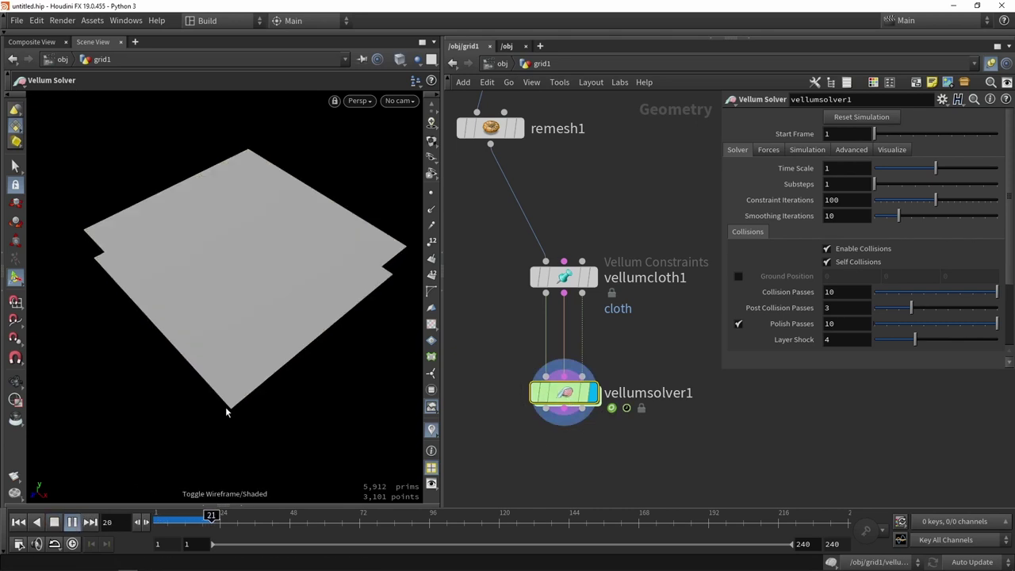
key(Escape)
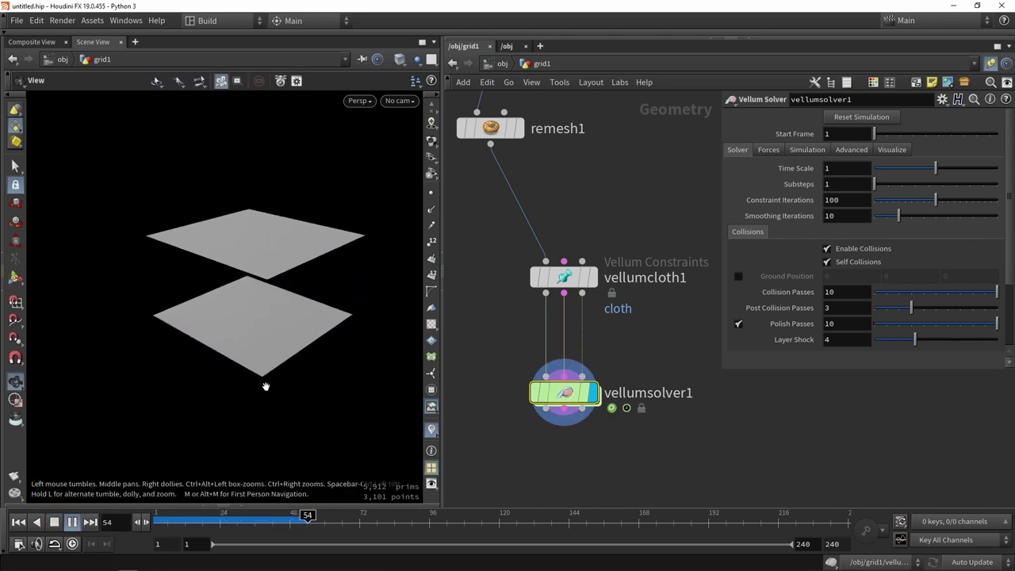
key(Return)
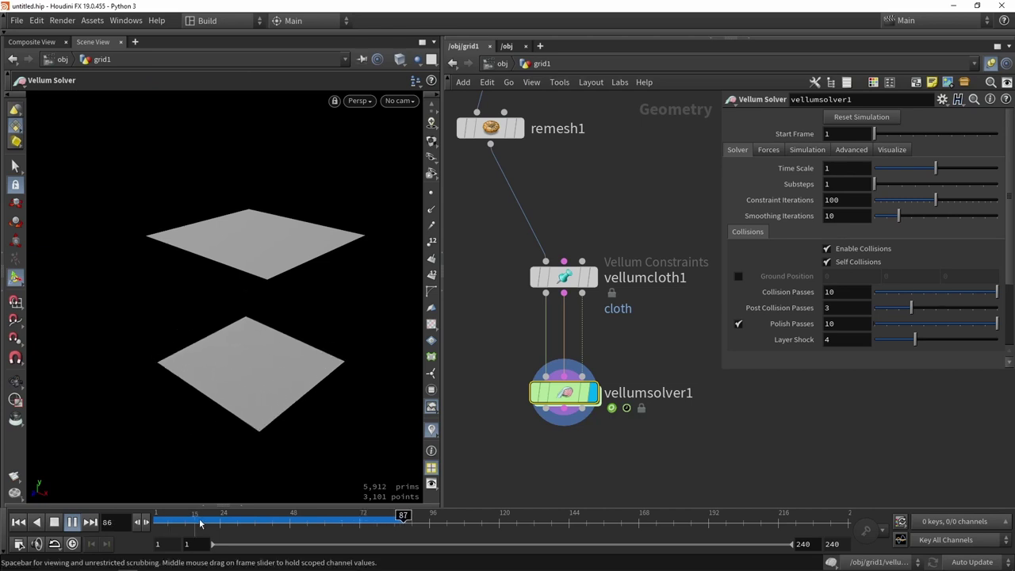
Step: Stop the simulation, rewind to frame 1 and inspect the flat grid
click(54, 522)
key(Escape)
drag(234, 289, 233, 307)
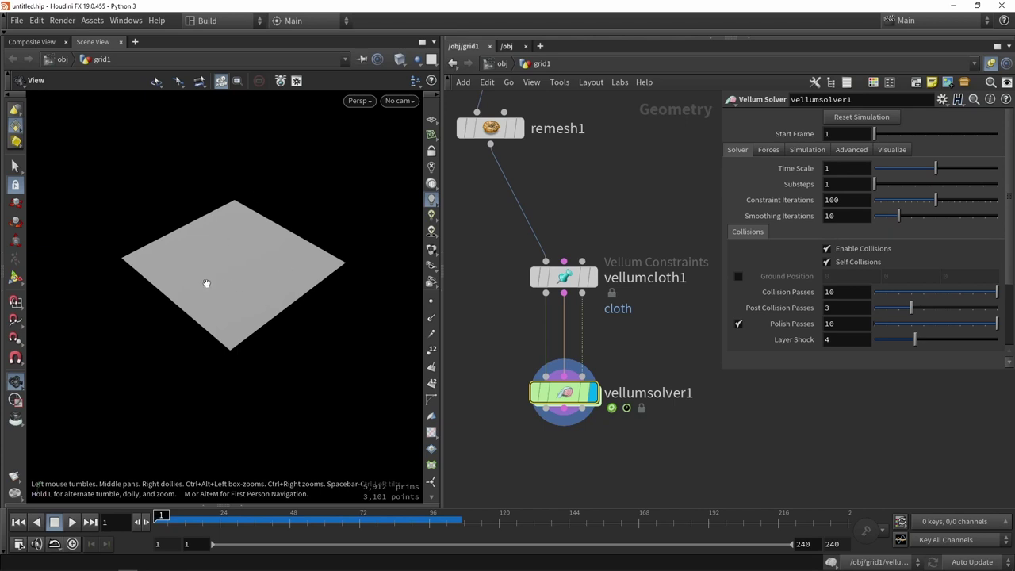
middle_drag(575, 228, 567, 260)
scroll(568, 260, down, 2)
scroll(623, 222, up, 2)
middle_drag(623, 222, 600, 254)
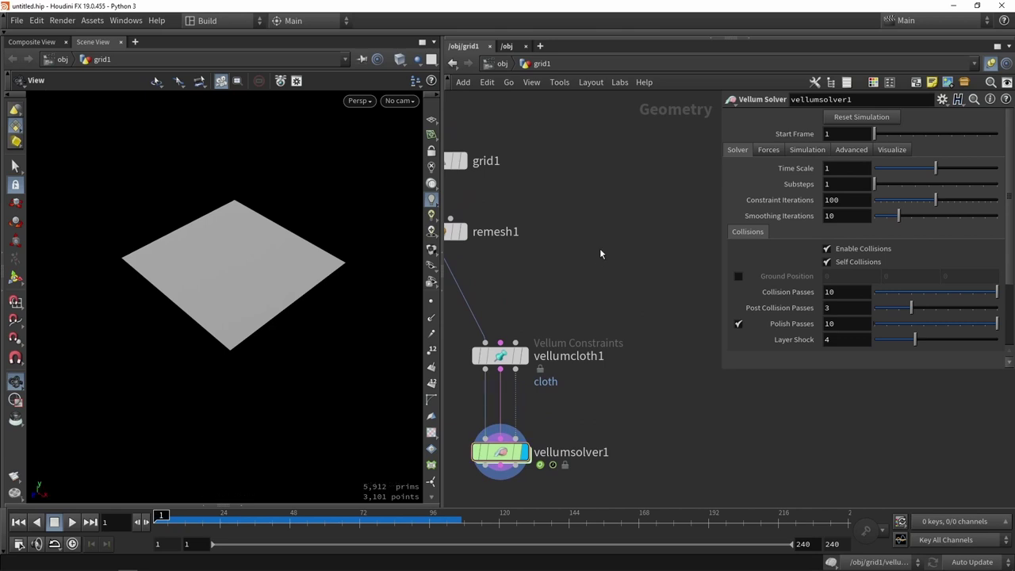
Step: Add a Test Geometry: Pig Head node and wire it into vellumcloth1's collision input
key(Tab)
text(tes)
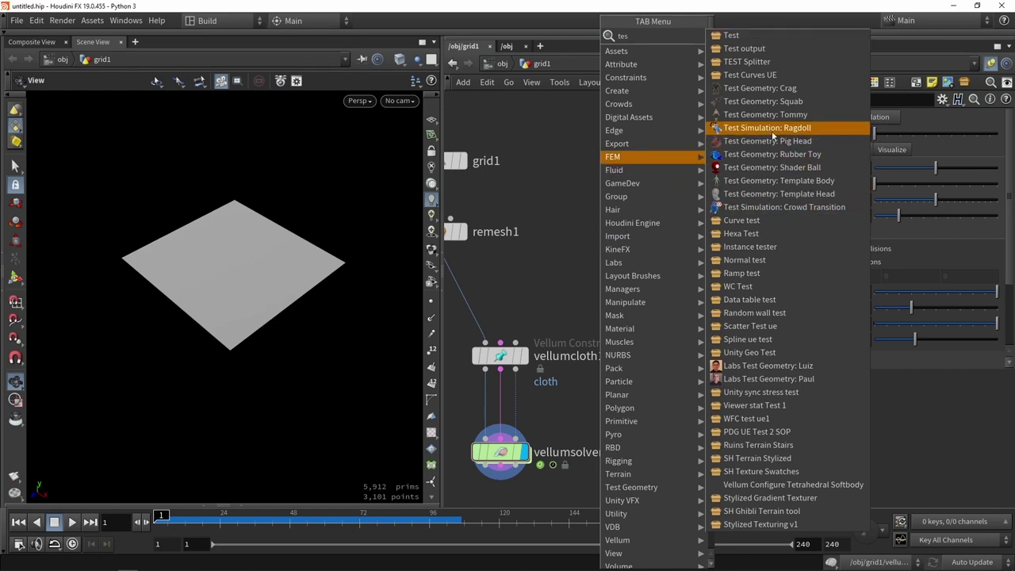
click(754, 143)
click(592, 237)
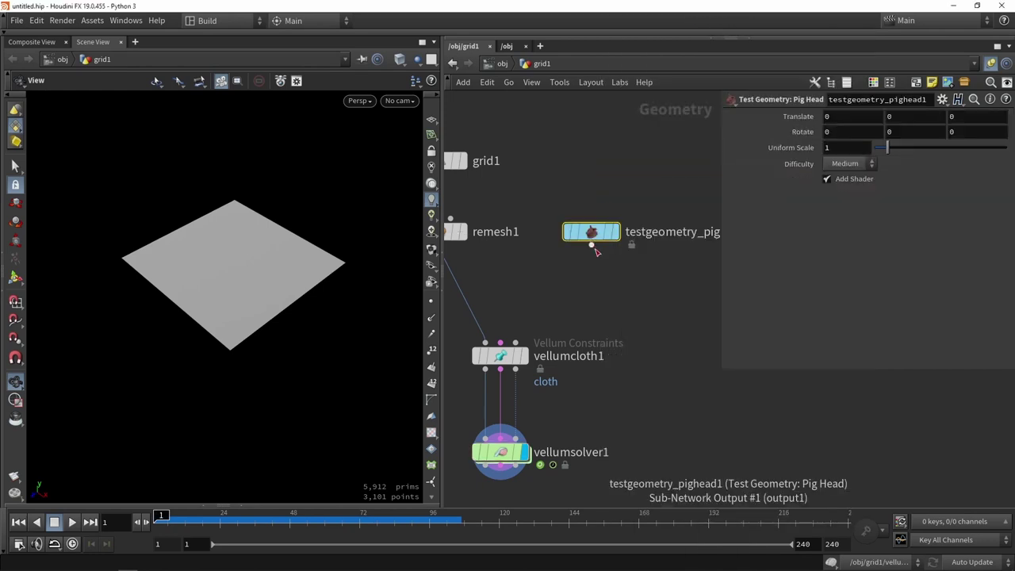
drag(593, 246, 520, 341)
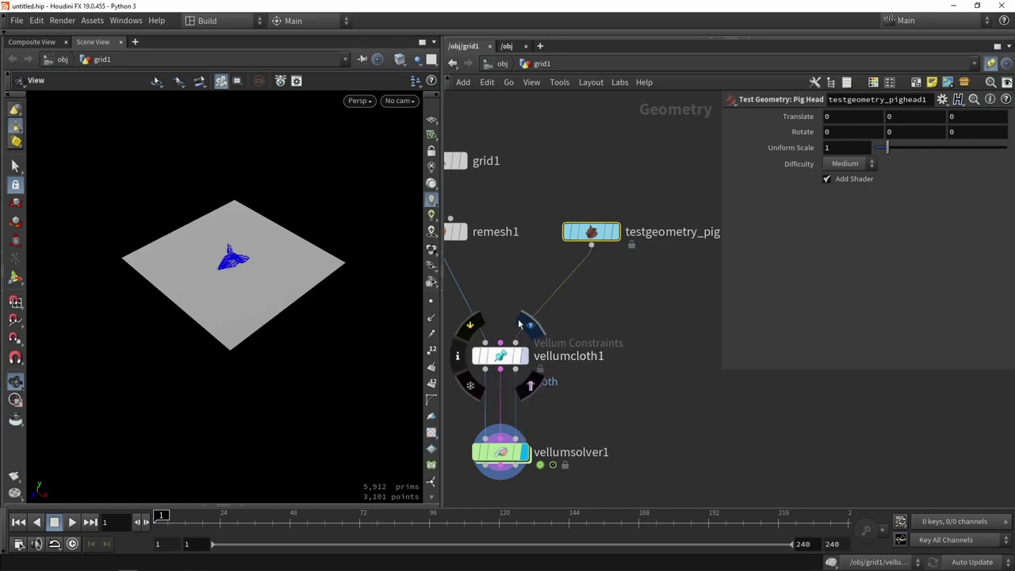
scroll(596, 375, down, 3)
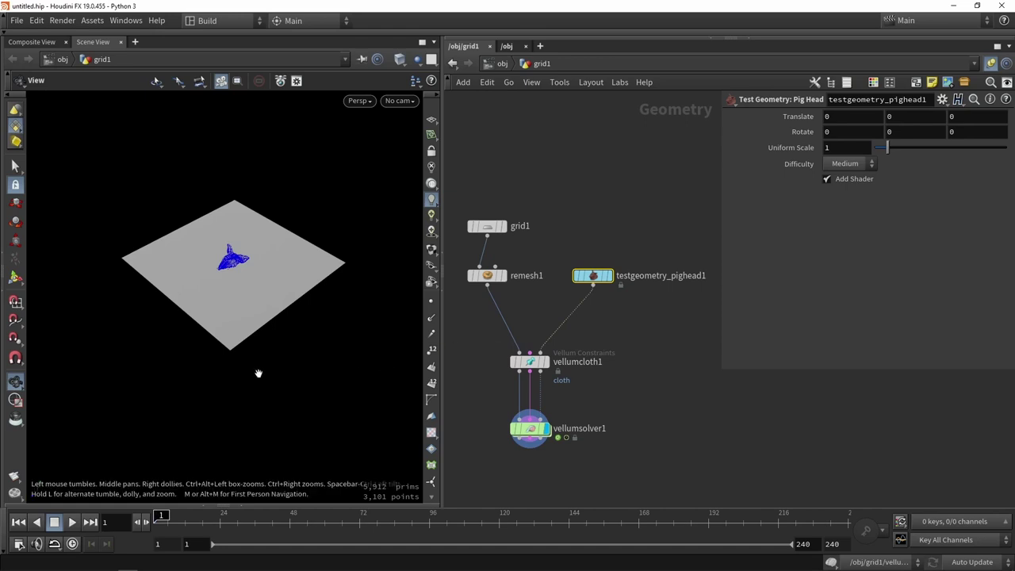
drag(261, 370, 231, 287)
scroll(232, 287, up, 3)
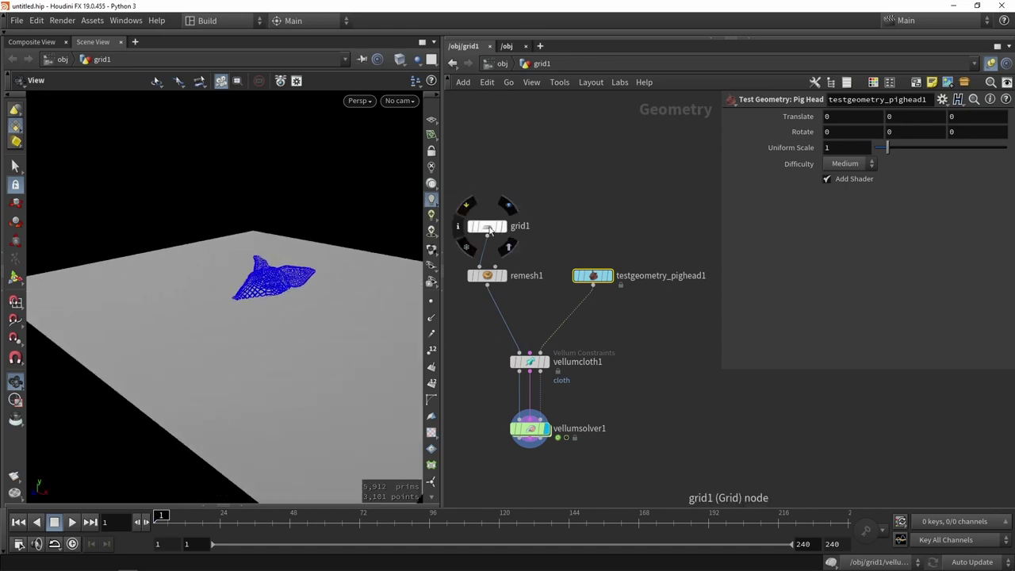
Step: Raise grid1 above the pig head with the handle, shrink its width and tilt it
click(487, 228)
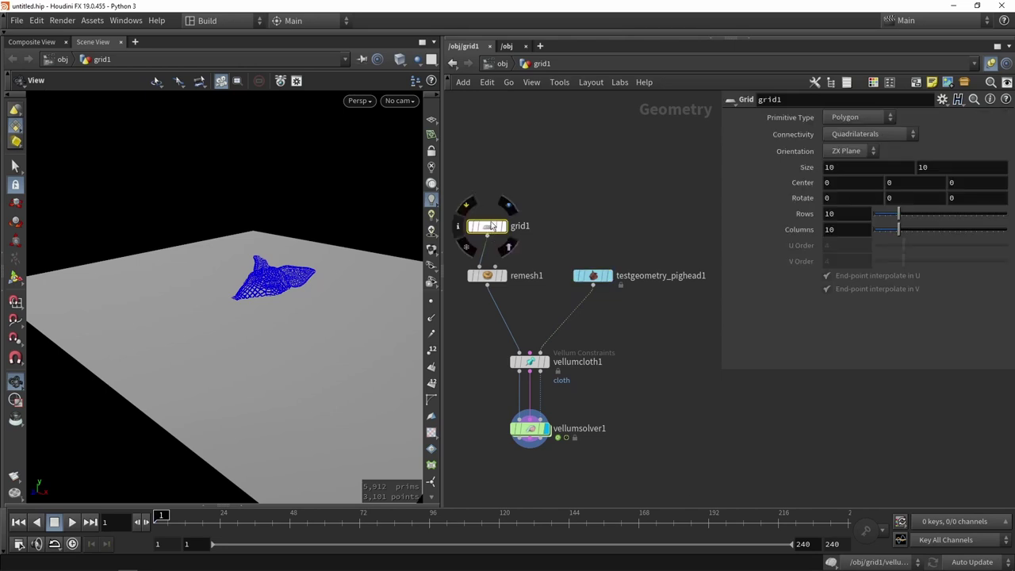
click(13, 278)
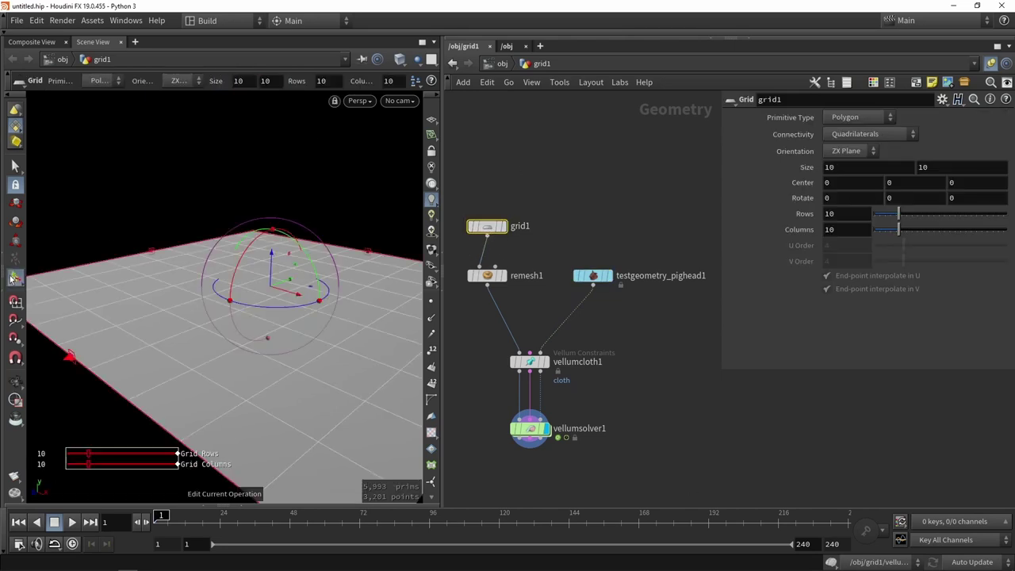
drag(281, 270, 287, 127)
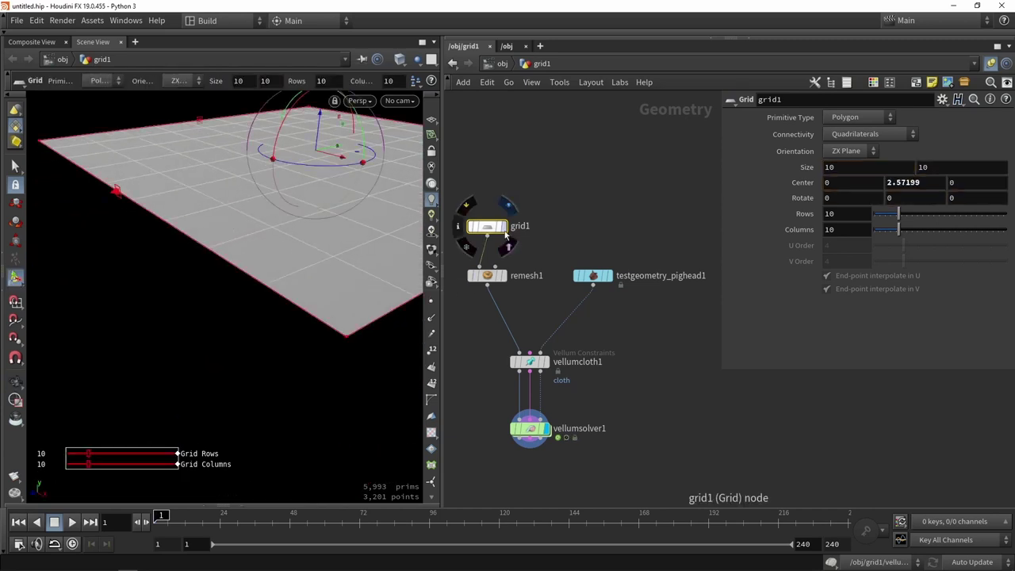
alt+drag(230, 295, 310, 294)
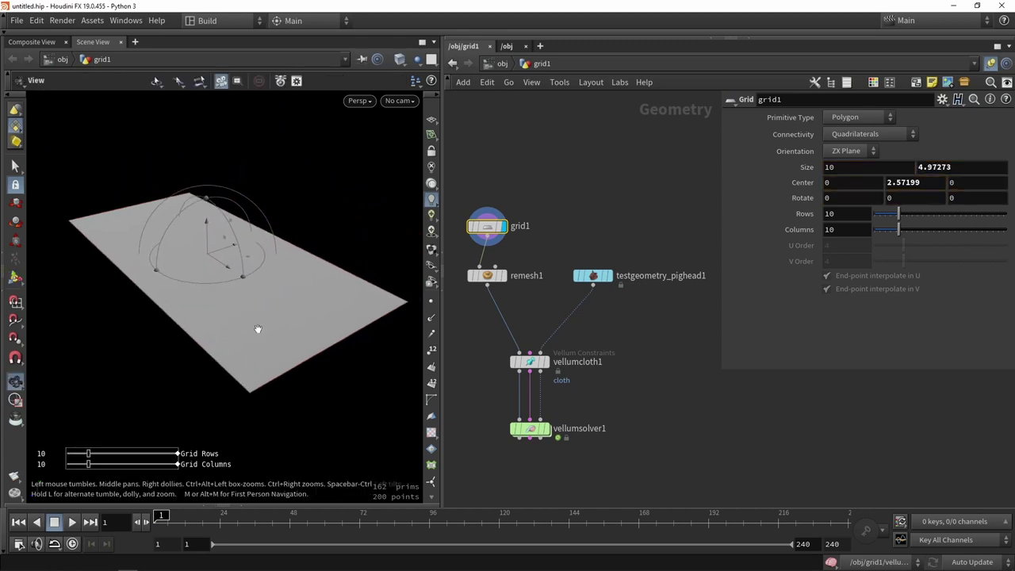
drag(343, 343, 301, 290)
key(Escape)
key(Return)
drag(281, 245, 230, 272)
Step: Template the pig head and refine grid1 to 3.006 × 4.973 centred at 0.575, 1.165, 0.193
mouse_move(606, 279)
click(614, 297)
drag(280, 319, 286, 270)
drag(354, 311, 342, 295)
key(Escape)
key(Return)
middle_drag(671, 340, 604, 355)
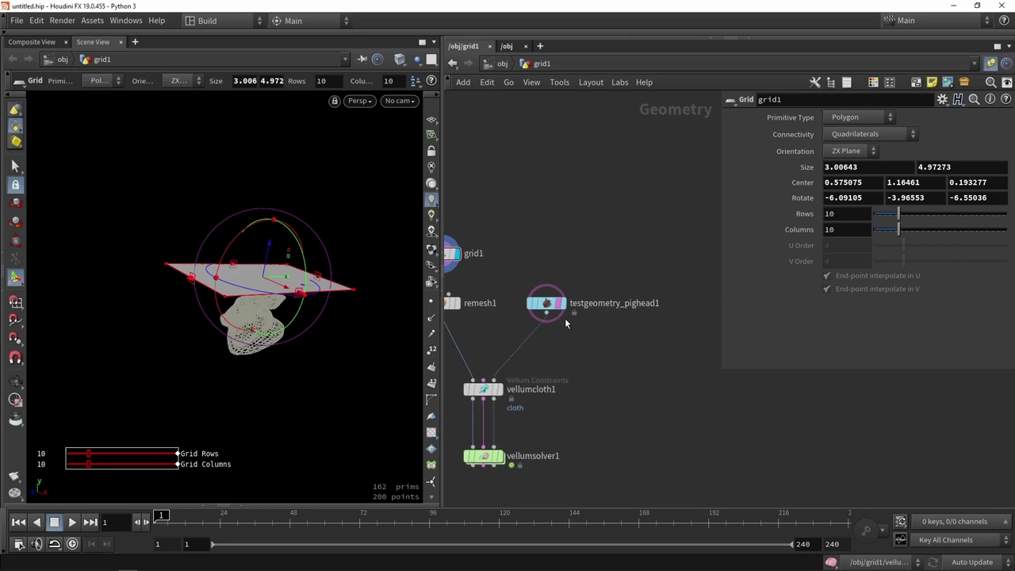
click(547, 304)
drag(547, 304, 615, 266)
scroll(610, 361, up, 2)
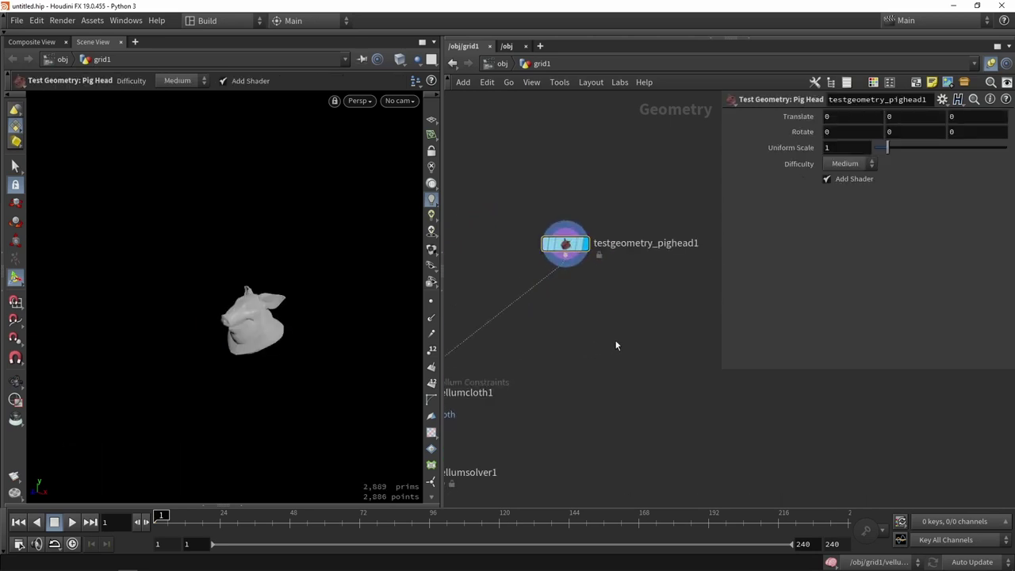
Step: Add a second grid, grid2, and lower it below the pig head as ground
key(Tab)
text(gri)
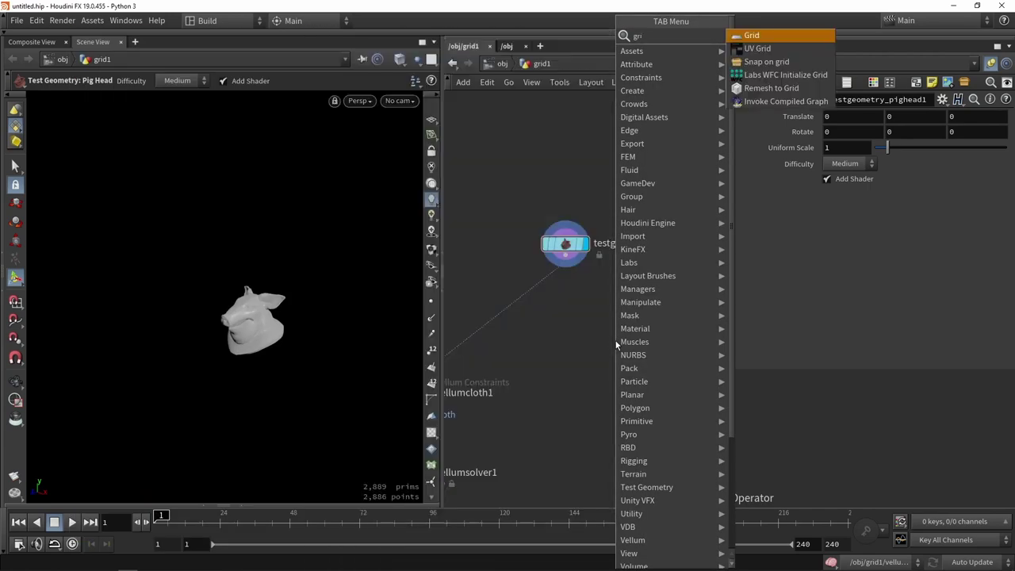
key(Return)
click(652, 279)
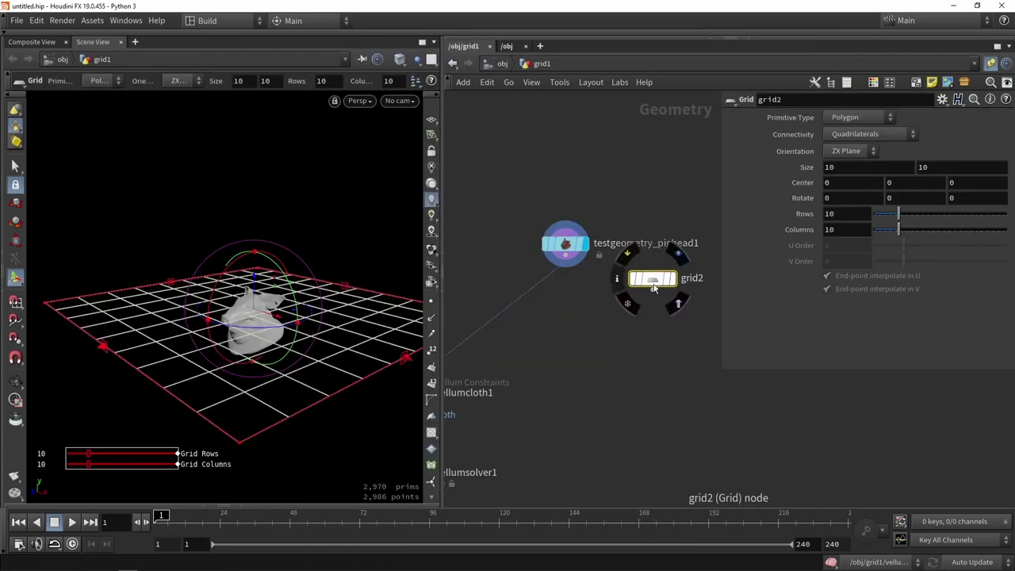
mouse_move(255, 277)
mouse_down()
mouse_move(263, 319)
mouse_move(240, 290)
mouse_up()
key(Escape)
key(Return)
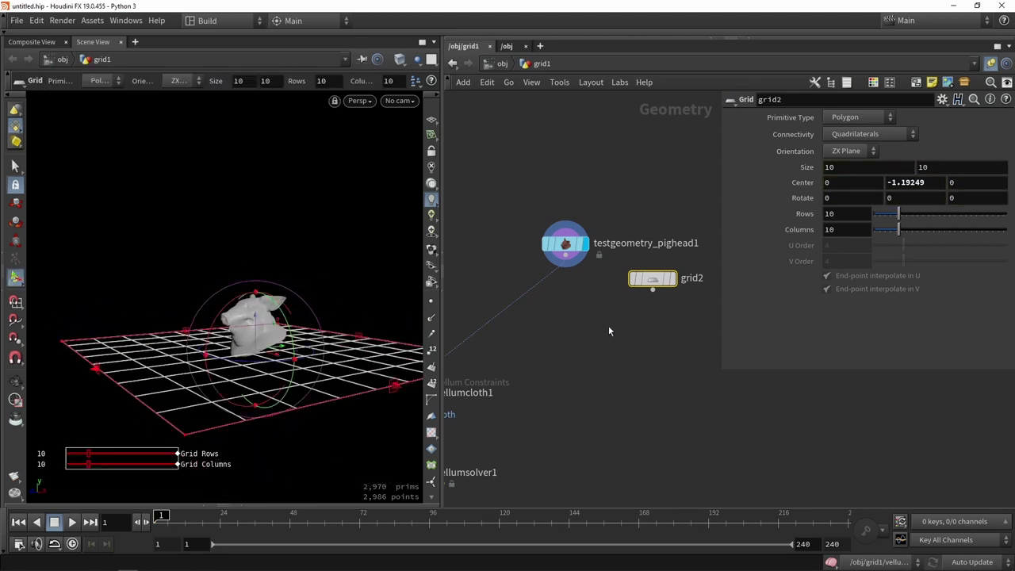
click(680, 324)
Step: Add a Merge node combining the pig head and grid2, and display merge1
key(Tab)
text(merge)
key(Return)
click(577, 336)
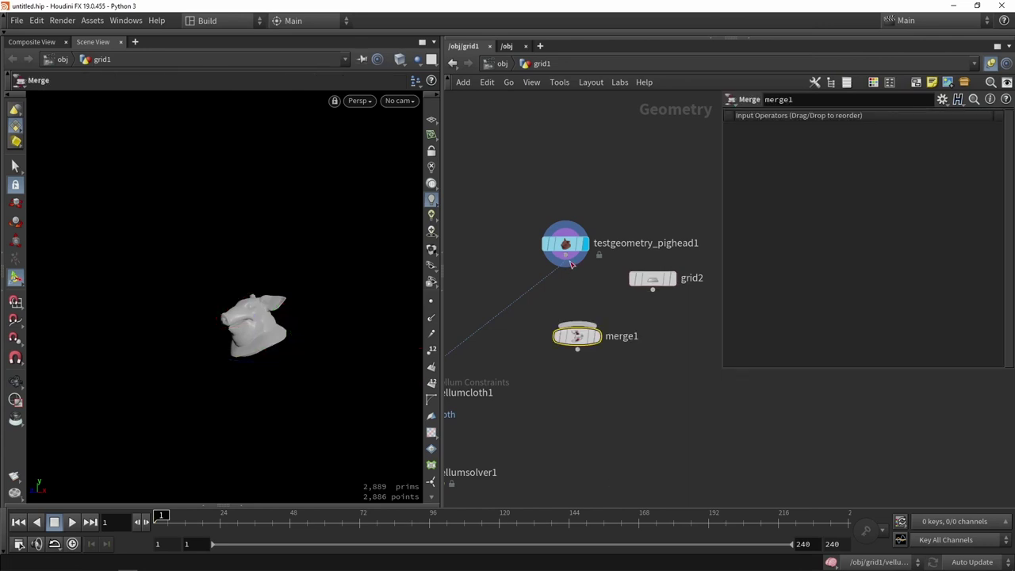
mouse_move(571, 265)
mouse_down()
mouse_move(577, 325)
mouse_move(603, 335)
mouse_up()
click(600, 336)
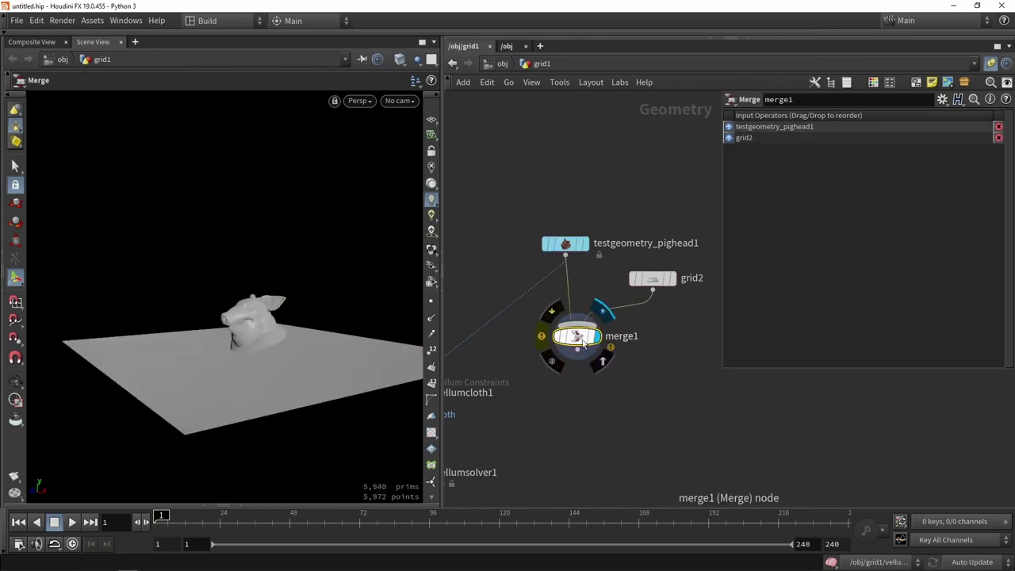
Step: Feed merge1 into vellumcloth1's collision input in place of the pig head
scroll(578, 340, down, 3)
mouse_move(297, 319)
mouse_down()
mouse_move(201, 311)
mouse_move(291, 325)
mouse_up()
middle_drag(545, 360, 584, 365)
scroll(585, 365, up, 4)
drag(645, 342, 492, 374)
scroll(543, 270, down, 3)
scroll(488, 363, up, 1)
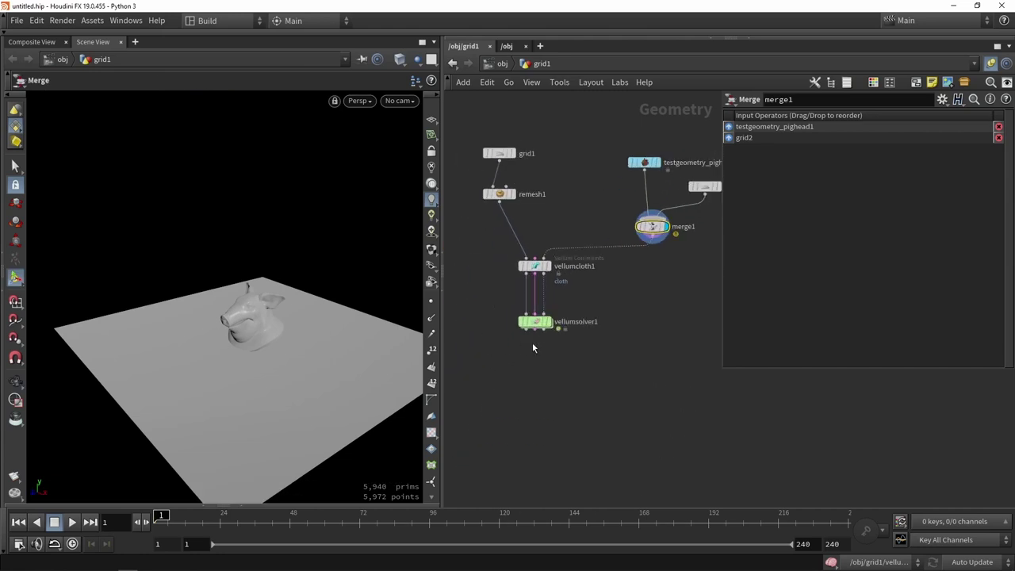
Step: Display vellumsolver1 and play the simulation so the cloth drapes over the pig head
click(547, 321)
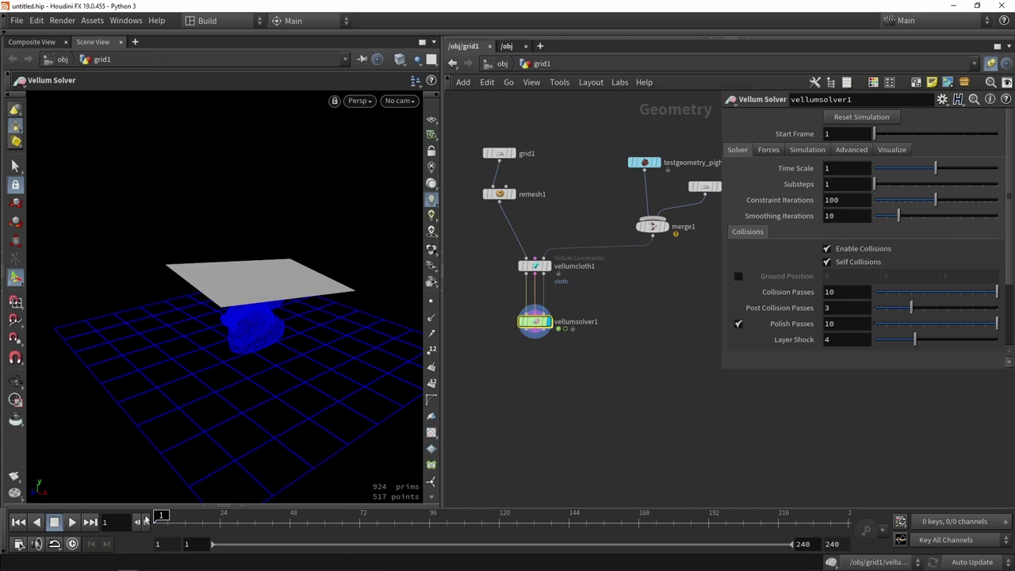
drag(208, 386, 229, 369)
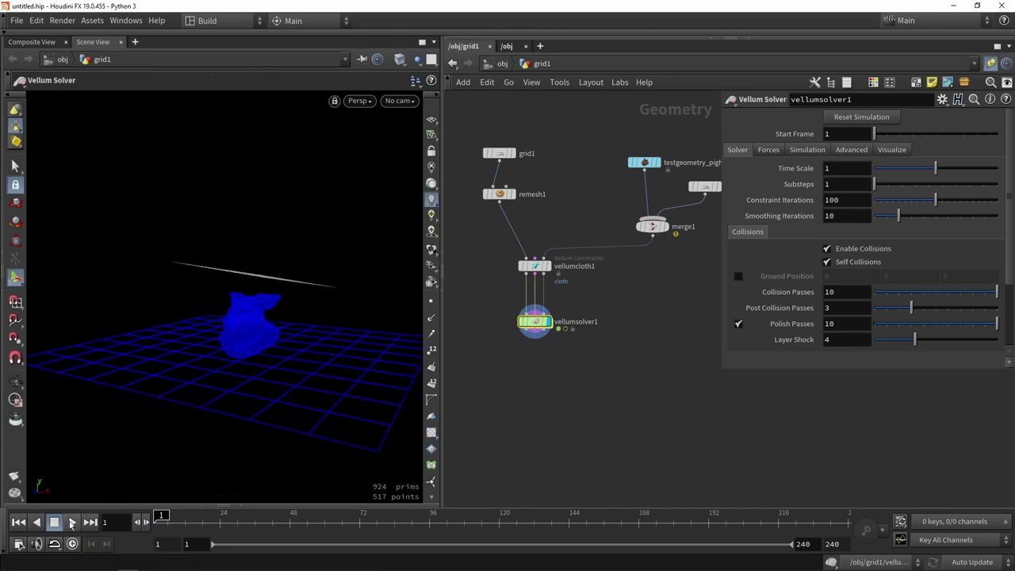
click(72, 522)
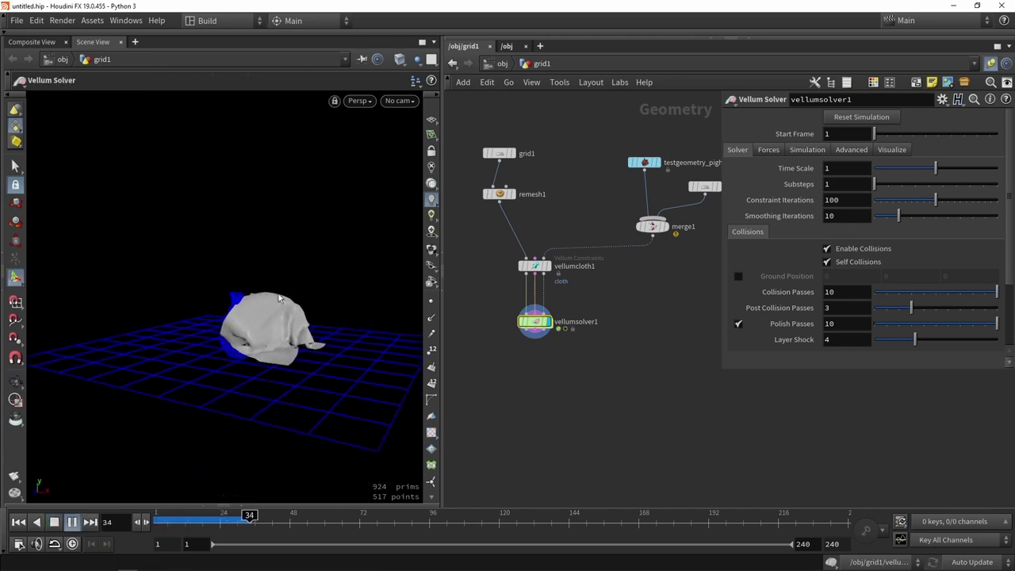
key(Escape)
drag(277, 286, 177, 317)
key(Return)
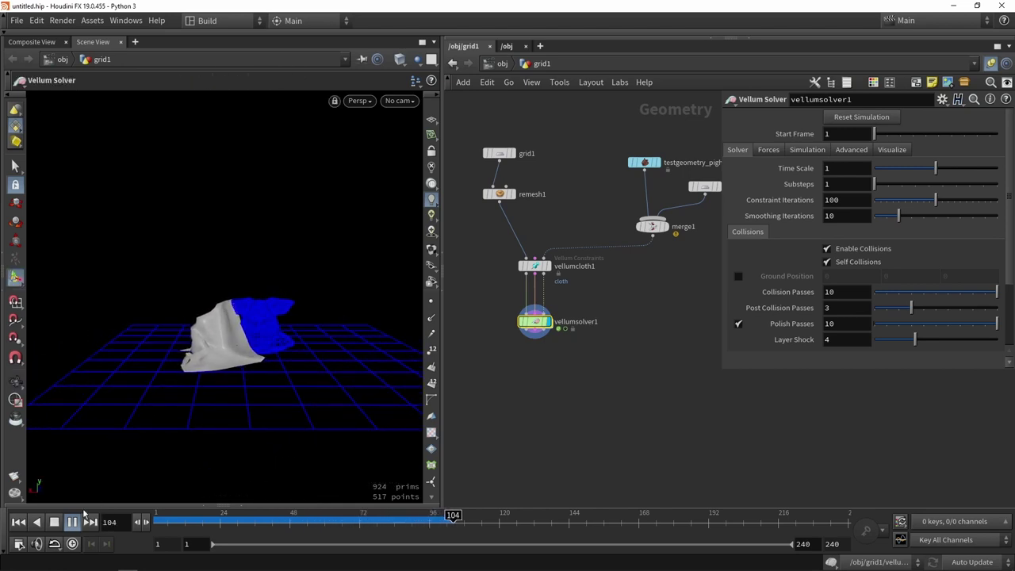
key(Escape)
drag(182, 413, 208, 319)
key(Return)
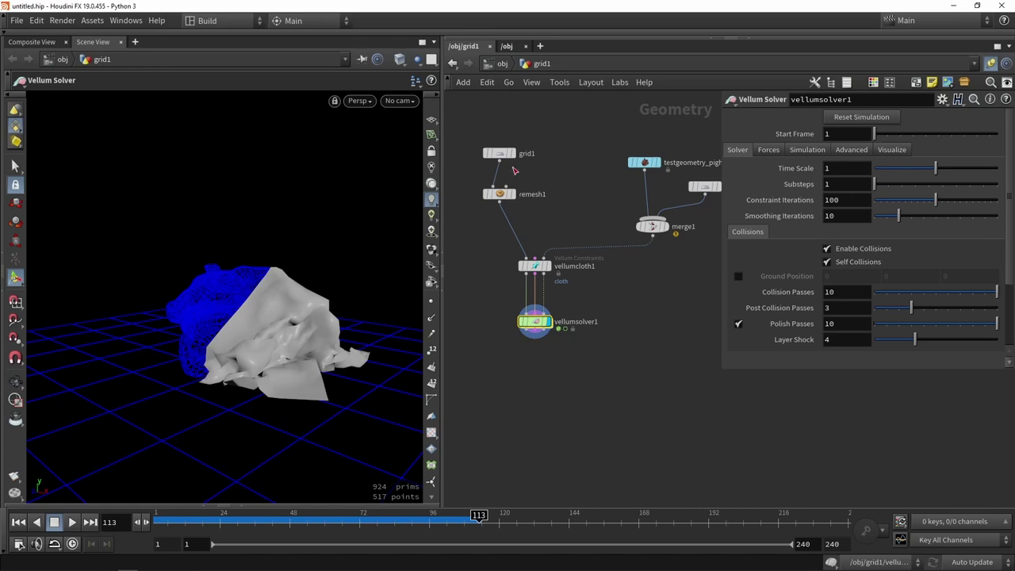
Step: Rewind to frame 1, replay the cloth simulation and scrub back to an early frame
drag(486, 209, 486, 203)
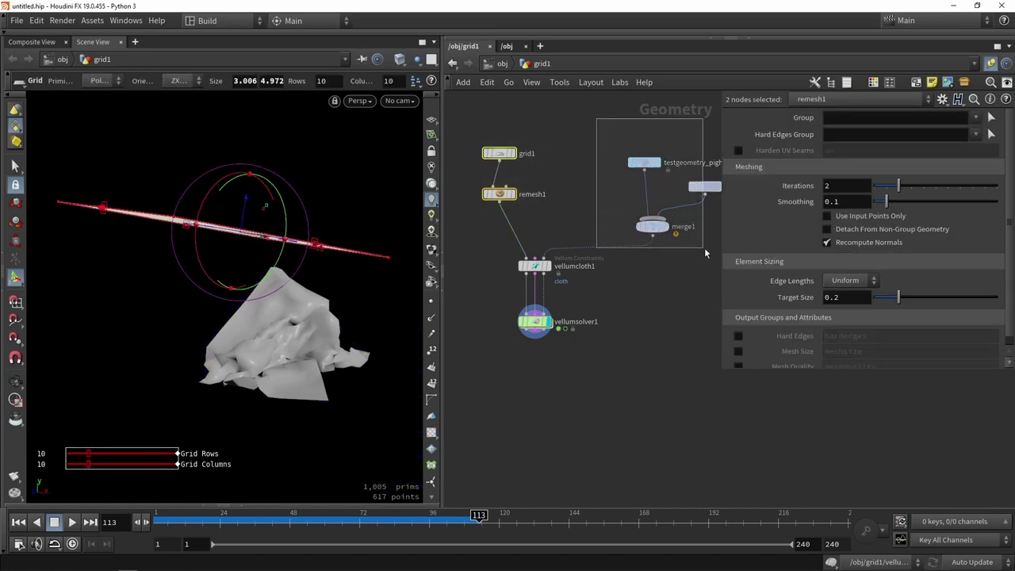
drag(598, 125, 708, 254)
click(665, 311)
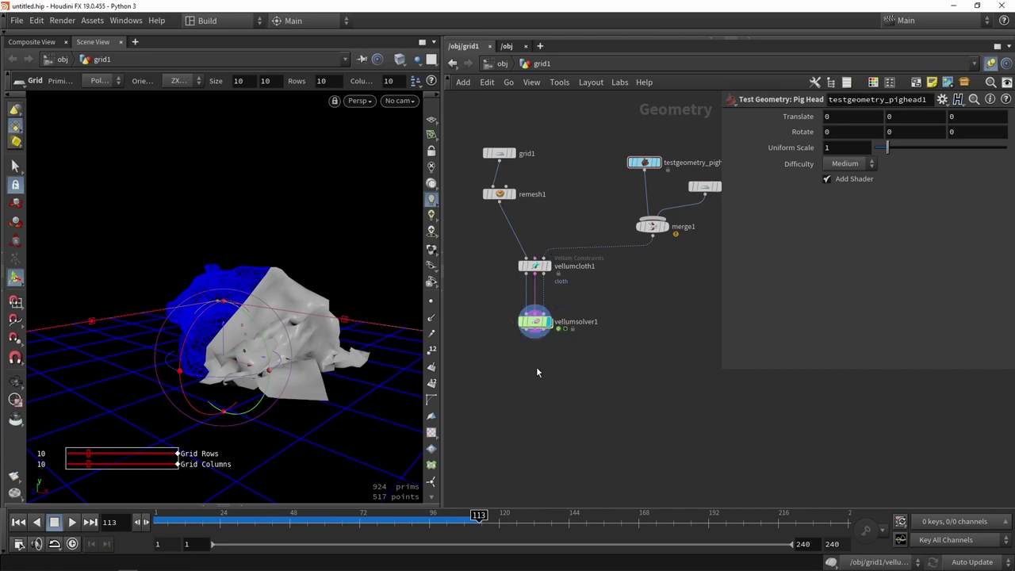
key(ctrl+Up)
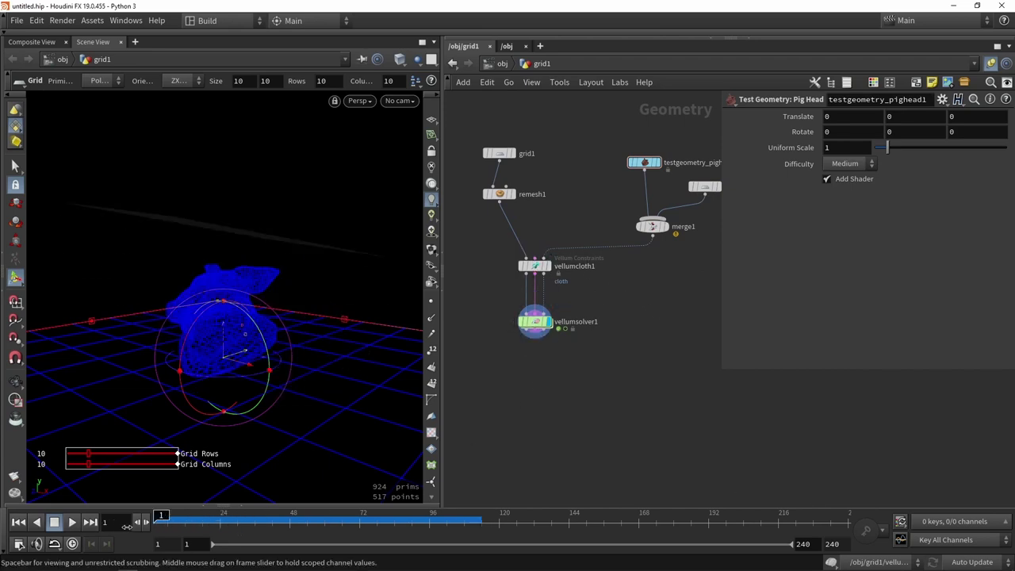
alt+drag(229, 314, 201, 320)
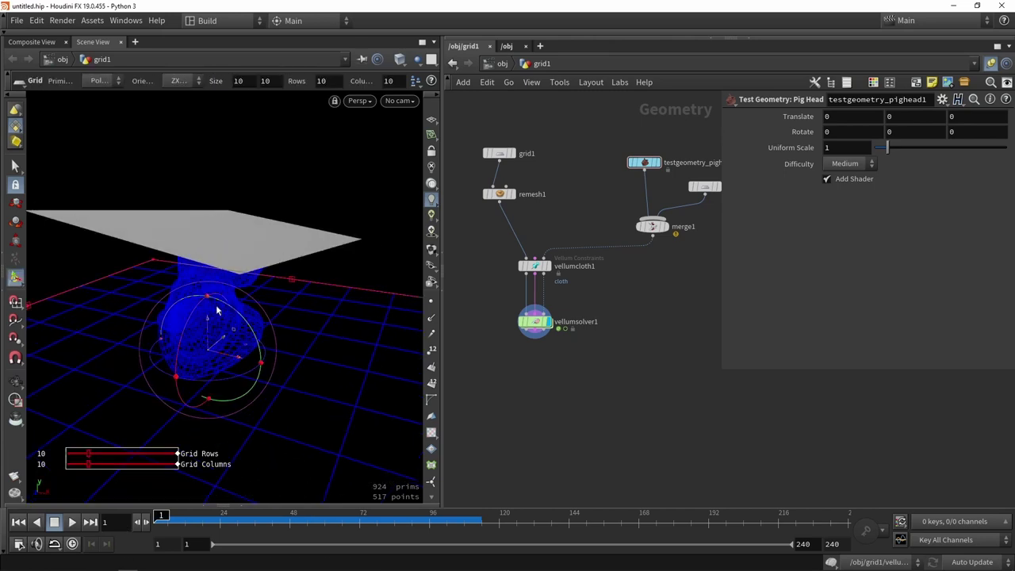
click(71, 522)
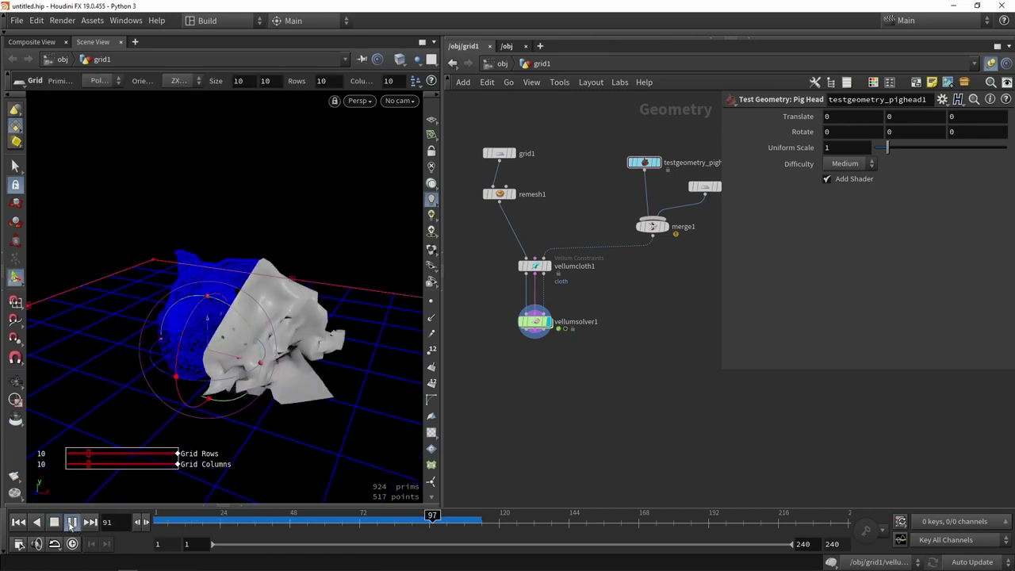
mouse_move(194, 519)
mouse_down()
mouse_move(375, 519)
mouse_move(162, 521)
mouse_move(310, 521)
mouse_move(182, 534)
mouse_up()
Step: Set vellumsolver1's Forces > Friction Static Threshold to 3.02
scroll(508, 333, up, 5)
click(530, 325)
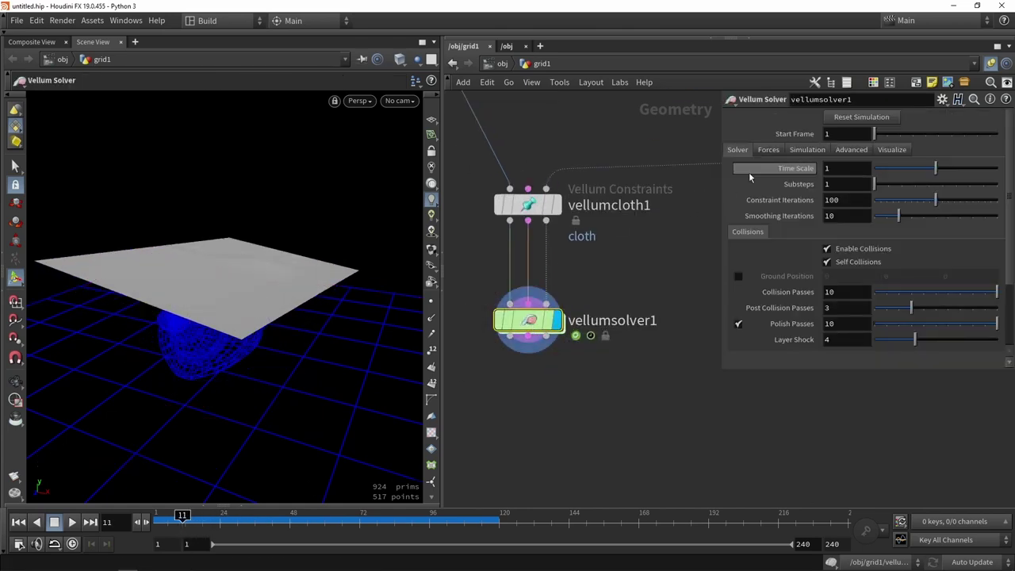
click(768, 152)
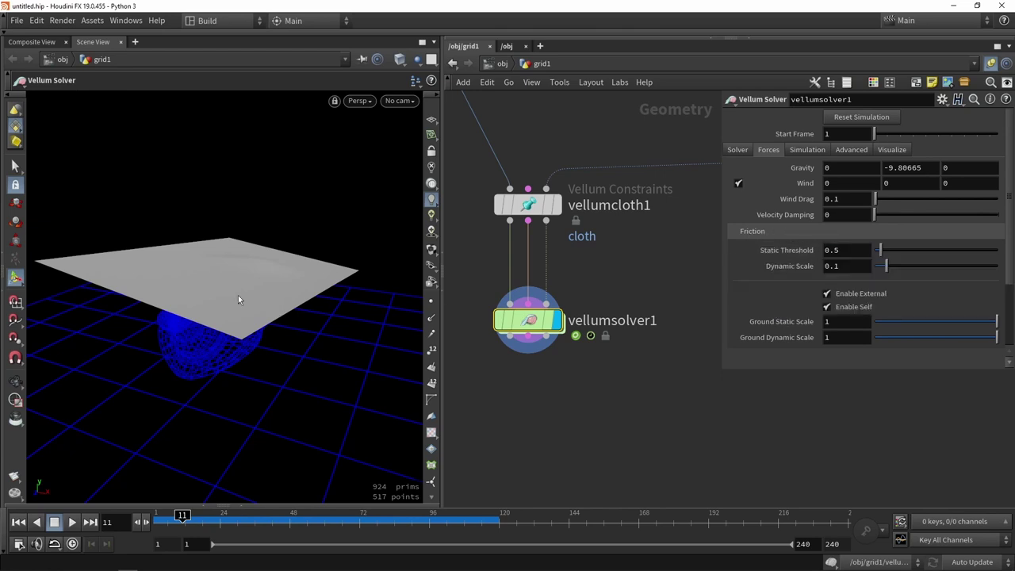
click(930, 251)
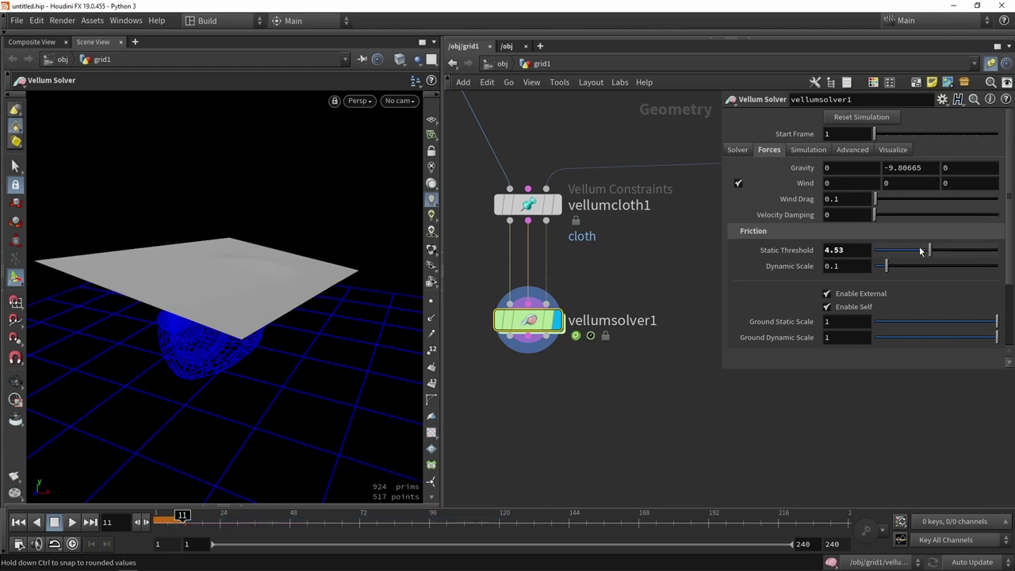
Step: Play the simulation with the new friction and orbit around the draped cloth
click(72, 522)
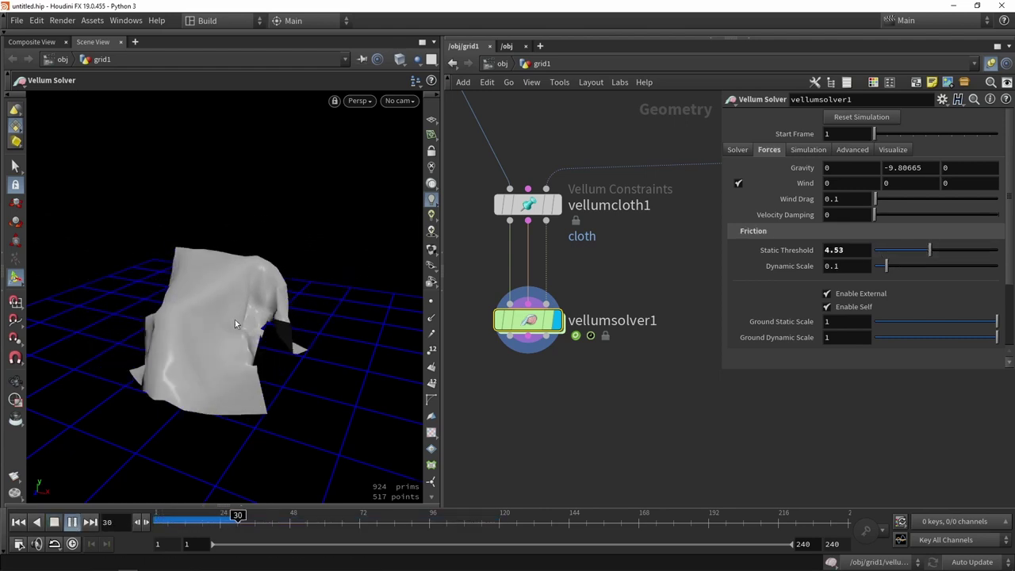
key(Escape)
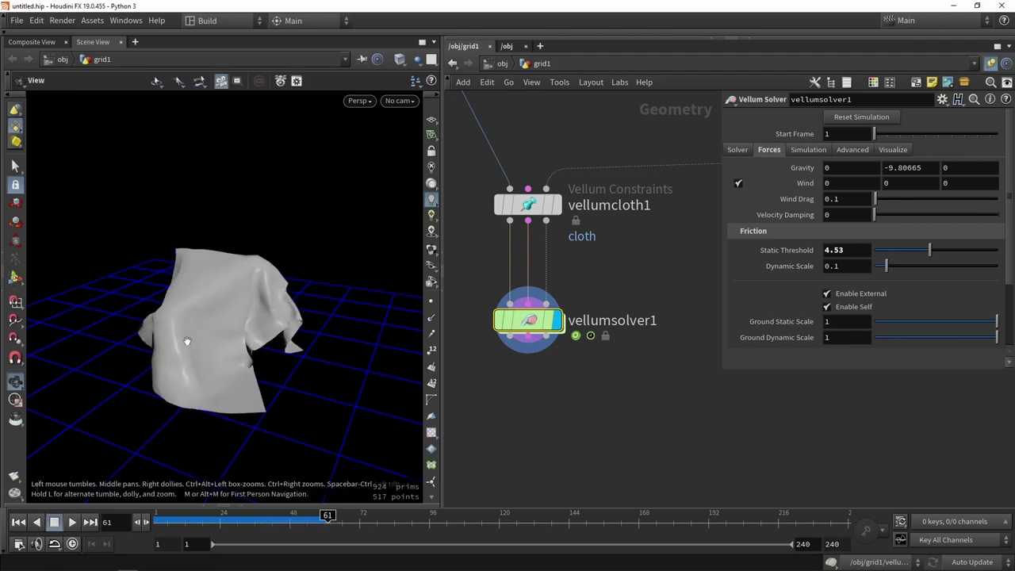
drag(188, 340, 277, 352)
key(Return)
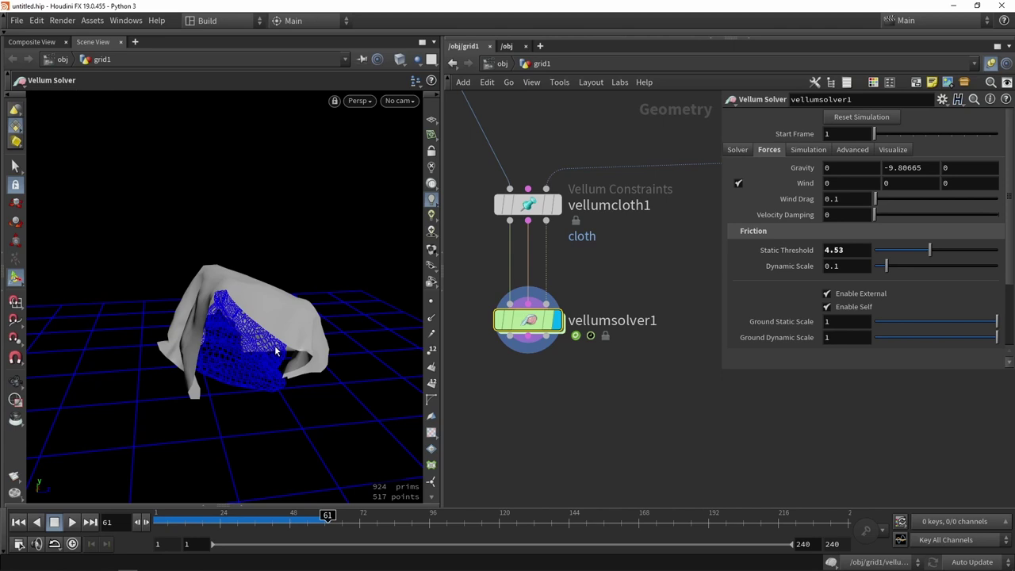
key(Escape)
drag(240, 257, 301, 278)
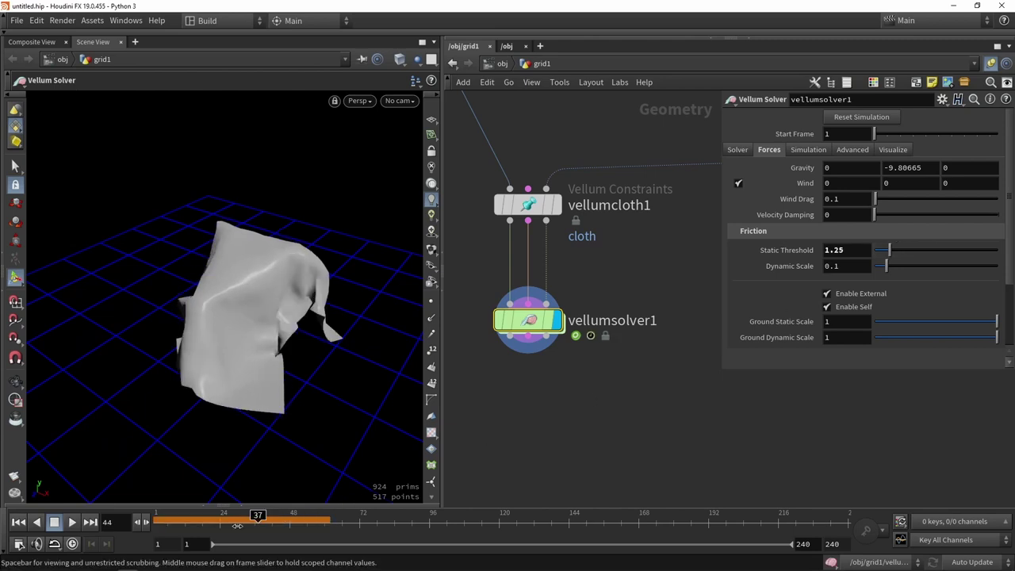
Step: Replay the cloth from the first frame, stop at frame 55 and orbit the settled drape
key(ctrl+Up)
key(Up)
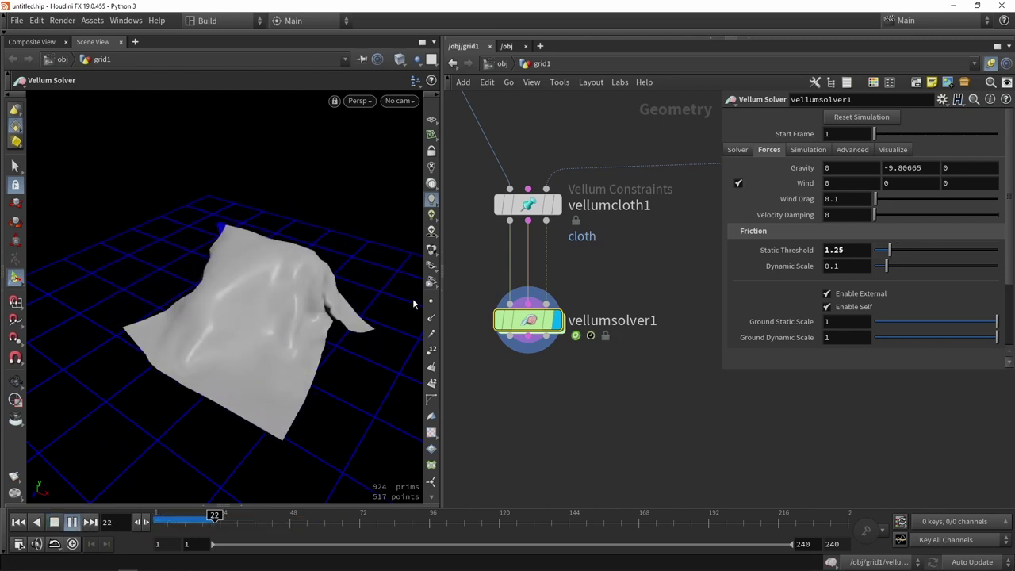
click(56, 523)
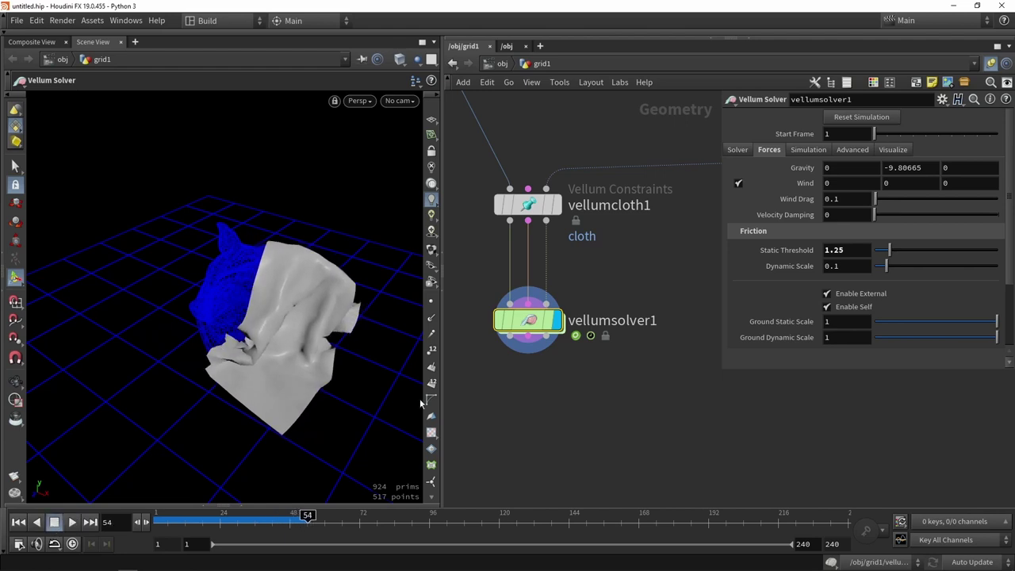
key(ctrl+Up)
click(71, 522)
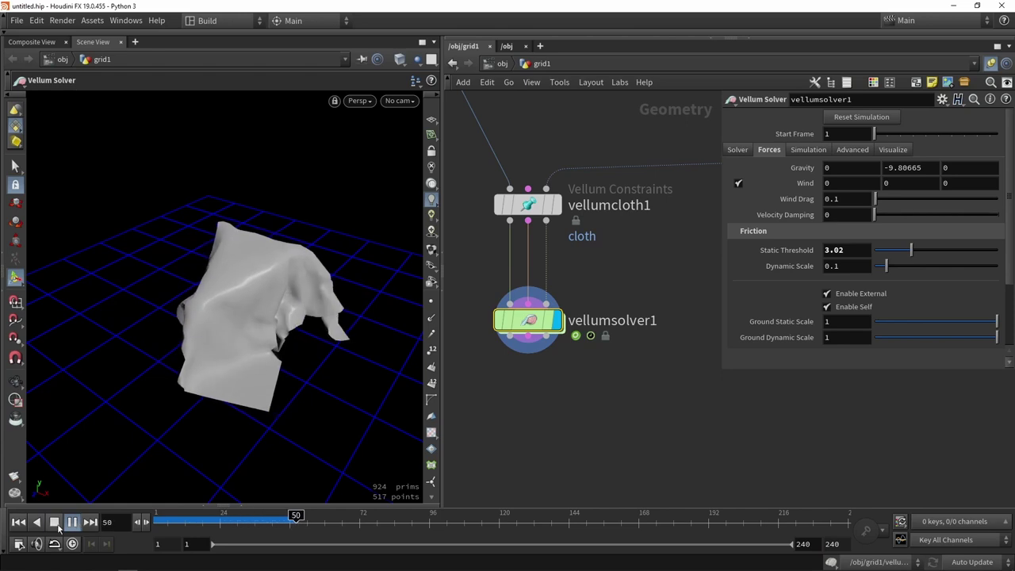
click(71, 523)
key(Escape)
drag(170, 358, 249, 336)
key(Return)
Step: Orbit again, toggle the cloth to wireframe and back, and pan to grid1 and remesh1
key(Escape)
mouse_move(278, 275)
mouse_down()
mouse_move(308, 254)
mouse_move(248, 282)
mouse_move(313, 240)
mouse_move(356, 290)
mouse_move(197, 261)
mouse_move(318, 272)
mouse_move(358, 289)
mouse_move(323, 290)
mouse_up()
key(Return)
key(w)
key(Escape)
key(Return)
key(w)
middle_drag(654, 271, 653, 333)
Step: Display remesh1's output framed in the viewport as wireframe
scroll(598, 308, down, 2)
scroll(599, 309, up, 2)
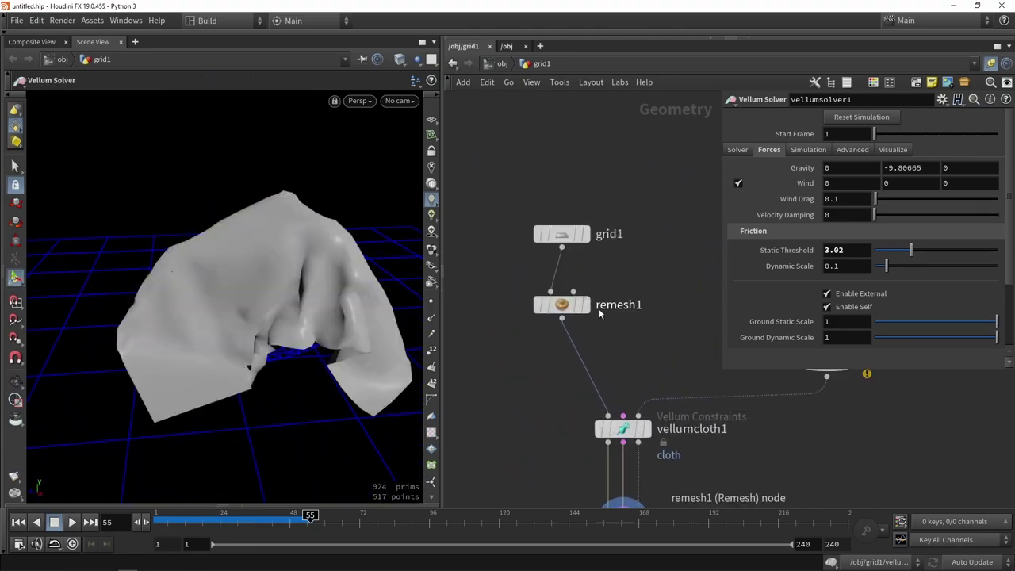
mouse_move(590, 309)
click(591, 274)
click(564, 311)
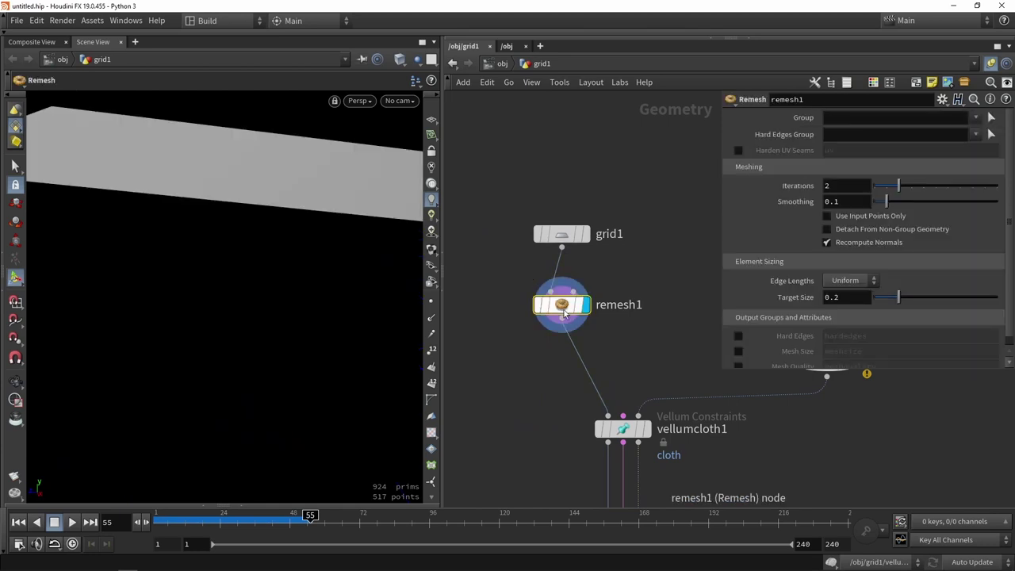
key(h)
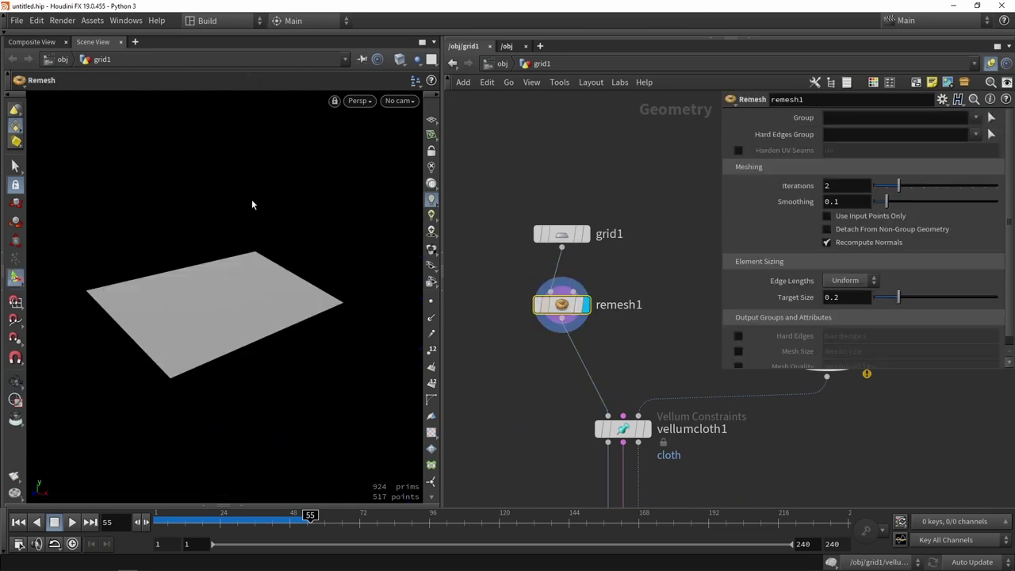
key(w)
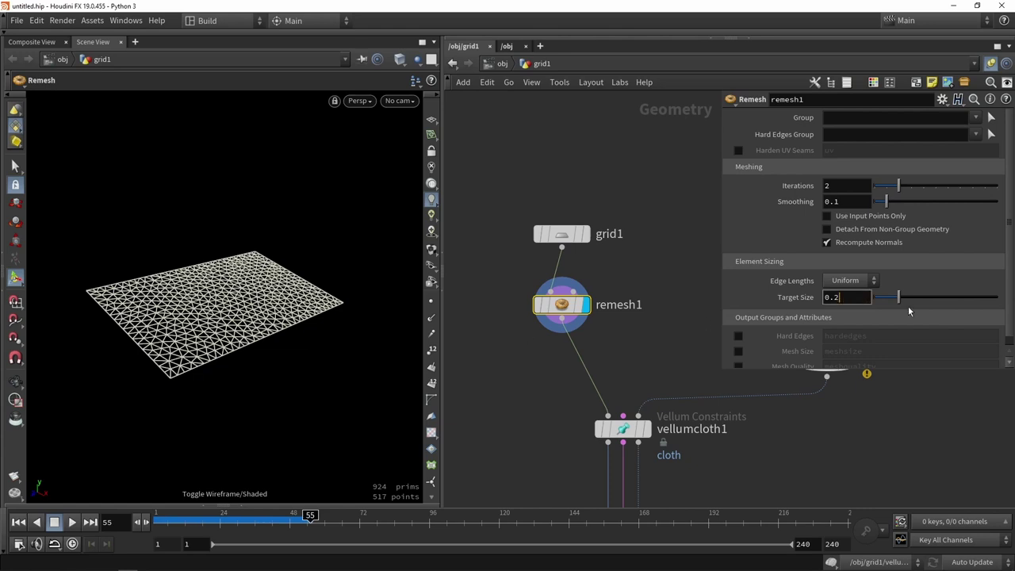
Step: Change remesh1's Target Size from 0.2 to 0.05
key(BackSpace)
text(05)
key(Return)
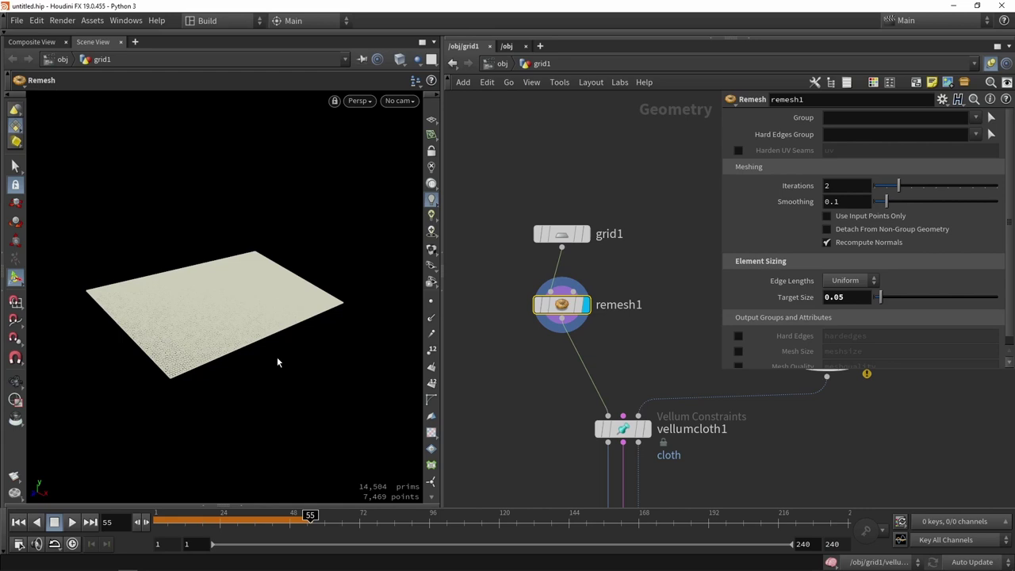
Step: Display vellumsolver1's output and rewind the timeline to frame 1
key(h)
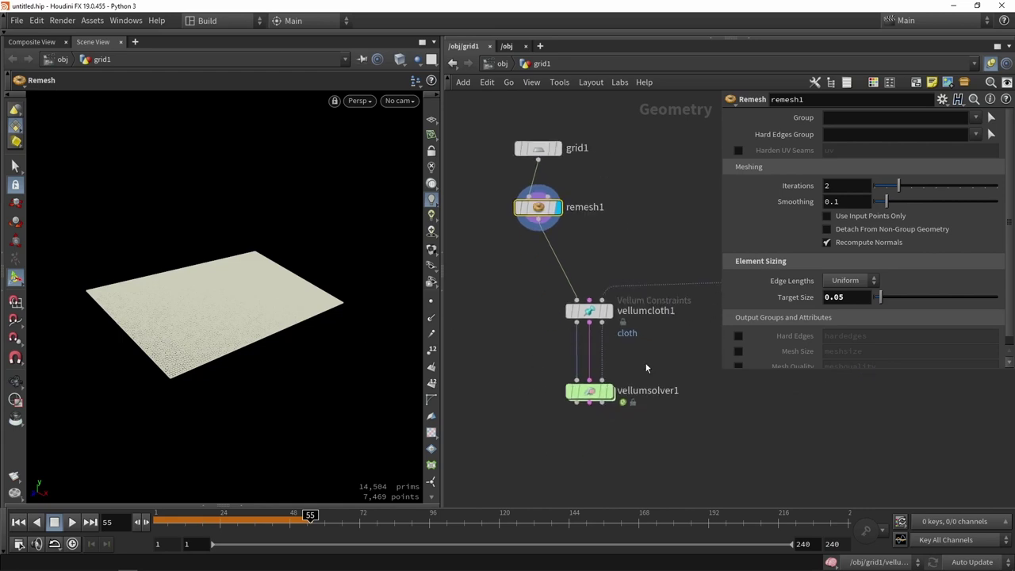
click(610, 392)
click(589, 391)
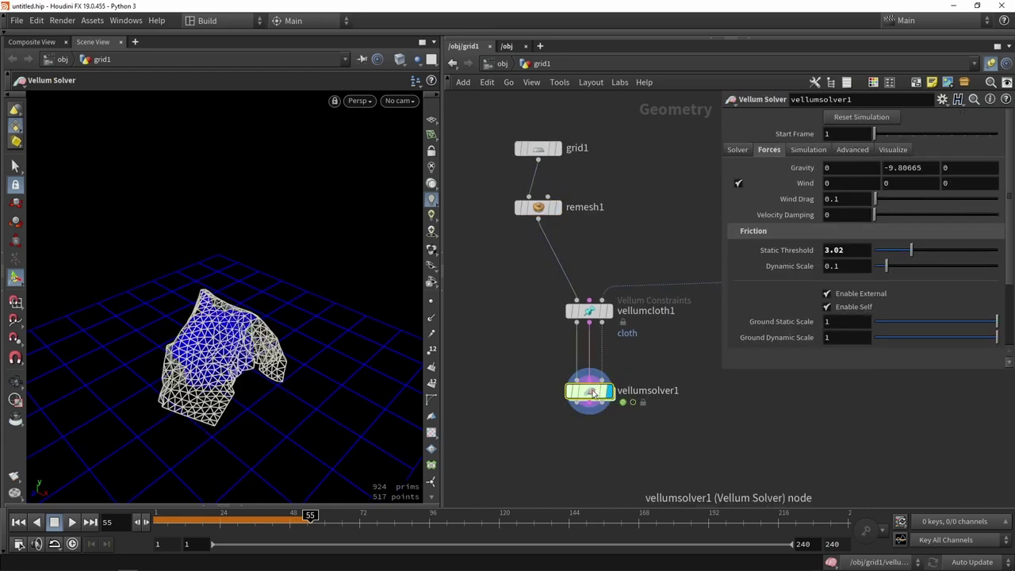
drag(181, 517, 159, 517)
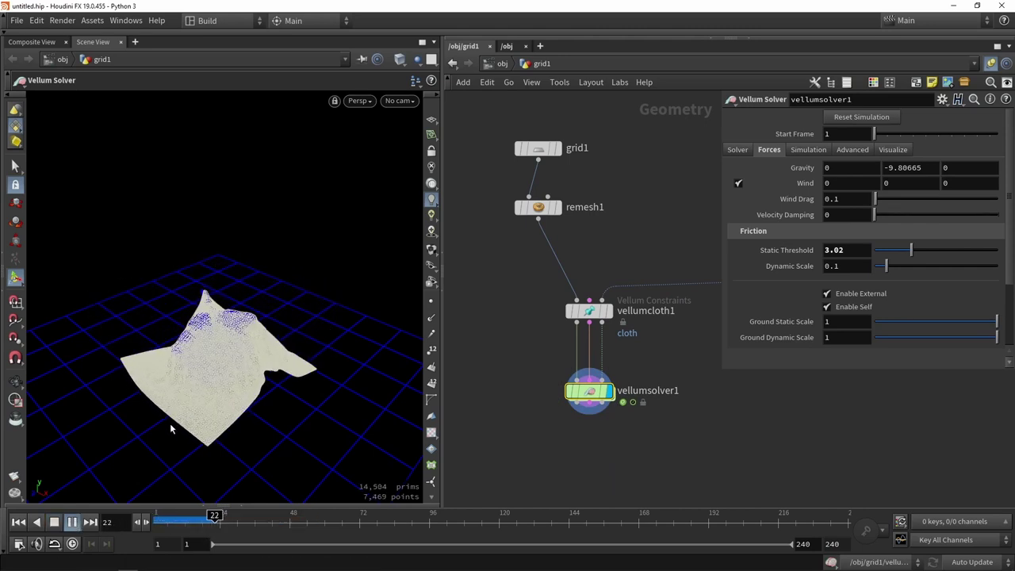
Step: Run the denser cloth to frame 49 and orbit to inspect the finer folds
key(Escape)
drag(169, 423, 148, 334)
key(Escape)
key(Escape)
drag(263, 269, 174, 279)
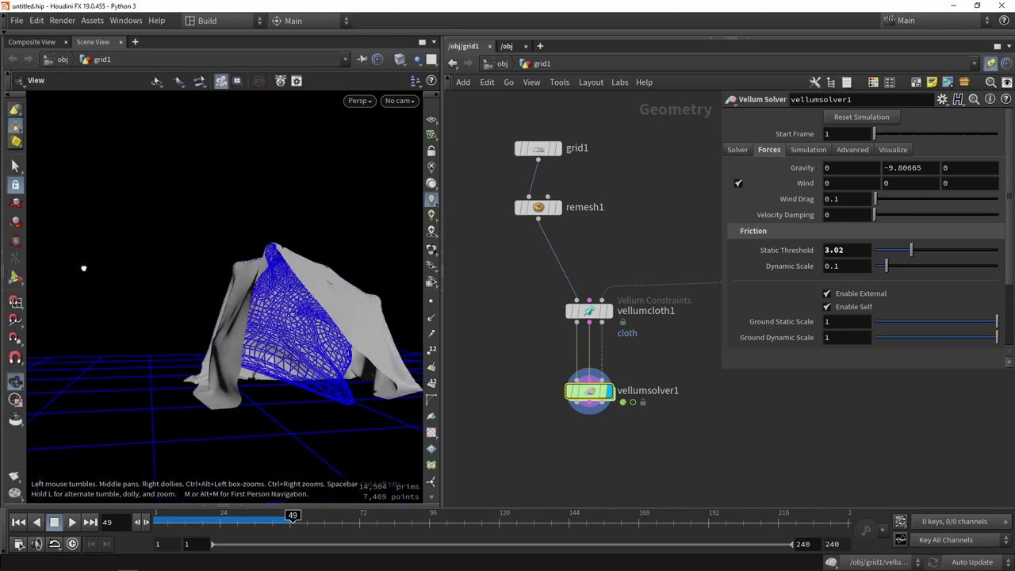
drag(80, 268, 329, 308)
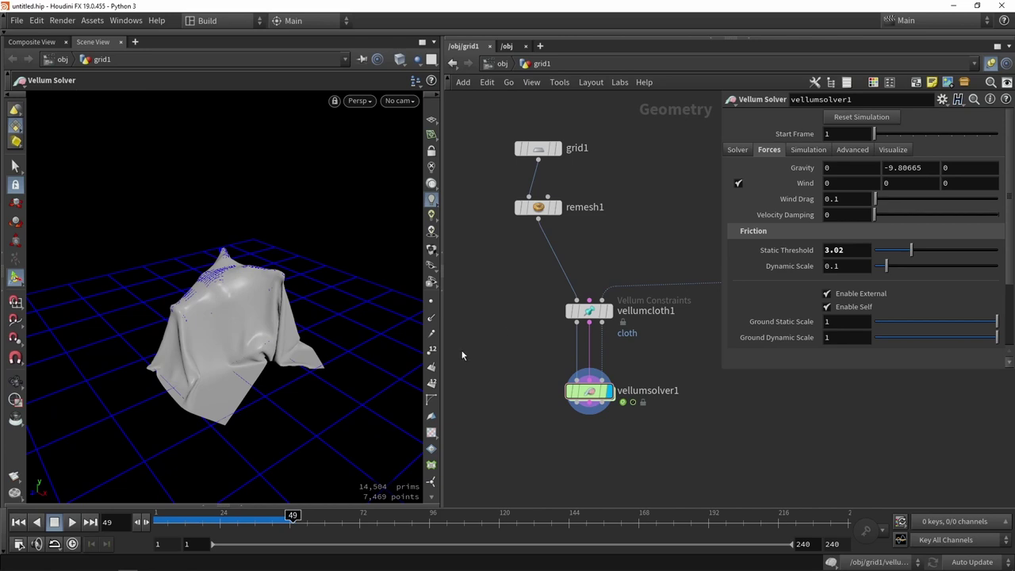
Step: Set vellumcloth1's Stretch Rest Length Scale to 1.336
click(588, 310)
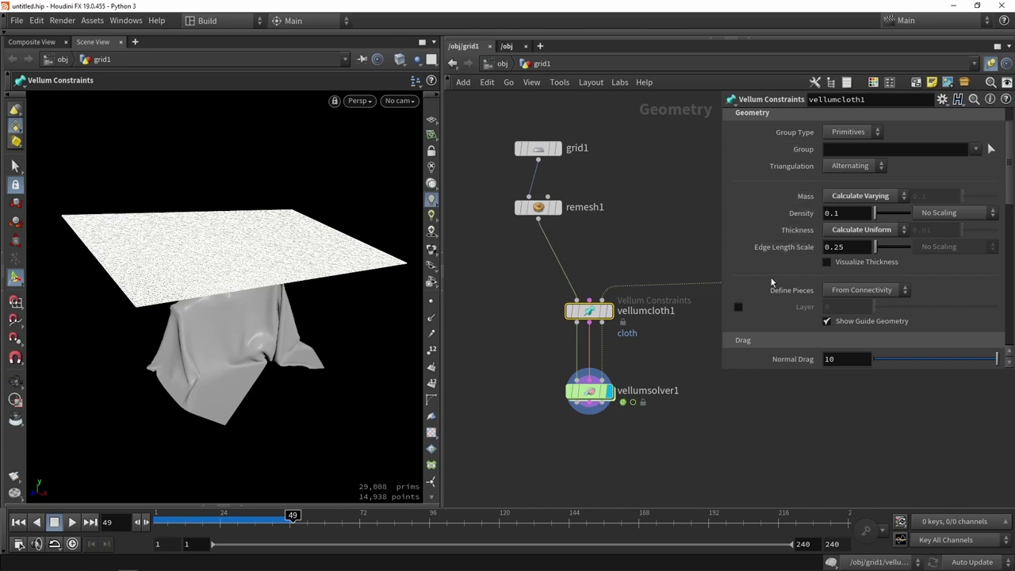
scroll(768, 278, down, 5)
scroll(758, 223, down, 5)
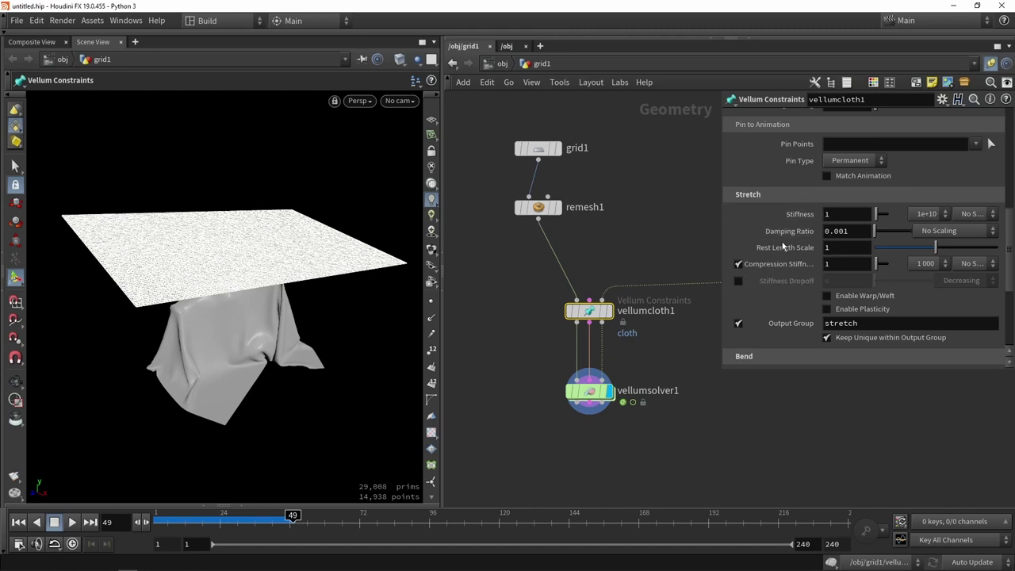
mouse_move(788, 251)
drag(950, 251, 958, 248)
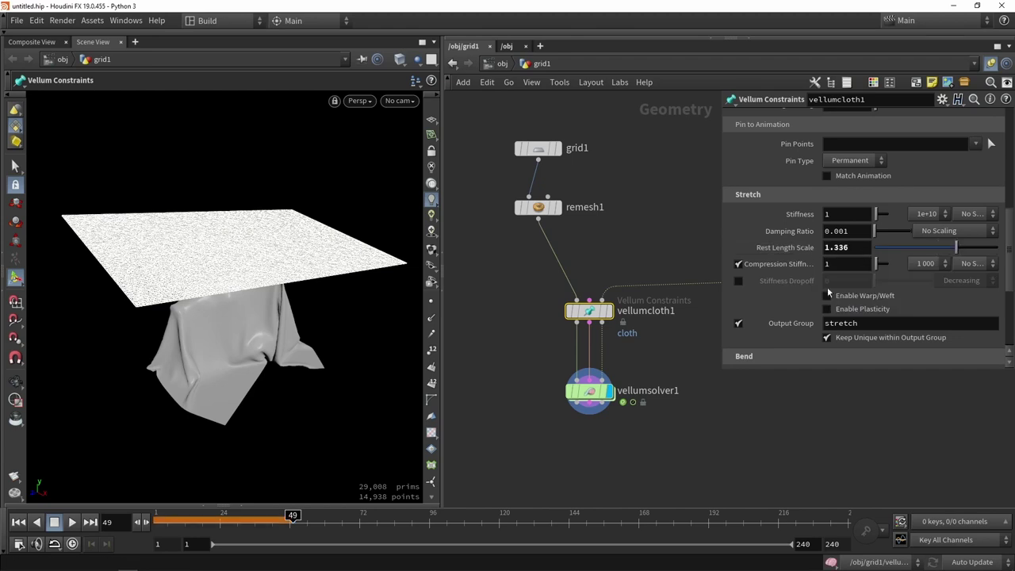
Step: Rewind, replay to frame 49 and orbit around the looser, baggier drape
drag(131, 524, 111, 524)
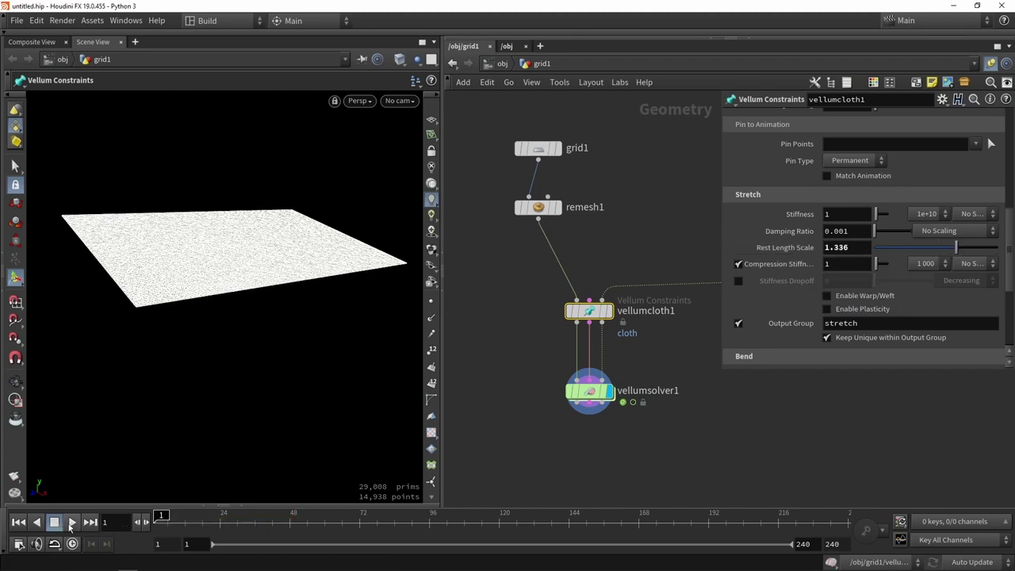
click(74, 522)
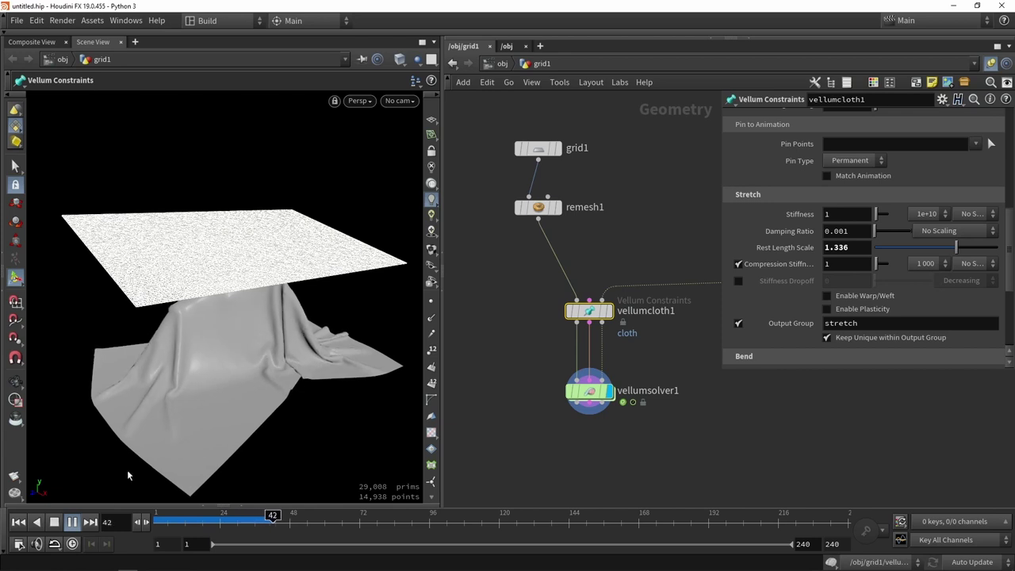
click(54, 522)
drag(127, 381, 262, 333)
key(Return)
scroll(793, 301, up, 3)
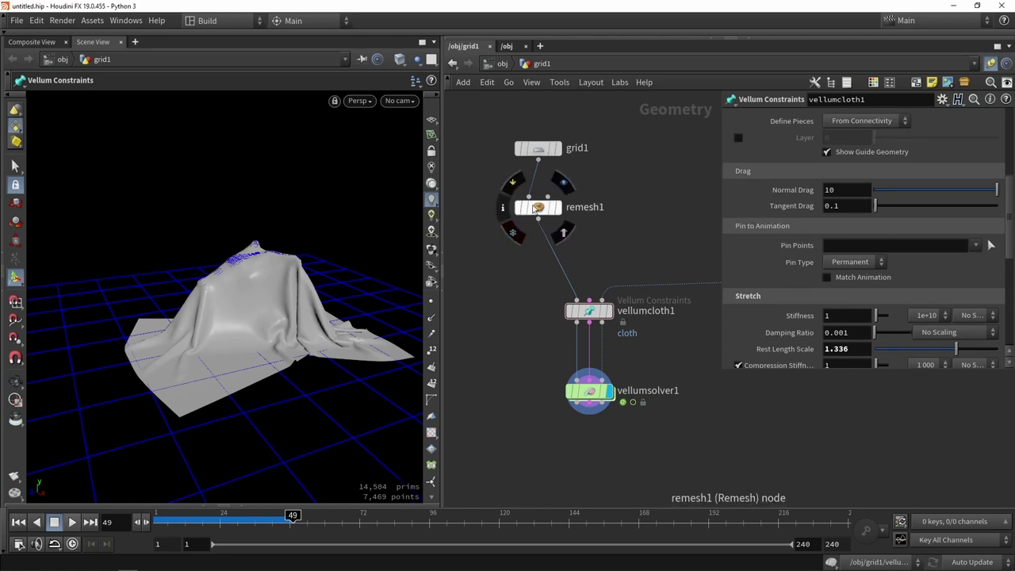
Step: Make room in the network and insert a Group node between remesh1 and vellumcloth1
click(559, 210)
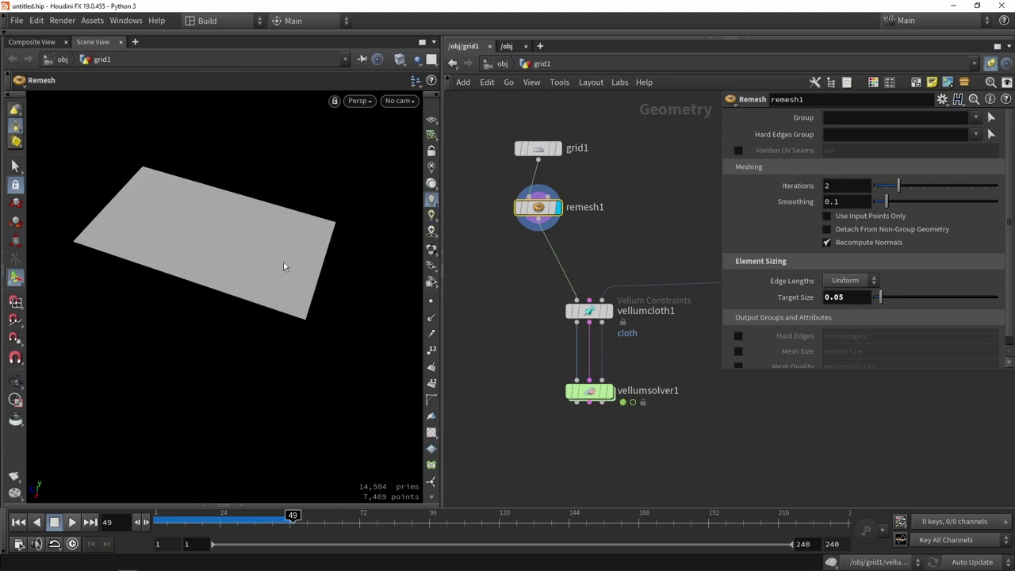
middle_drag(521, 251, 530, 309)
drag(464, 155, 482, 166)
click(495, 310)
key(Tab)
text(group)
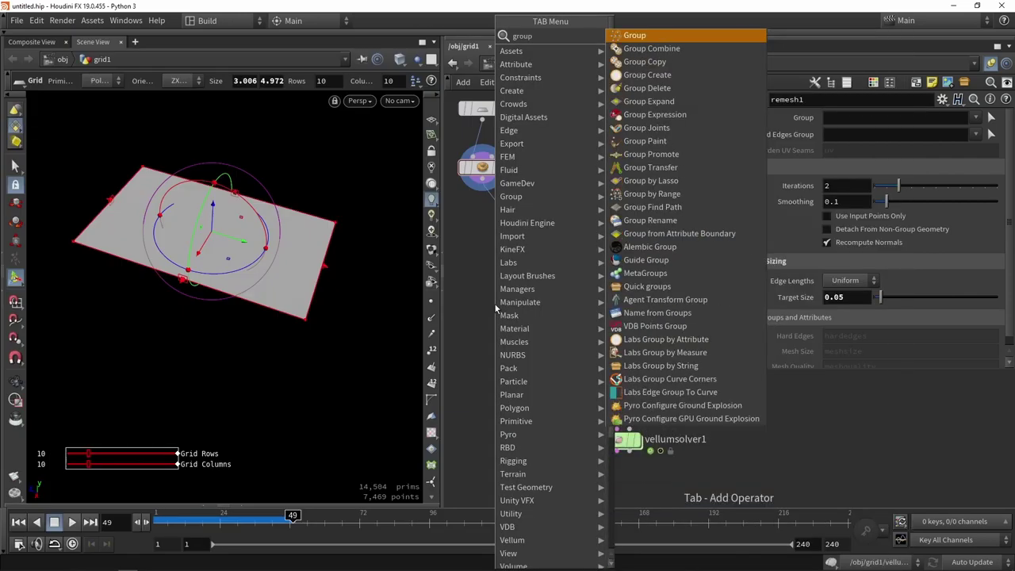
key(Return)
click(470, 303)
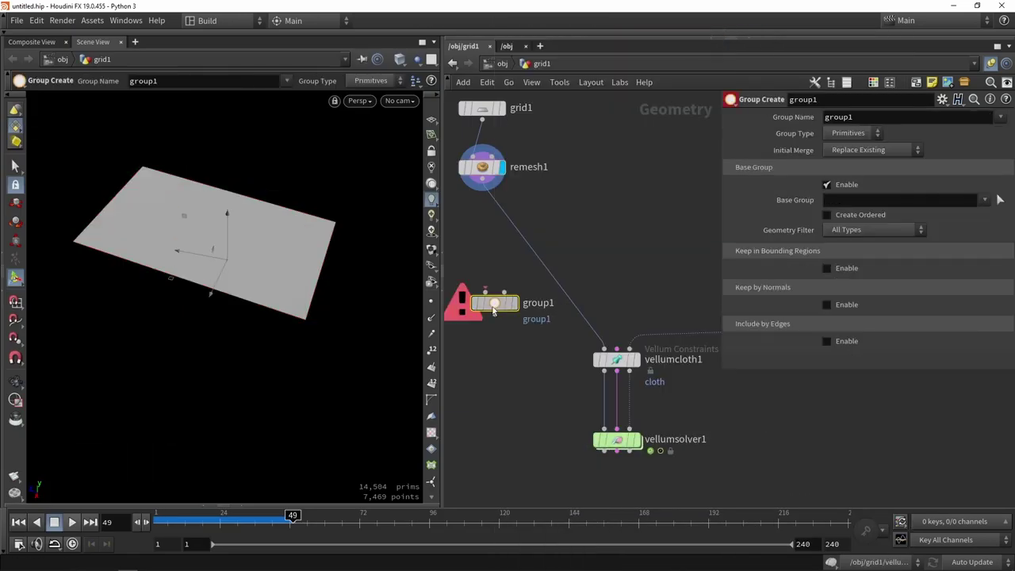
drag(470, 303, 534, 272)
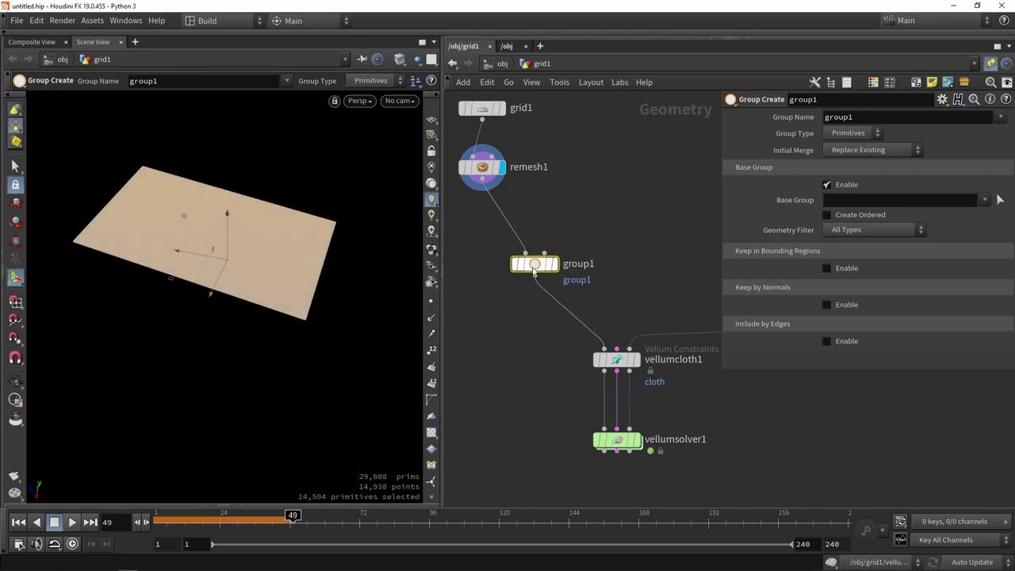
Step: Make group1 a Points group named Pin_group, without Base Group, keeping points in bounding regions
click(851, 139)
click(848, 159)
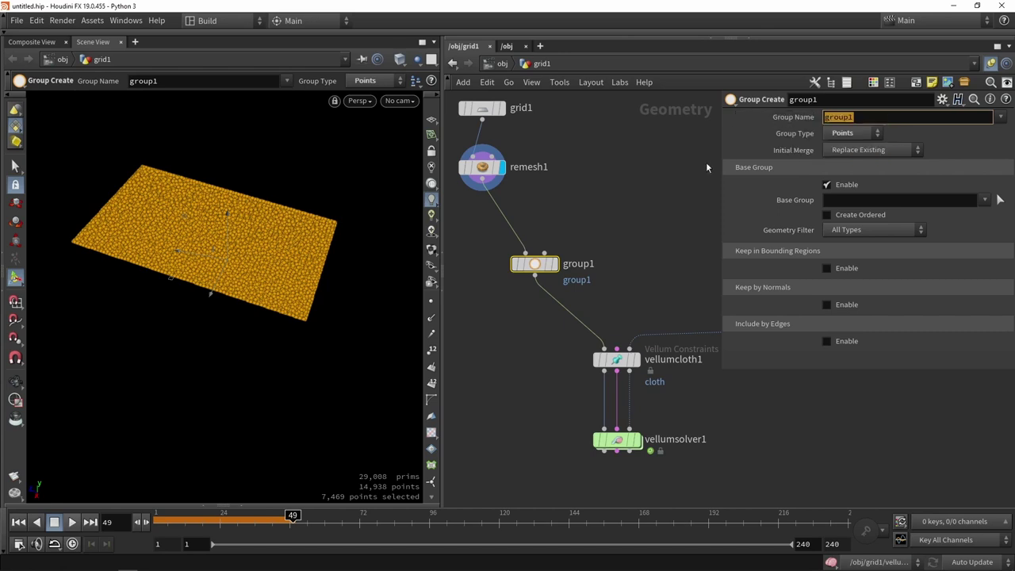
text(Pin_group)
key(Return)
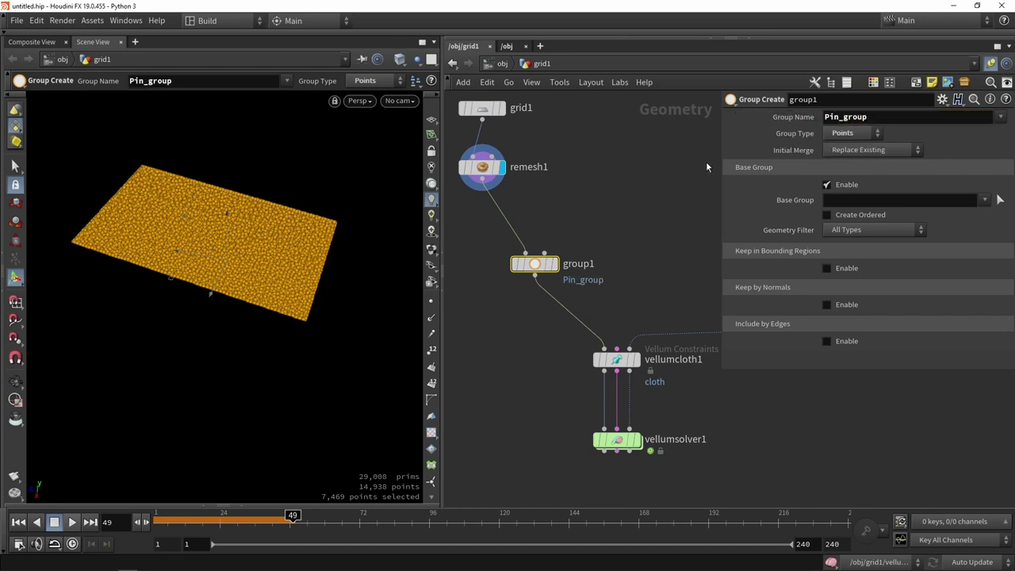
click(828, 184)
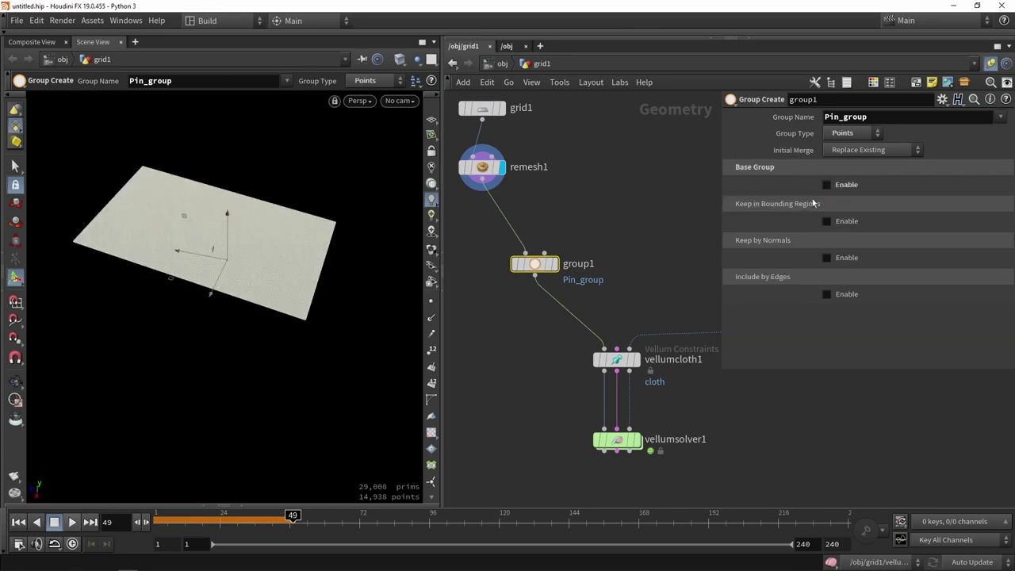
click(829, 222)
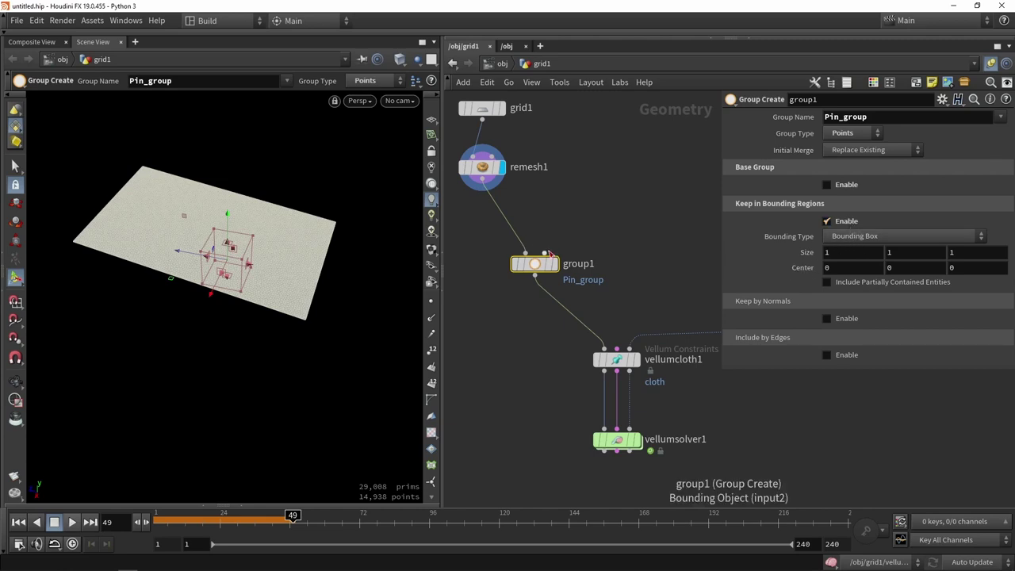
Step: Add a Box node and wire box1 into group1's bounding object input
click(612, 189)
key(Tab)
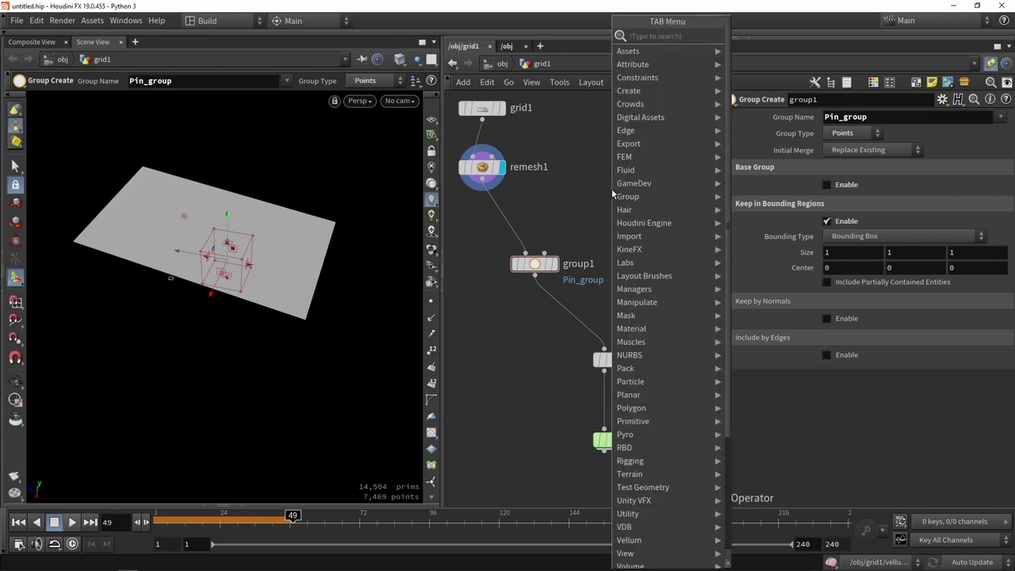
text(box)
key(Return)
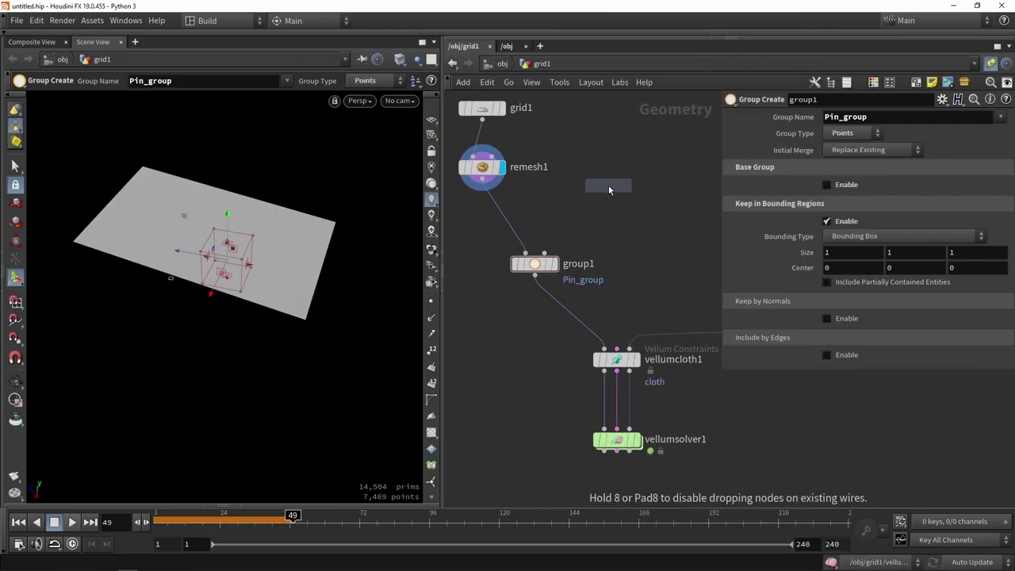
click(608, 185)
drag(608, 196, 544, 254)
alt+drag(223, 261, 212, 177)
key(Escape)
key(Return)
Step: Set group1's Bounding Type to Bounding Object and inspect the grouped grid edge
click(551, 266)
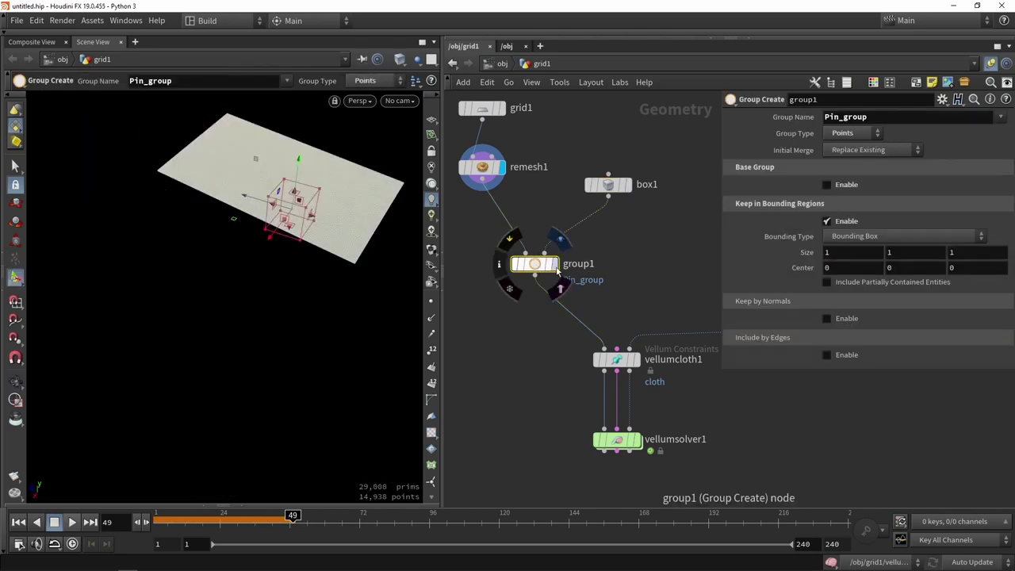
click(556, 266)
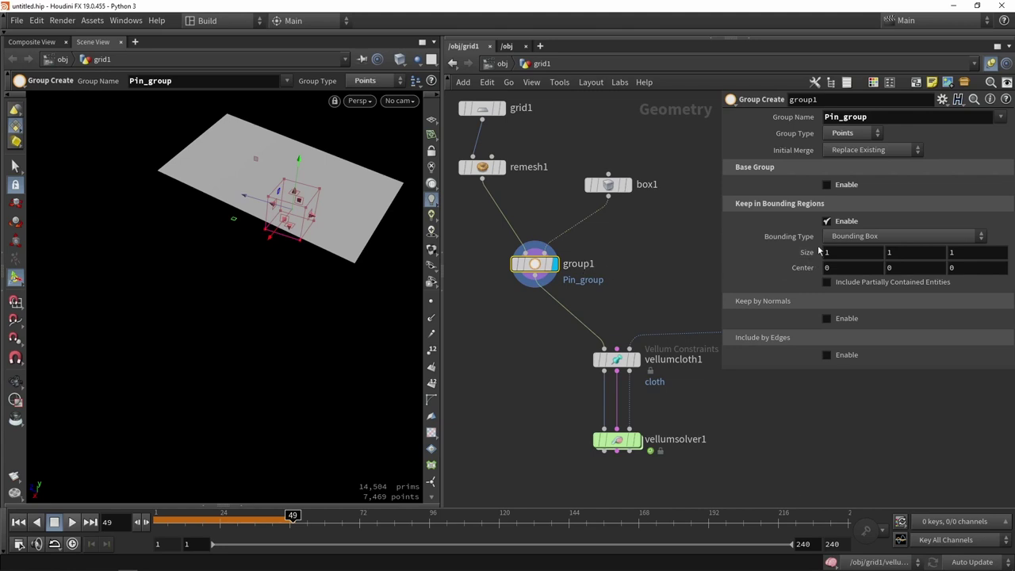
click(869, 236)
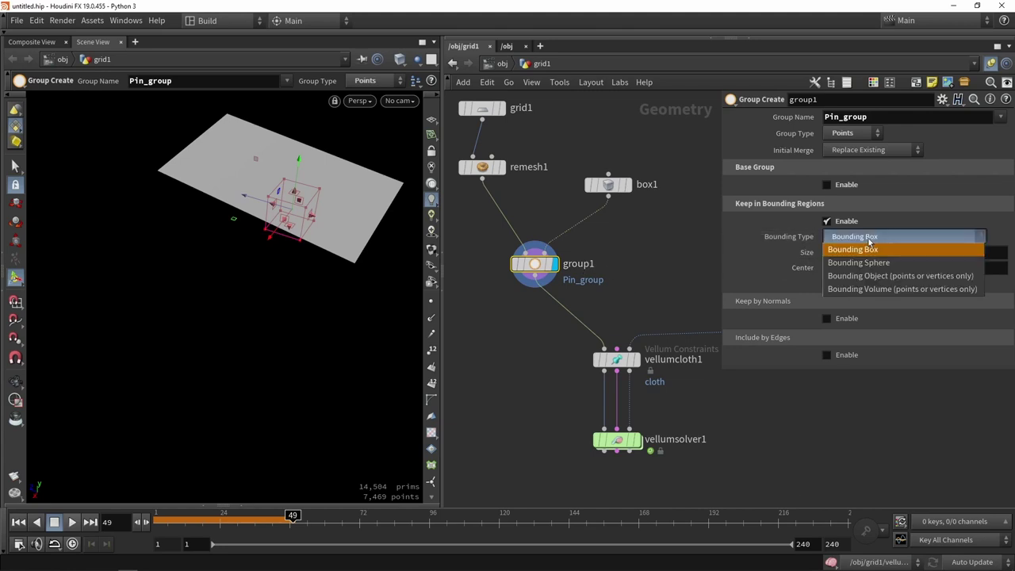
click(912, 278)
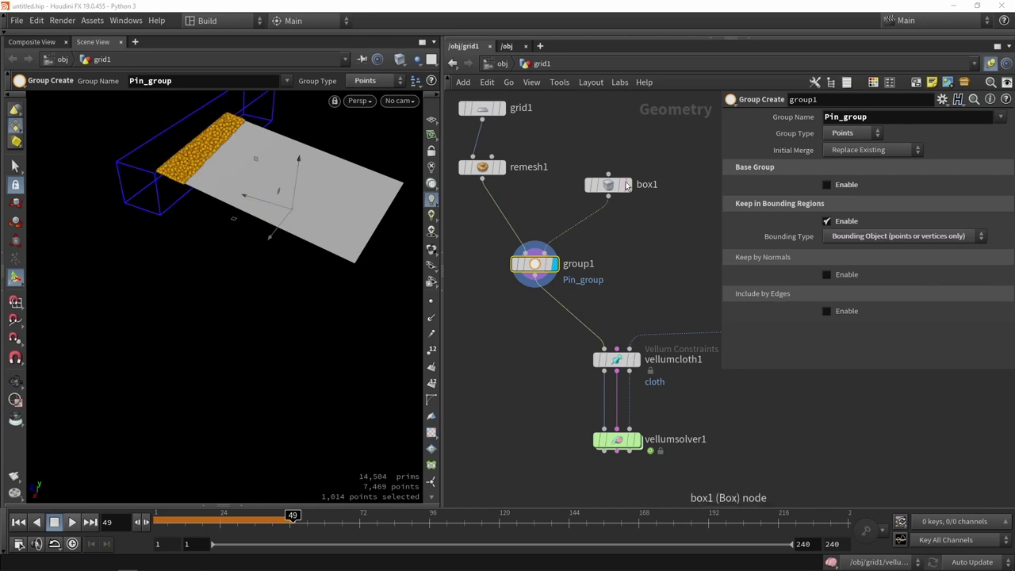
click(607, 185)
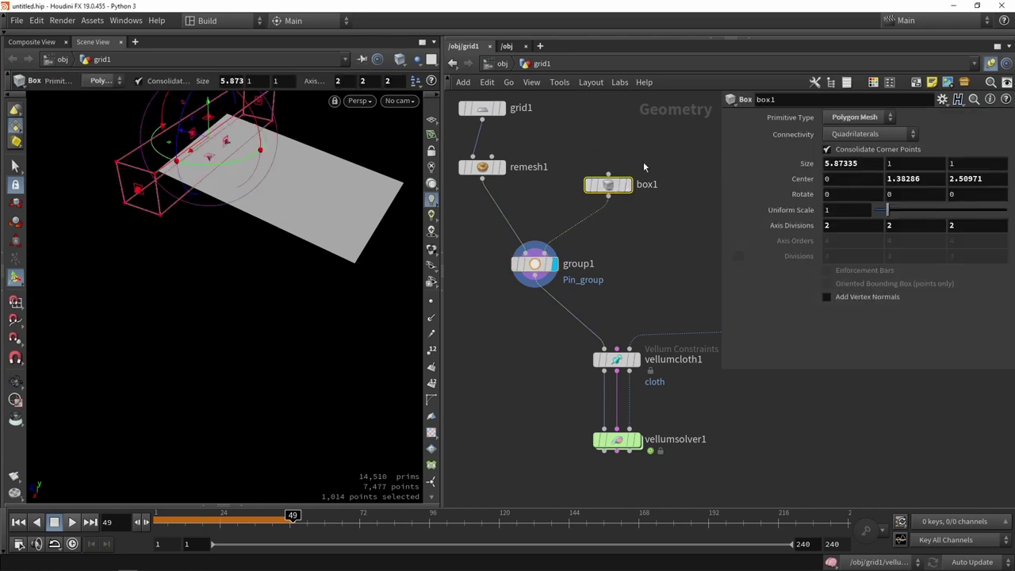
click(535, 264)
drag(263, 164, 294, 243)
drag(277, 329, 316, 345)
key(Return)
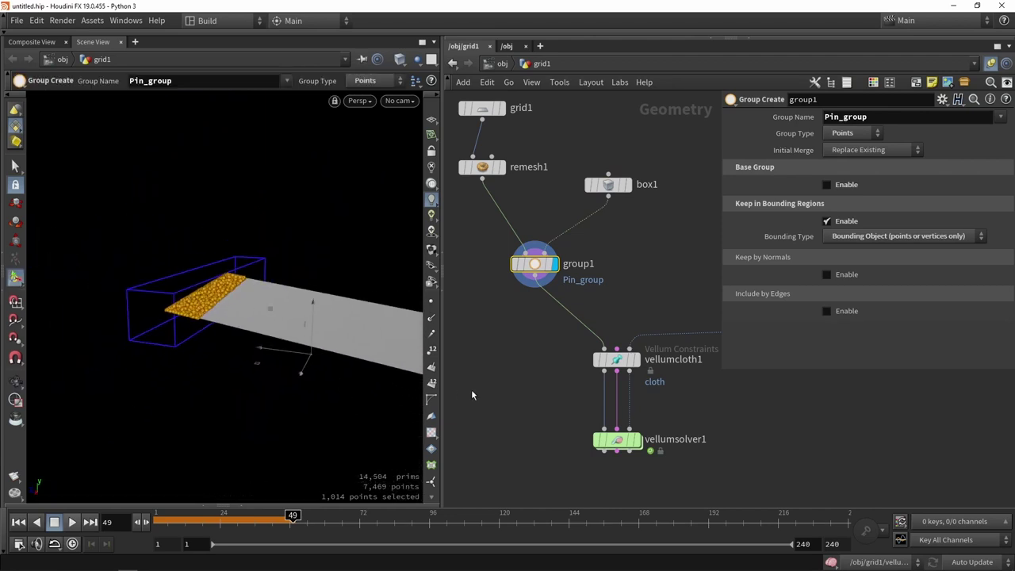
middle_drag(514, 393, 498, 334)
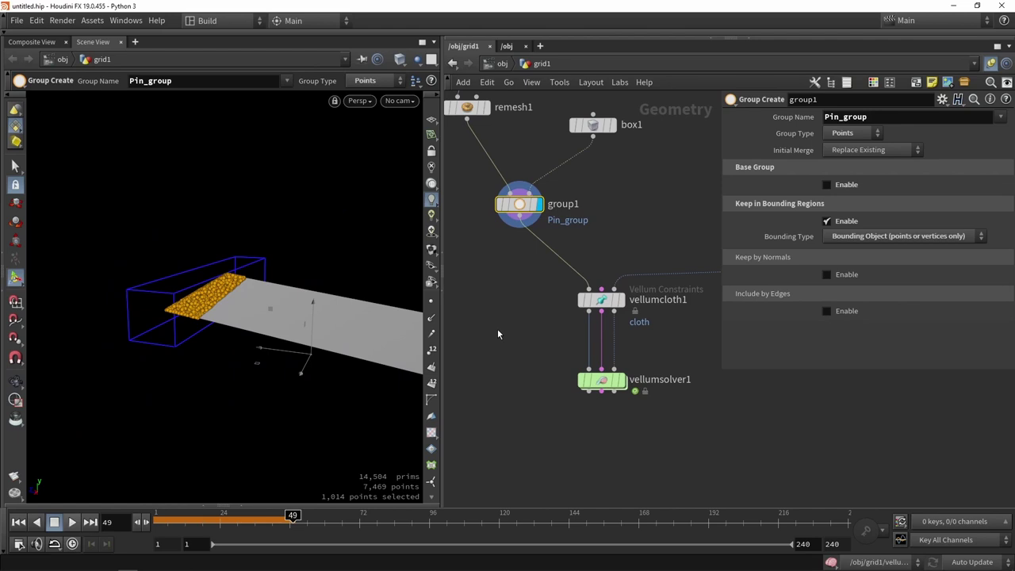
Step: Set vellumcloth1's Pin Points to Pin_group
click(602, 300)
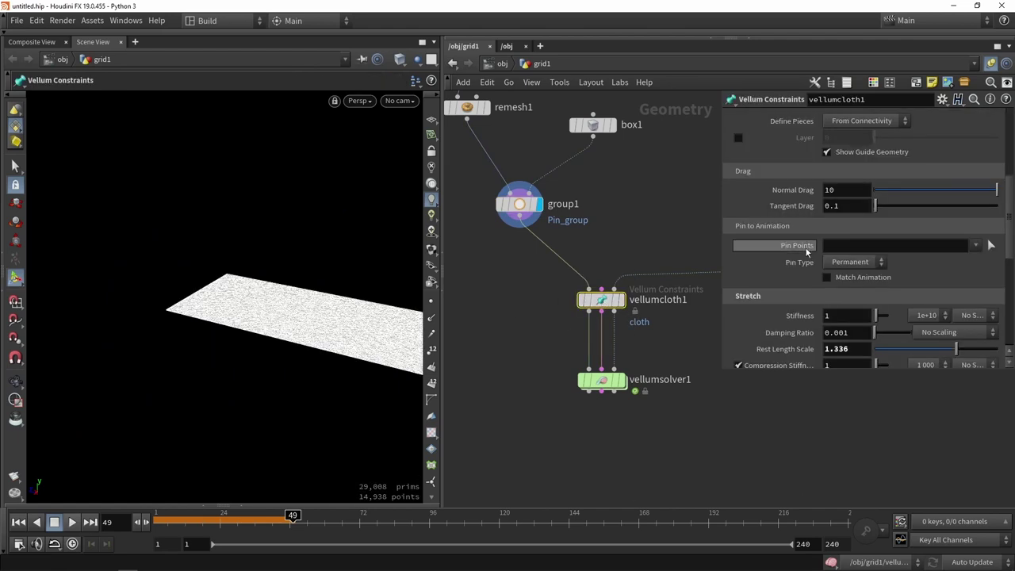
click(976, 247)
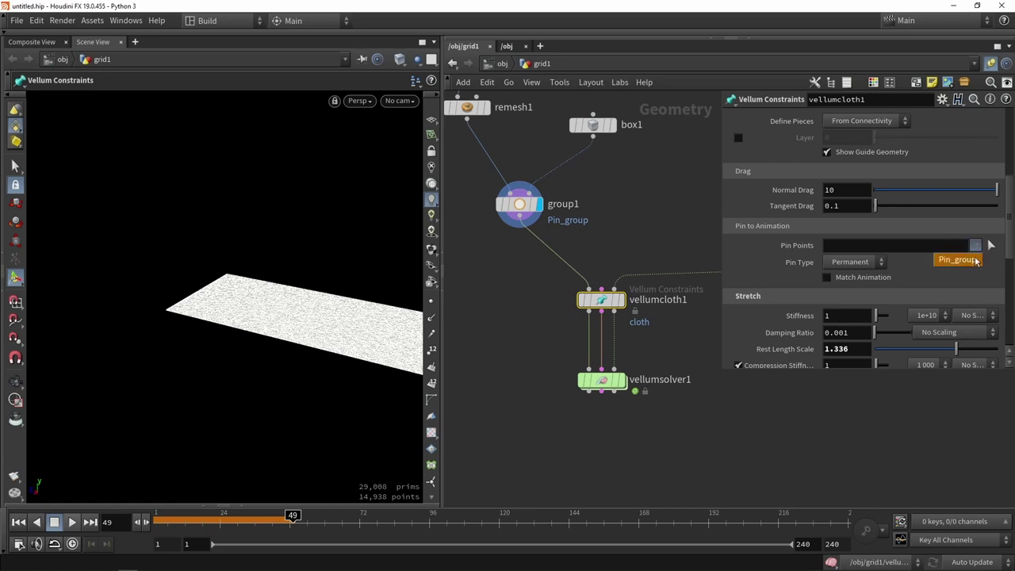
click(960, 260)
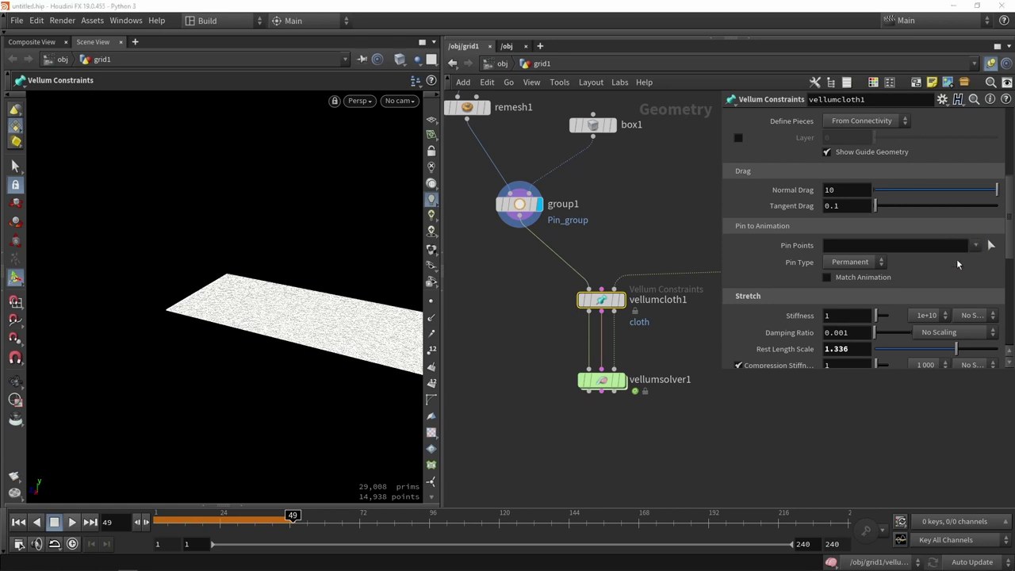
Step: Display vellumsolver1, rewind to frame 1 and play the pinned cloth simulation
click(620, 380)
click(602, 381)
click(184, 520)
drag(182, 521, 99, 527)
click(77, 522)
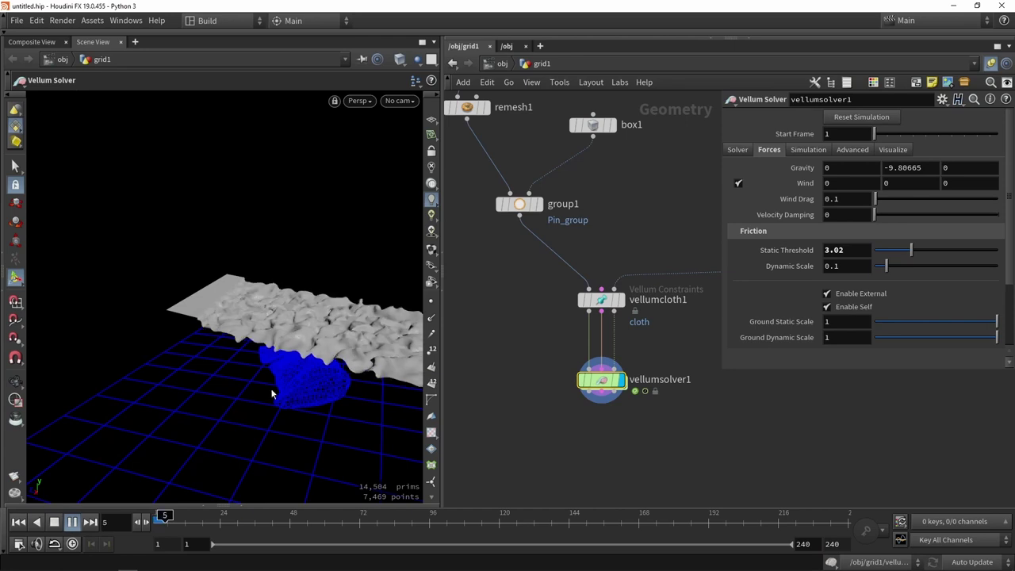
key(Escape)
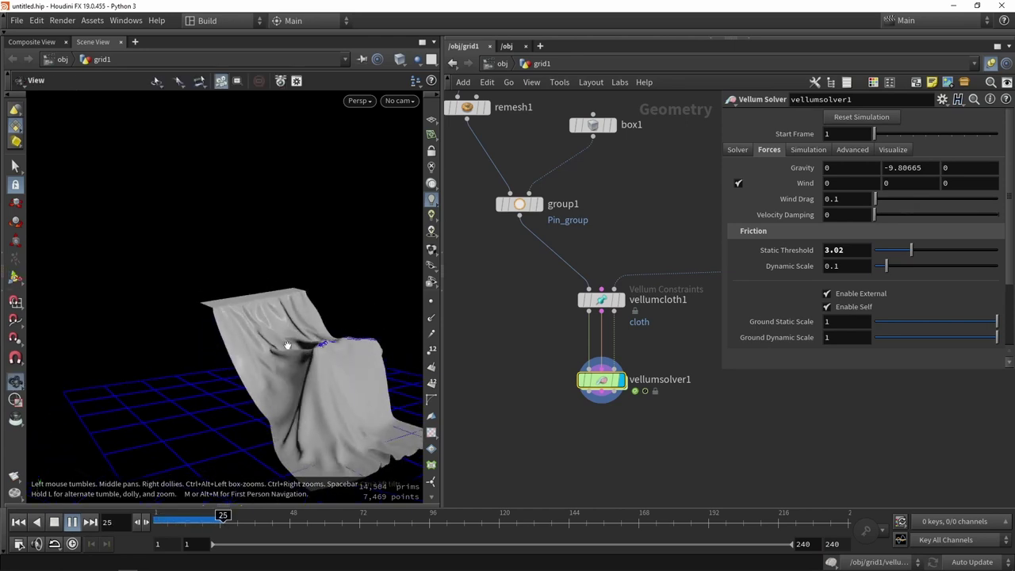
key(Return)
Step: Stop at frame 42, widen the viewport and orbit around the hanging cloth
click(54, 522)
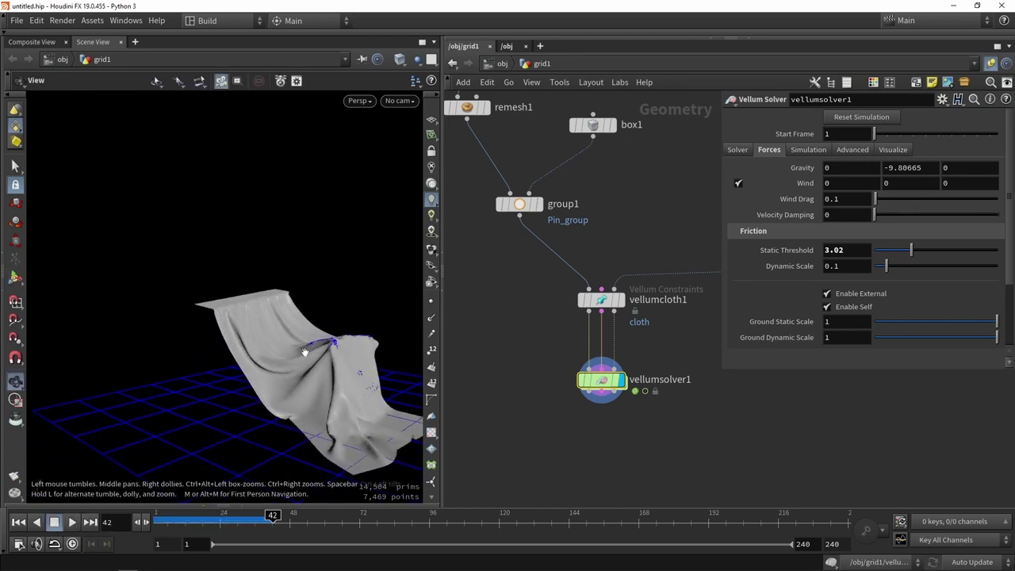
drag(261, 261, 381, 213)
drag(440, 174, 597, 174)
key(Escape)
drag(476, 341, 283, 368)
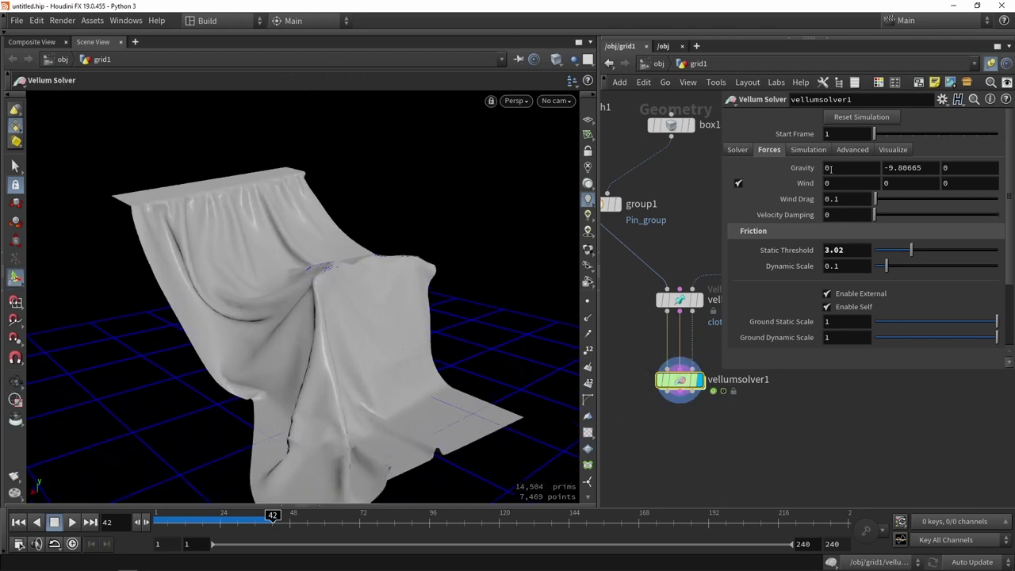
Step: Uncheck Show Collision in vellumsolver1's Visualize tab to hide the ground
click(889, 150)
click(864, 167)
drag(411, 291, 311, 238)
key(Return)
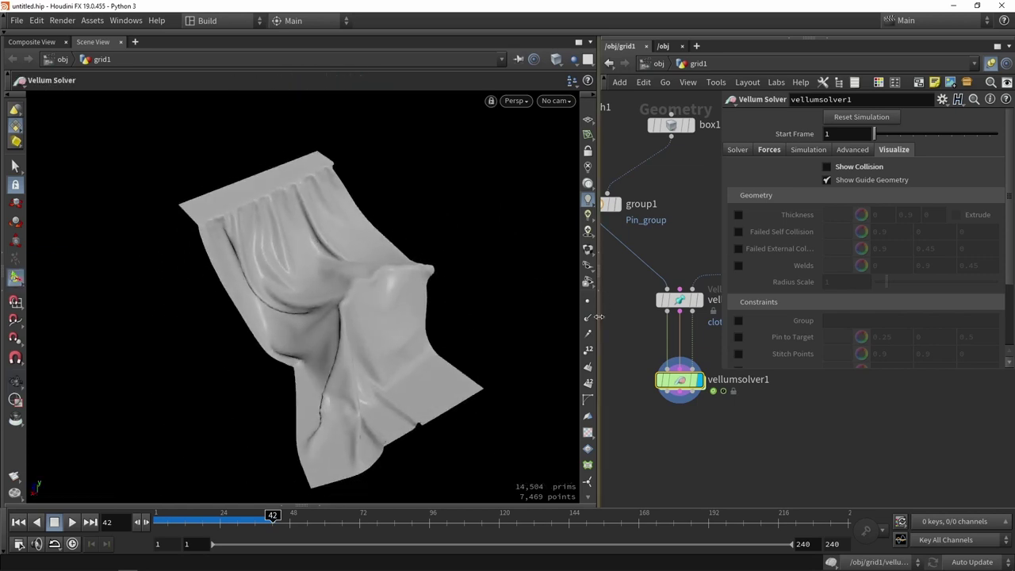
Step: Widen the network area, shrink the parameter window and frame the whole node graph
drag(603, 297, 421, 318)
middle_drag(533, 409, 551, 360)
scroll(553, 364, down, 4)
drag(720, 374, 781, 358)
drag(468, 158, 600, 266)
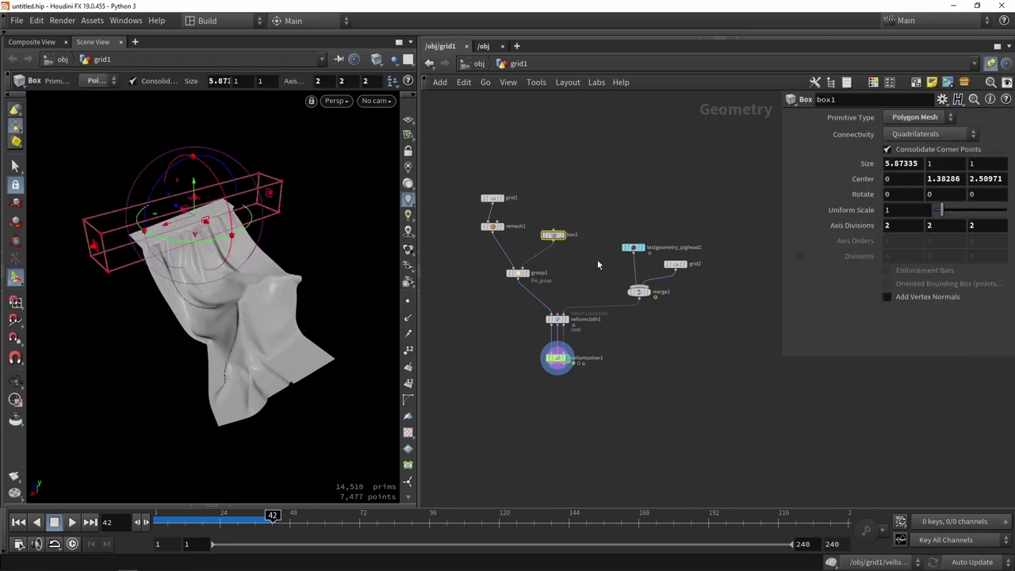
drag(606, 211, 698, 298)
click(703, 334)
middle_drag(641, 347, 661, 305)
scroll(597, 383, up, 2)
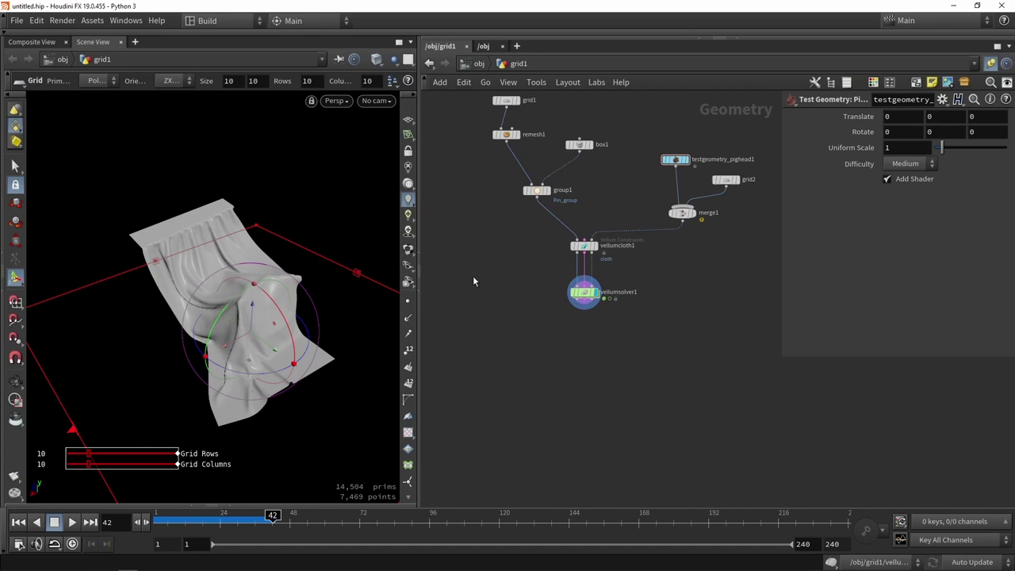
Step: Check the UV view, return to perspective, and reposition and display remesh1
key(space+5)
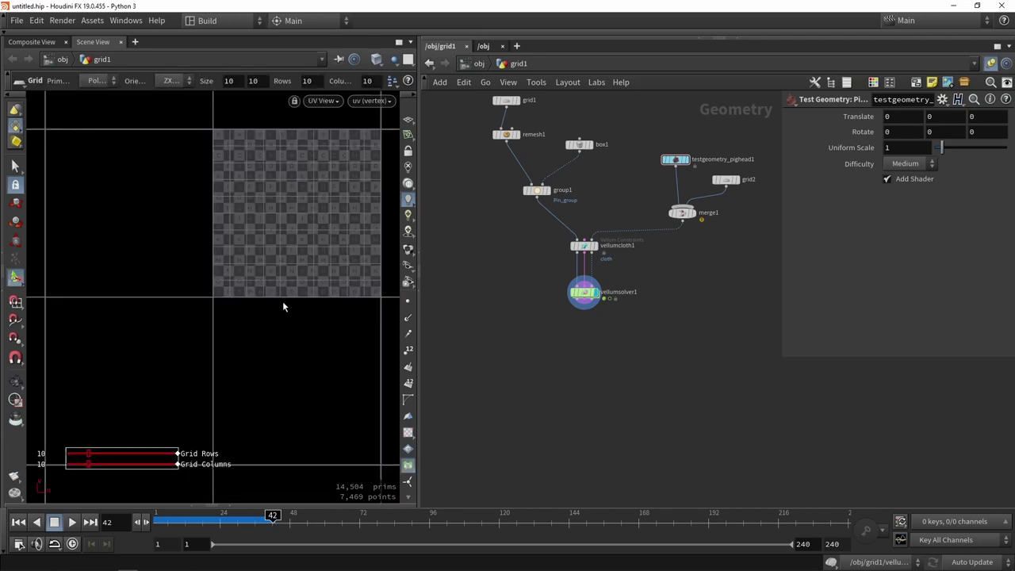
key(space+1)
middle_drag(466, 272, 534, 344)
scroll(519, 208, up, 3)
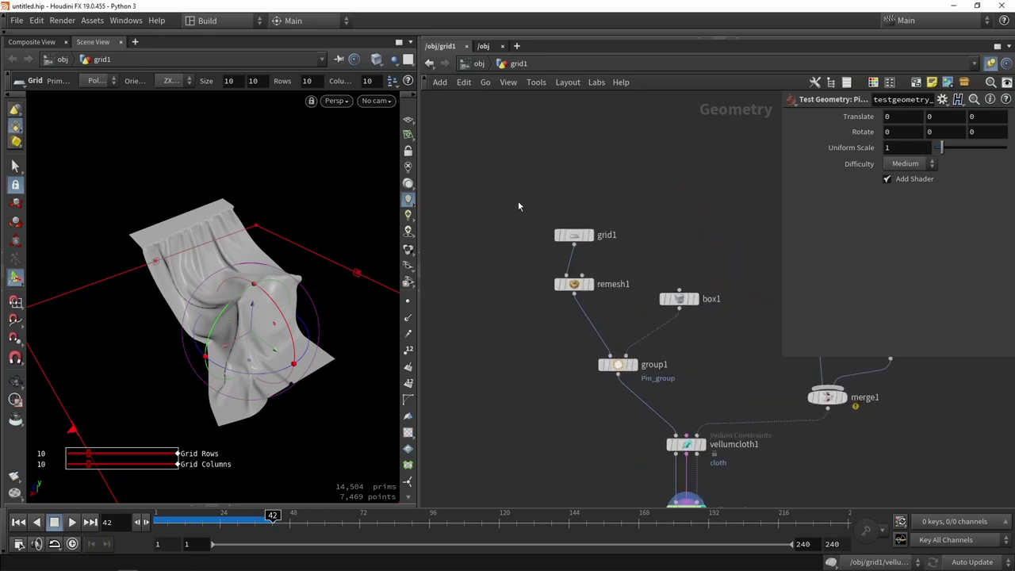
click(589, 283)
drag(510, 203, 546, 204)
click(532, 271)
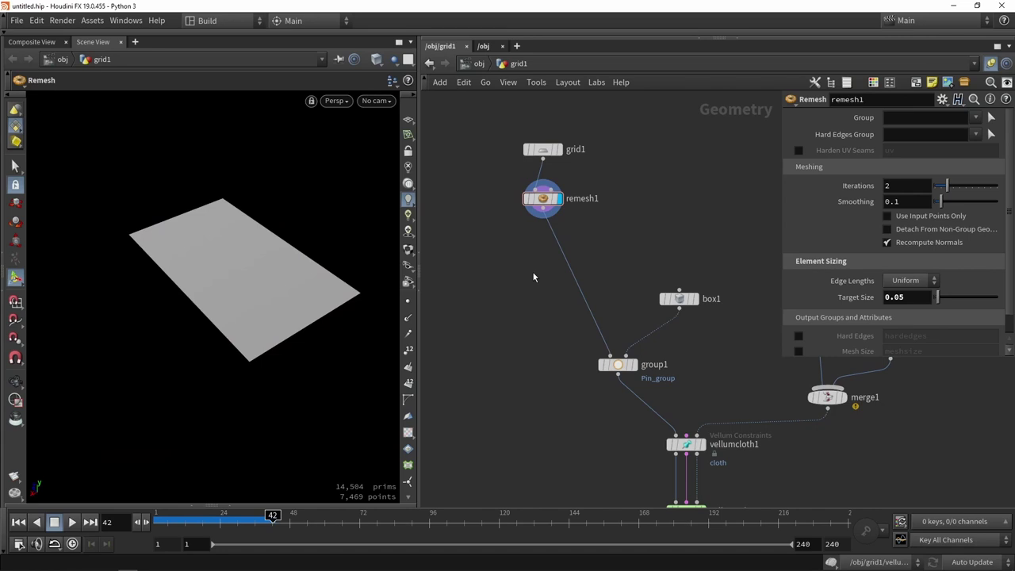
Step: Add a UV Flatten node below remesh1 and display its unwrapped result
key(Tab)
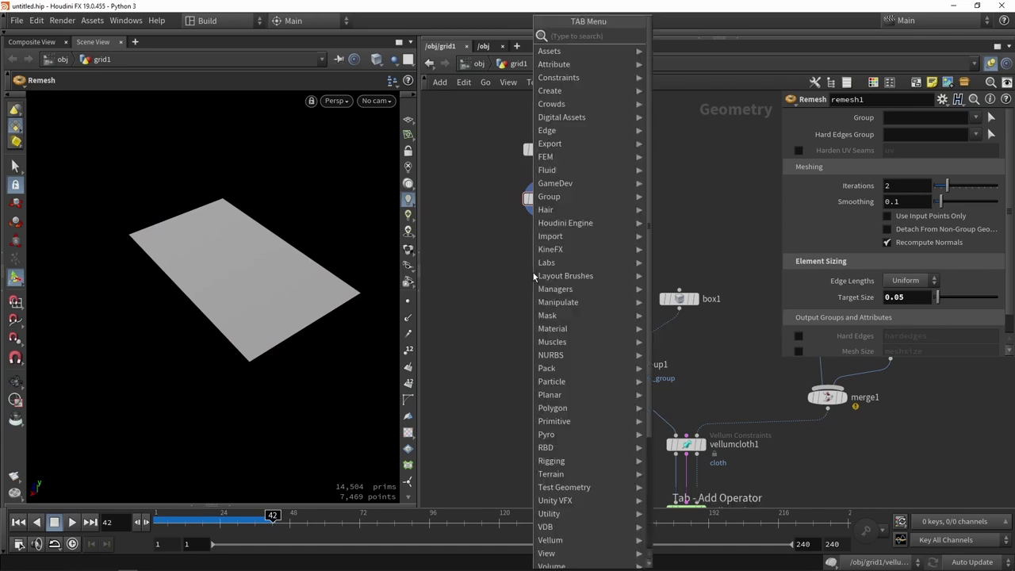
text(flatten)
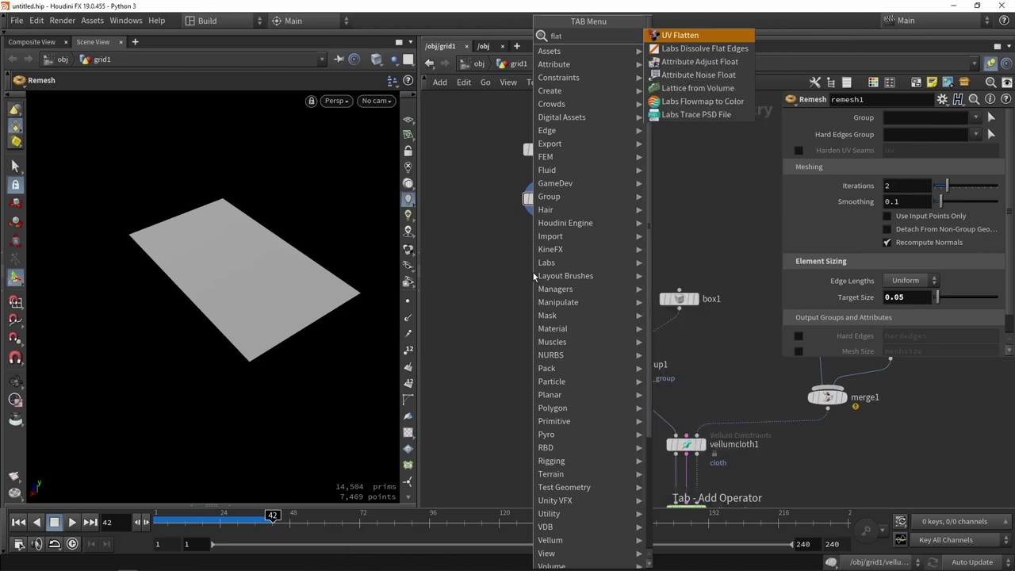
key(Return)
click(534, 276)
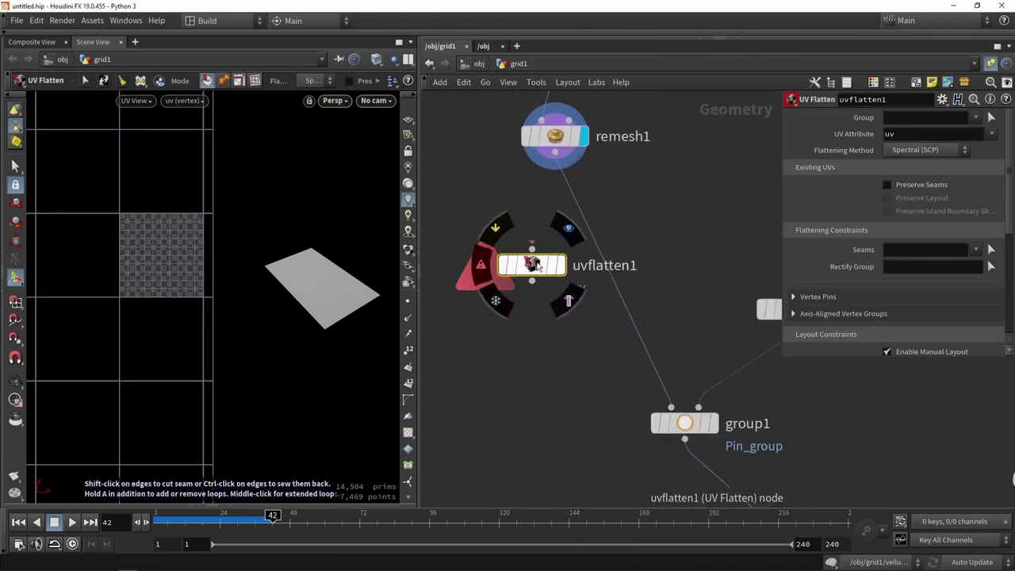
drag(537, 265, 560, 254)
click(584, 254)
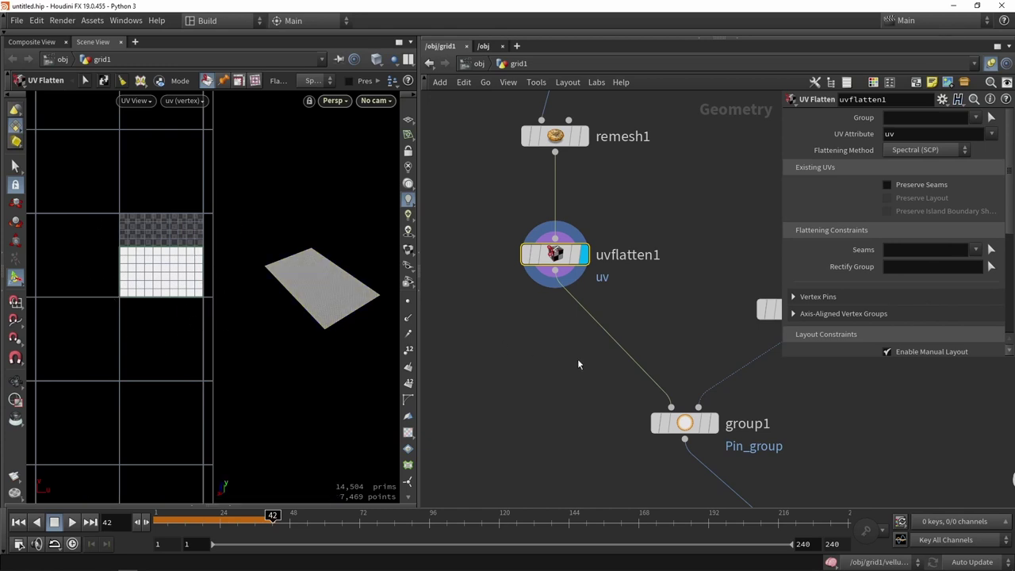
Step: Pan the network down to vellumcloth1 and vellumsolver1
middle_drag(578, 358, 538, 316)
mouse_move(560, 396)
middle_down()
mouse_move(544, 379)
mouse_move(522, 288)
mouse_move(554, 406)
middle_up()
scroll(521, 288, down, 1)
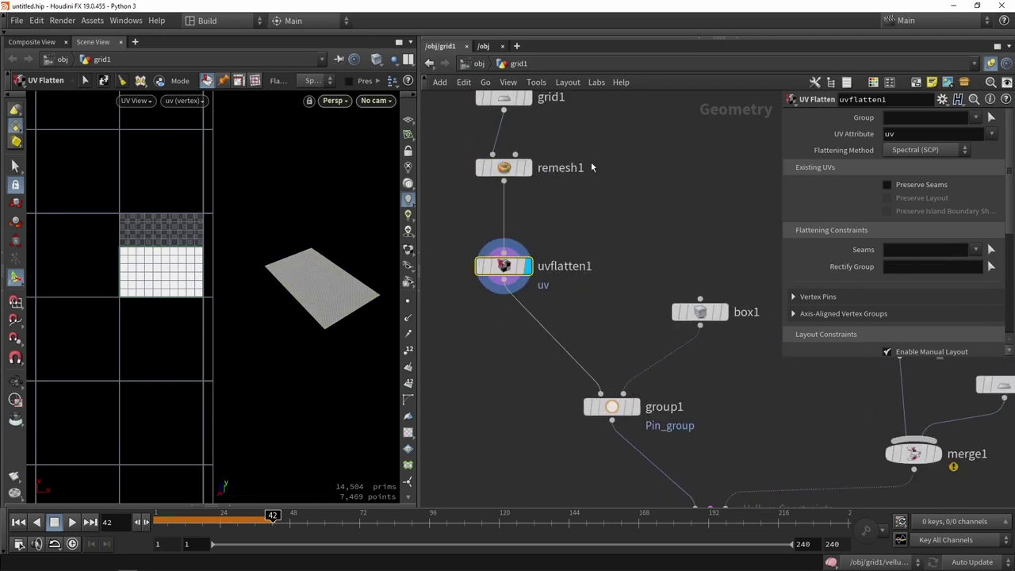
middle_drag(634, 336, 569, 172)
middle_drag(511, 340, 483, 259)
Step: Display vellumsolver1 and simulate the cloth from frame 1, stopping at frame 29
click(633, 382)
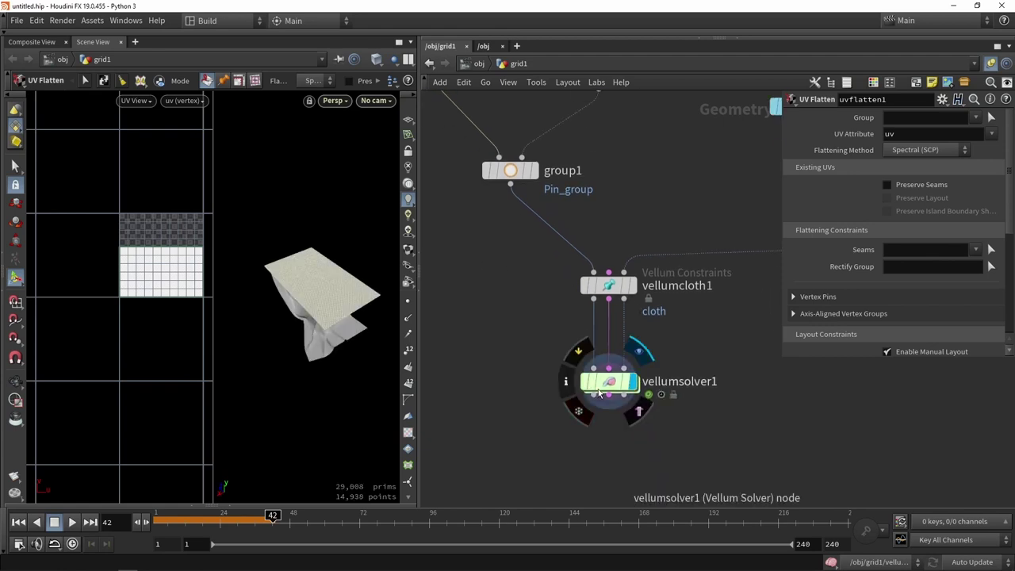
click(609, 384)
click(18, 521)
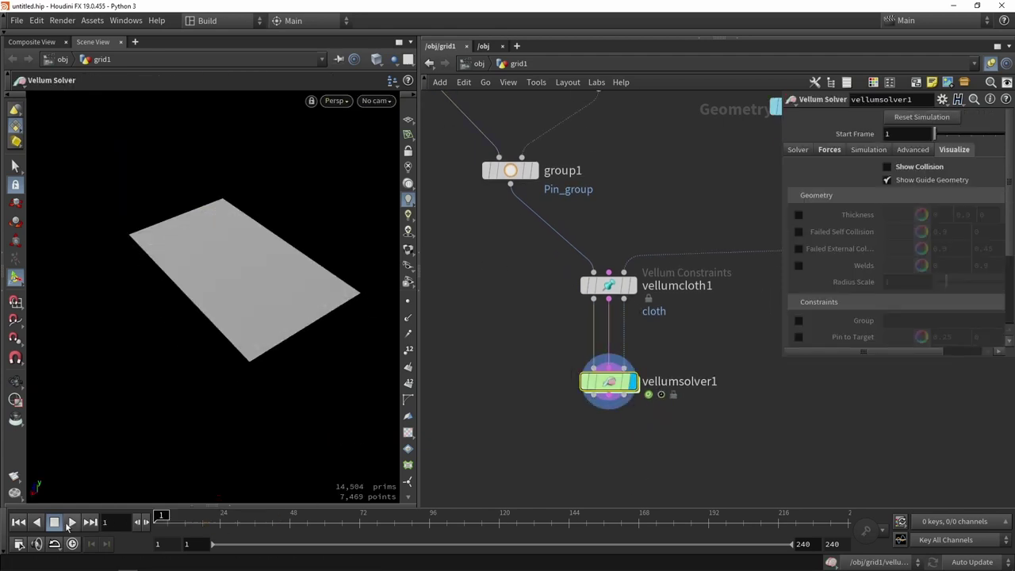
click(71, 522)
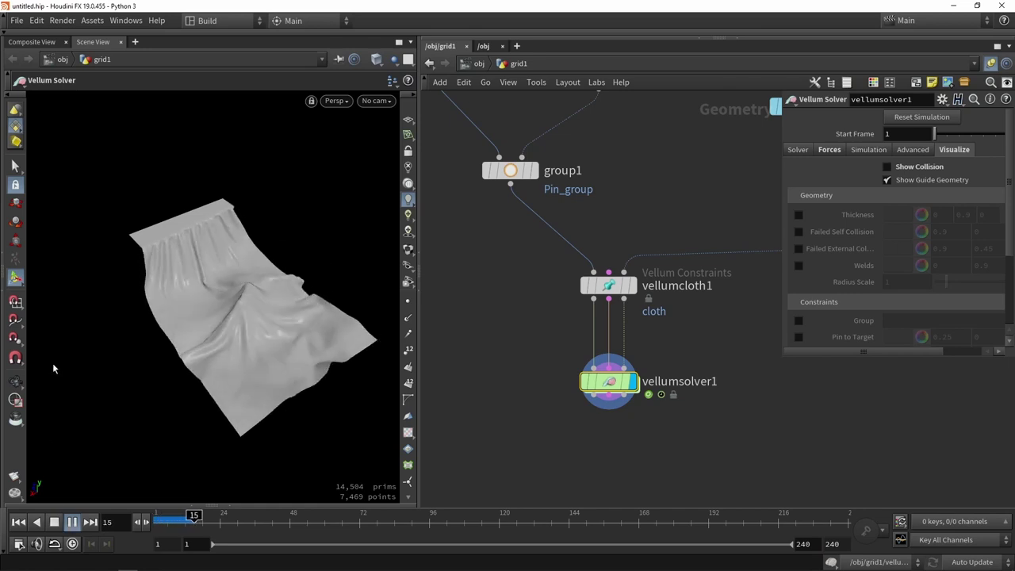
key(Escape)
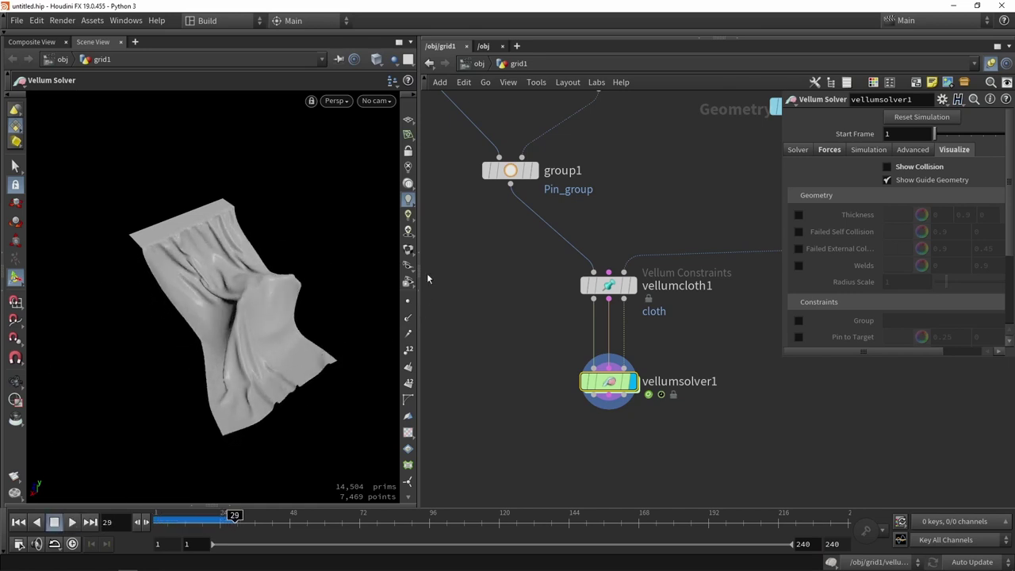
scroll(407, 268, down, 3)
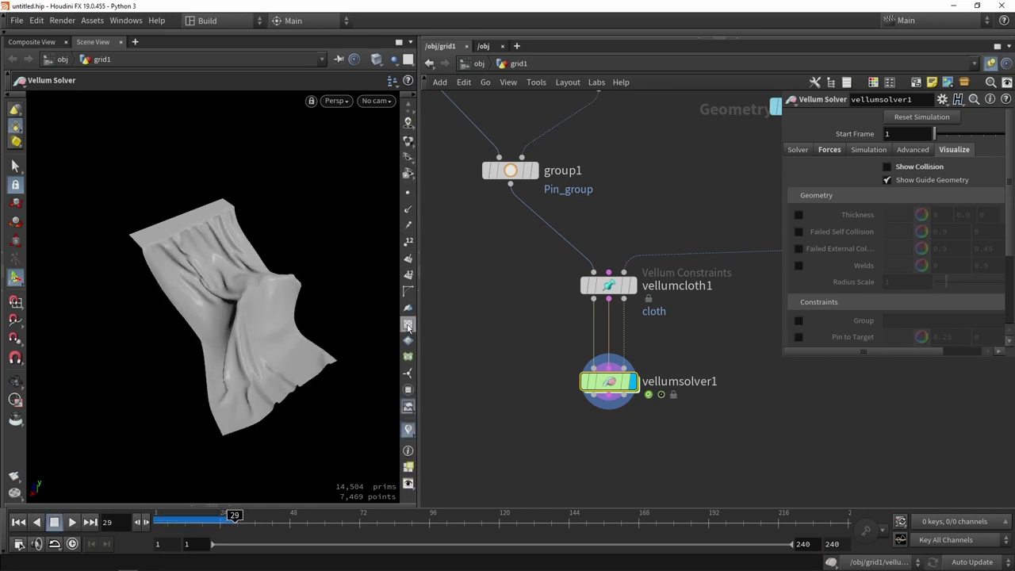
Step: Turn on the viewport checker texture and orbit in to frame the draped cloth
click(408, 325)
key(Escape)
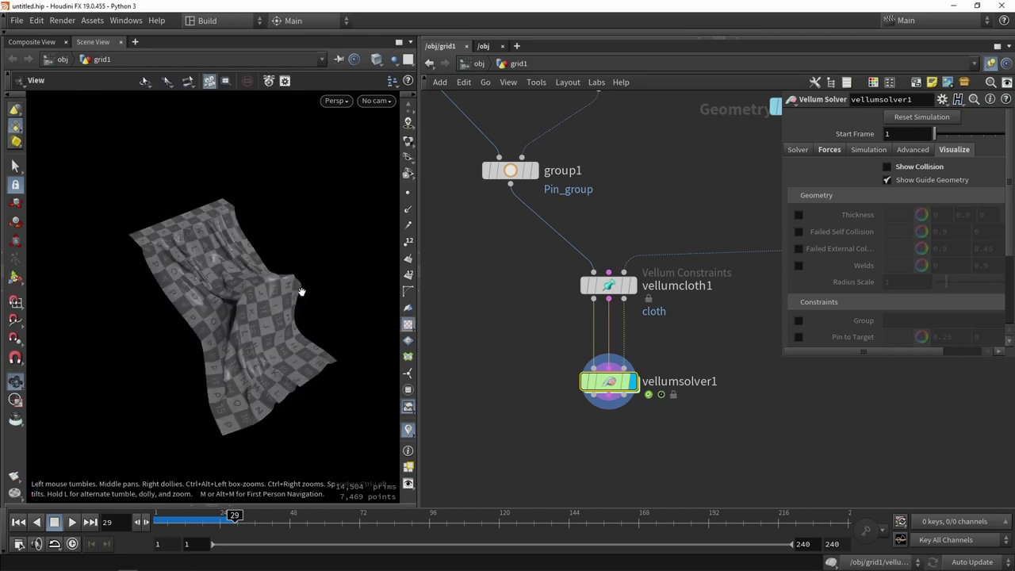
drag(300, 292, 269, 214)
scroll(245, 277, up, 5)
key(Return)
scroll(476, 297, down, 3)
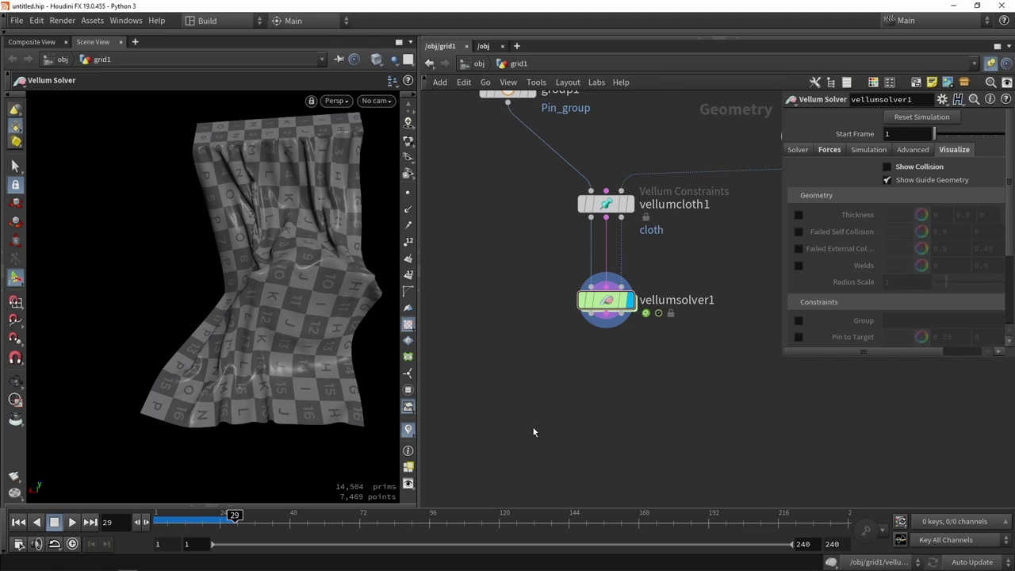
Step: Add a Labs Auto UV node wired below vellumsolver1 and display it
key(Tab)
text(auto)
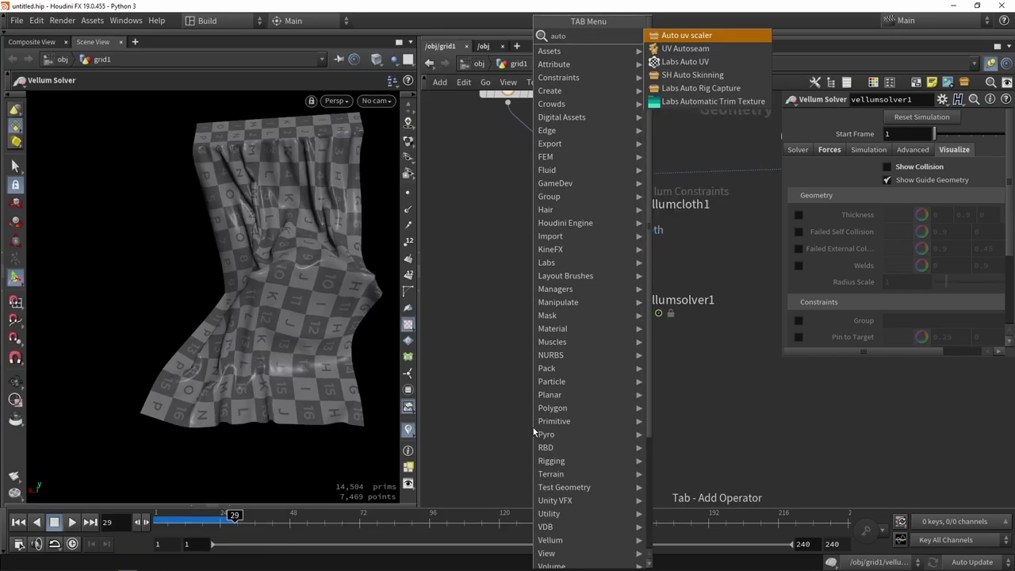
click(686, 62)
drag(606, 322, 569, 364)
click(570, 364)
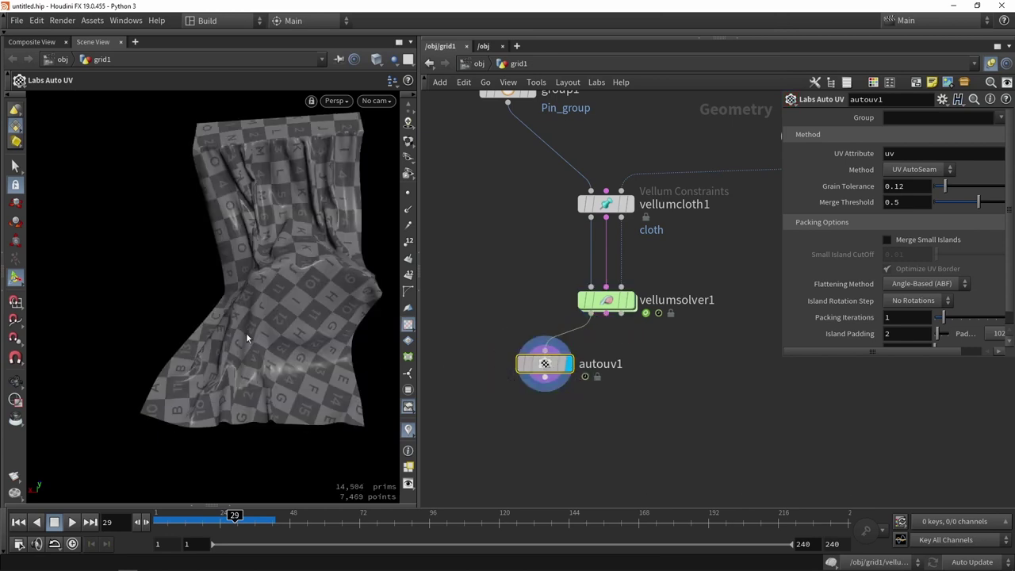
Step: Inspect the UV islands in UV View and set the Auto UV Method to UV Unwrap
key(Escape)
scroll(272, 313, up, 10)
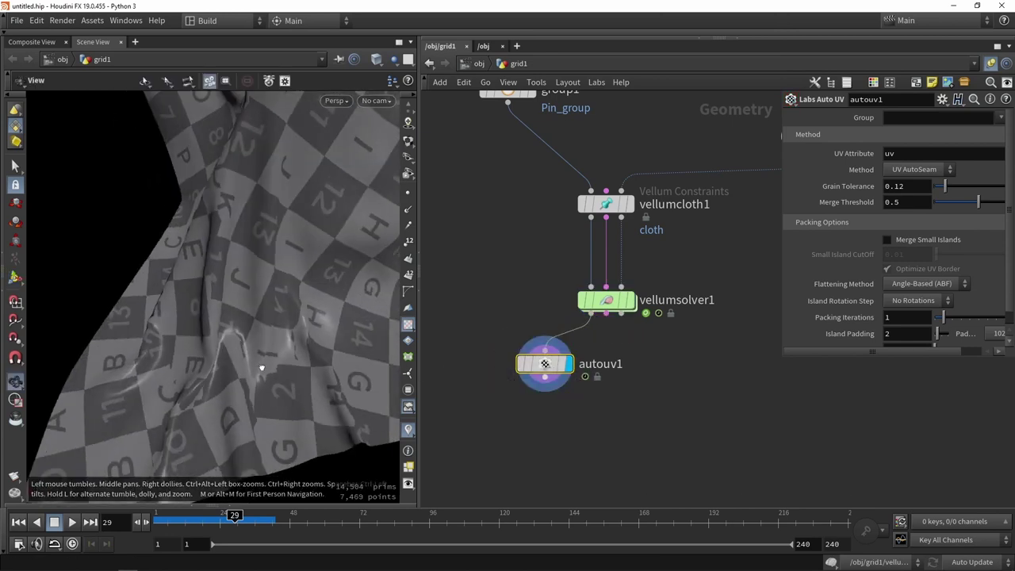
key(Return)
key(Escape)
drag(301, 305, 265, 299)
key(Return)
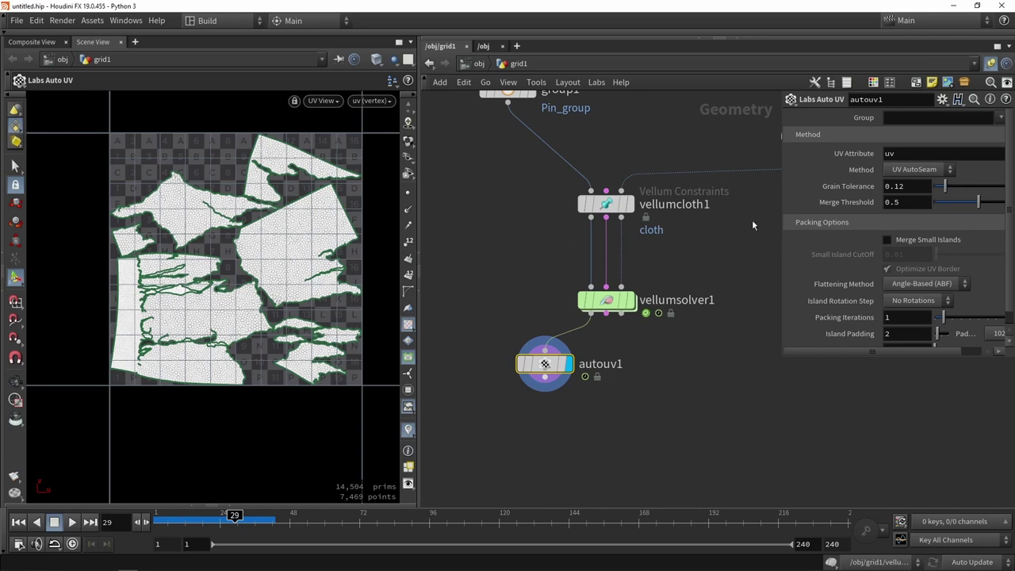
click(921, 169)
click(912, 208)
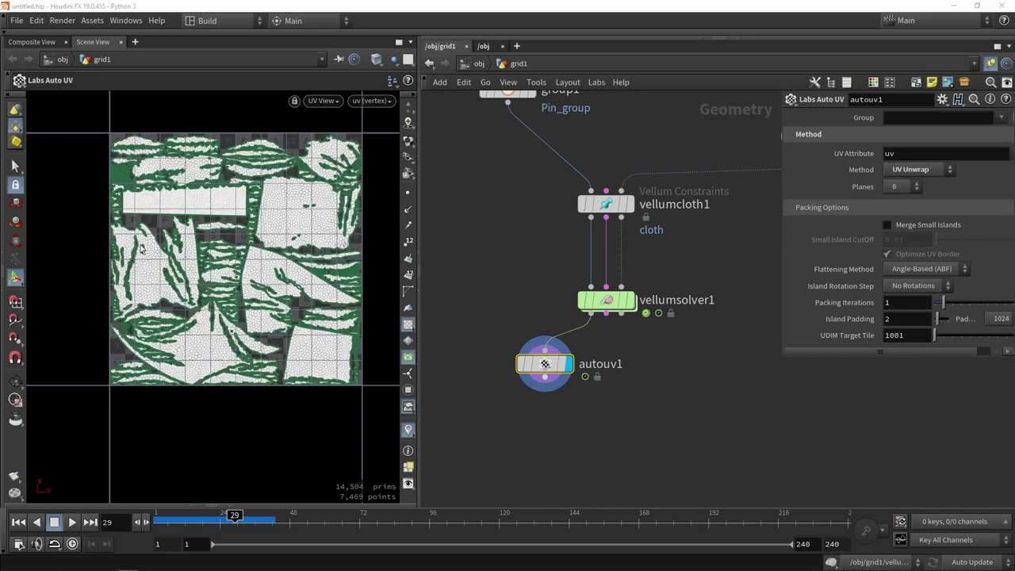
key(space+1)
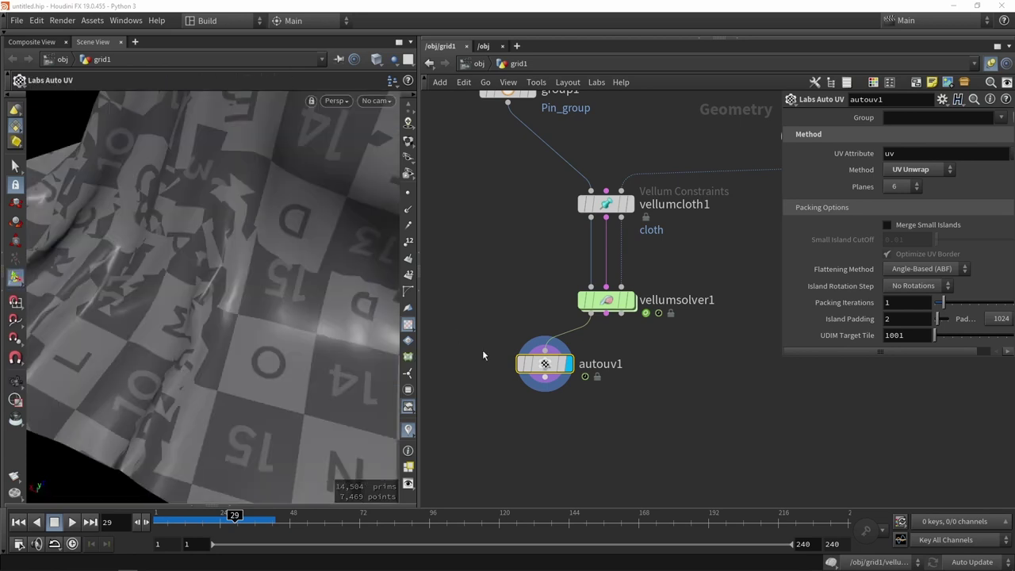
Step: Delete autouv1 and add a UV Flatten node wired from vellumsolver1
drag(553, 408, 514, 357)
key(Delete)
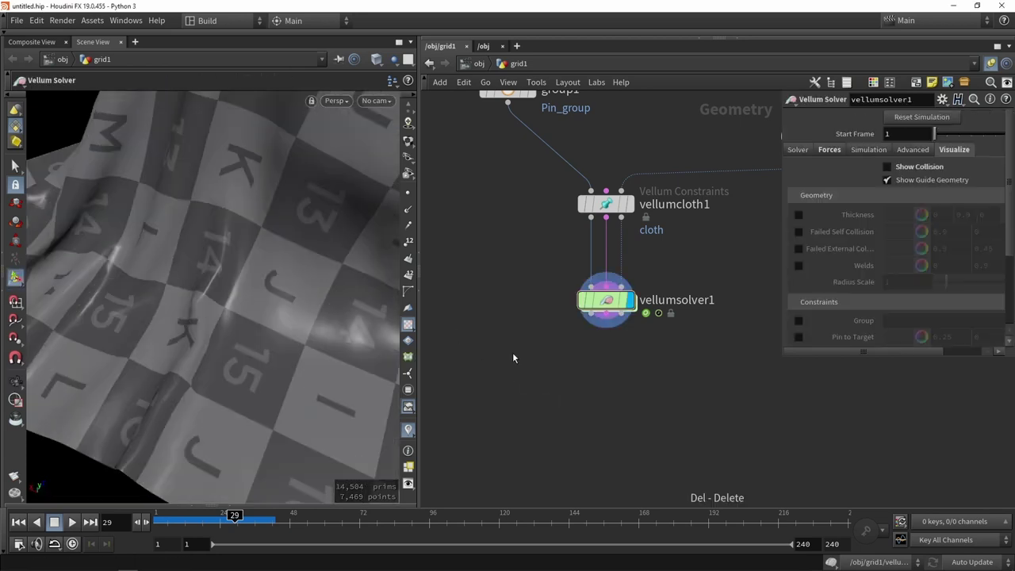
key(Tab)
text(flat)
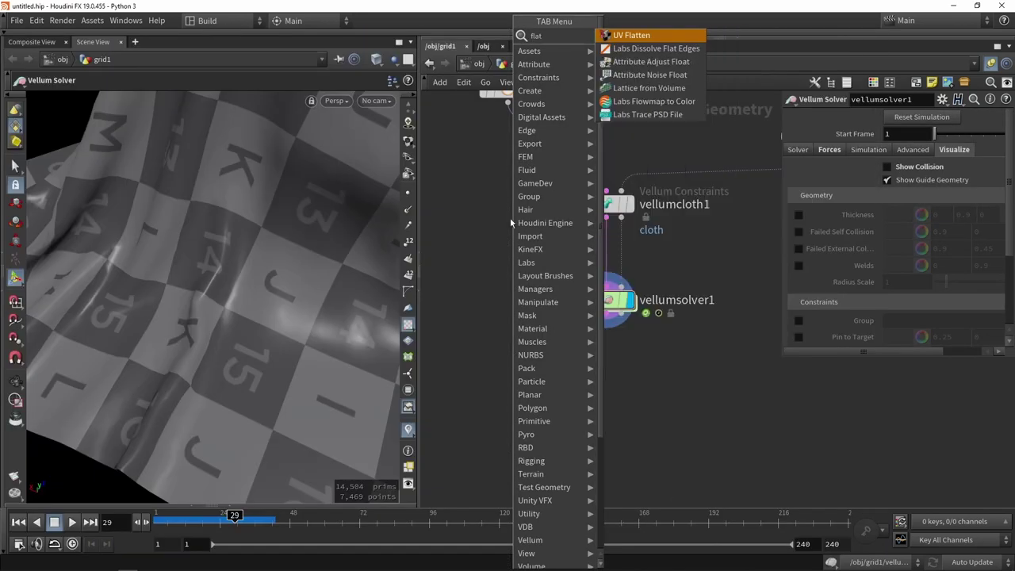
click(631, 35)
click(532, 378)
drag(591, 321, 533, 366)
click(557, 378)
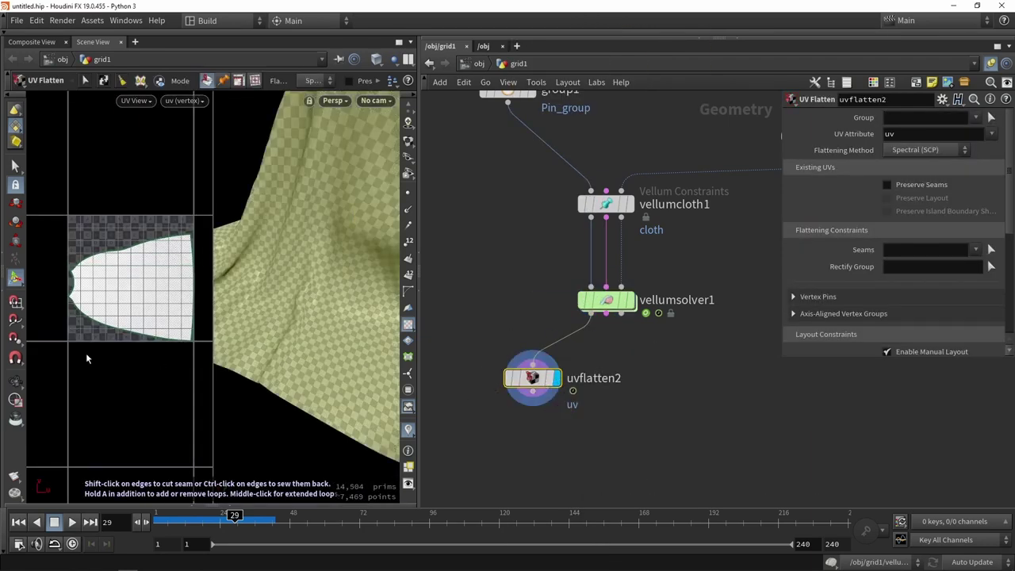
Step: Widen the viewport and orbit to inspect the uvflatten2 result on the cloth
key(Escape)
drag(245, 267, 369, 246)
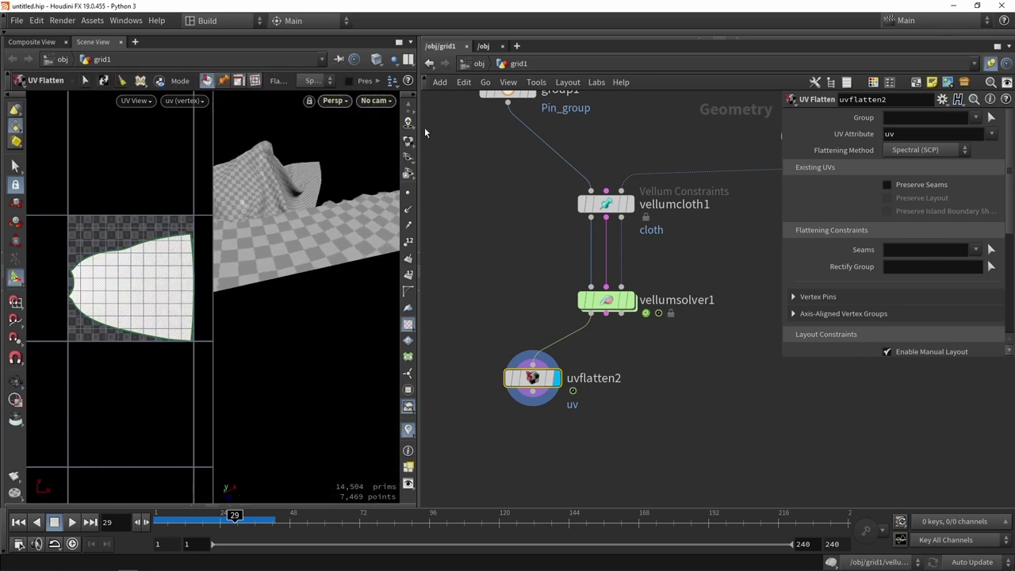
drag(419, 129, 660, 129)
drag(519, 190, 444, 143)
key(Return)
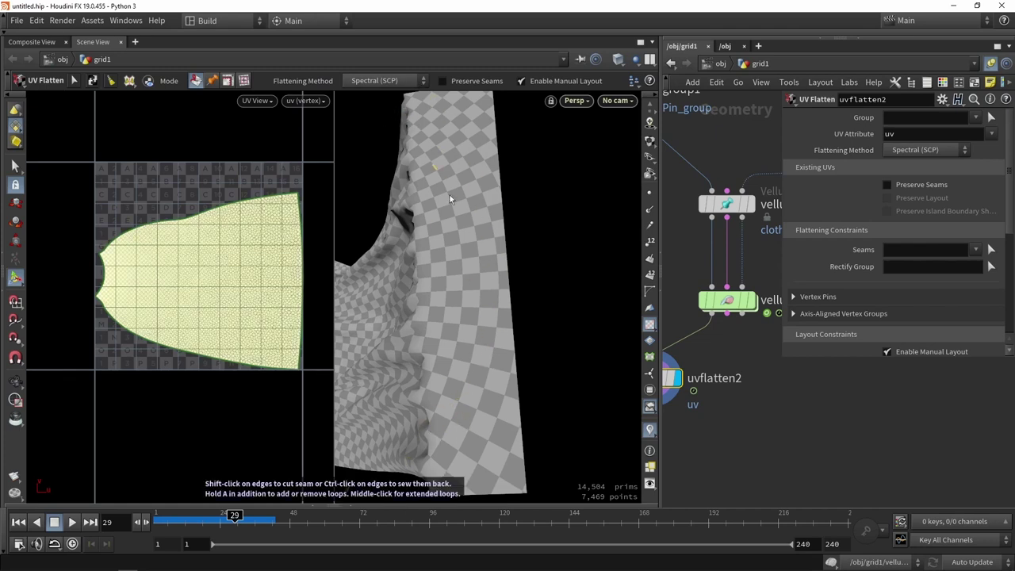
scroll(722, 254, down, 3)
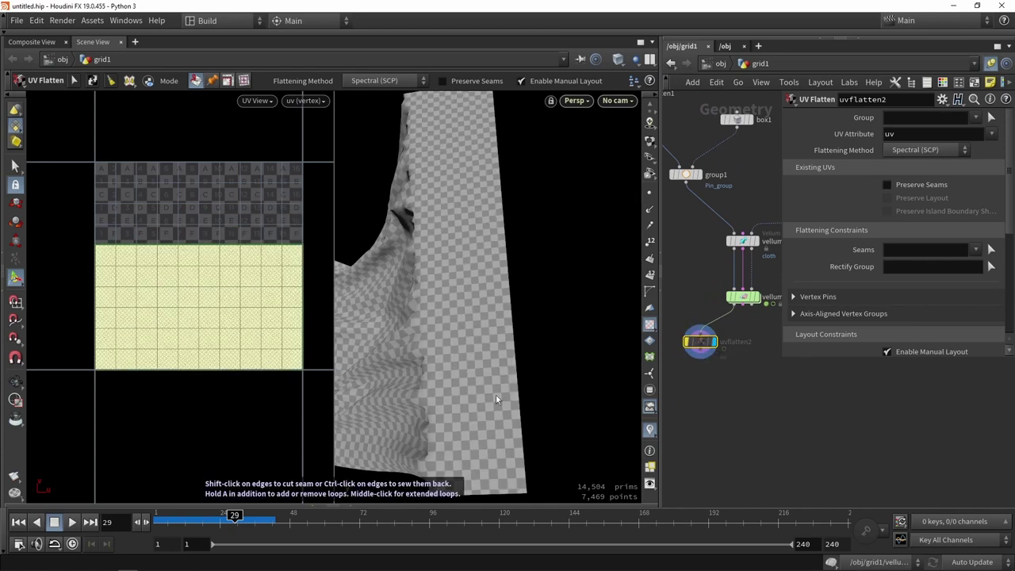
scroll(688, 341, up, 2)
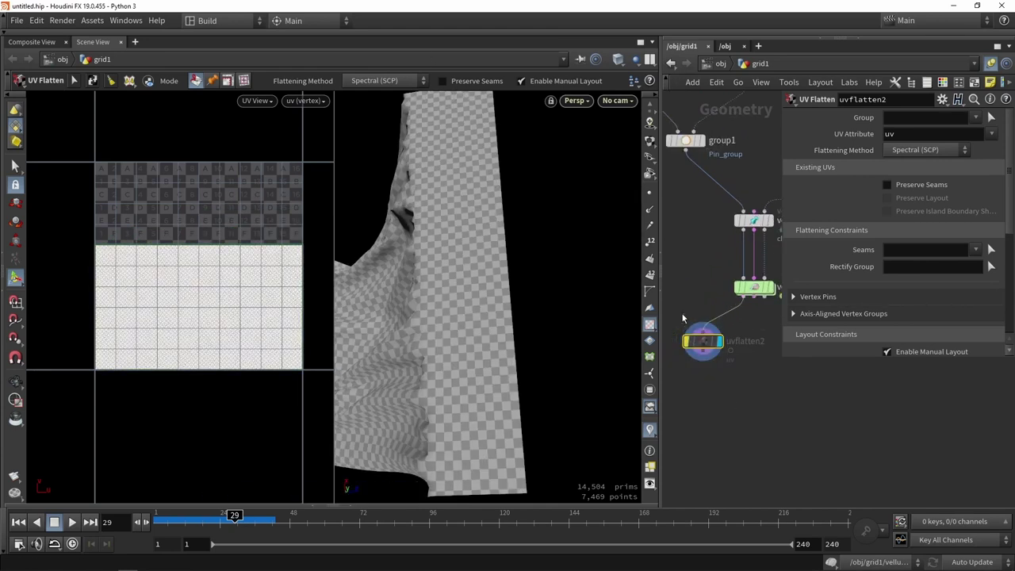
Step: Delete uvflatten2 and make vellumsolver1 the displayed node again
key(Delete)
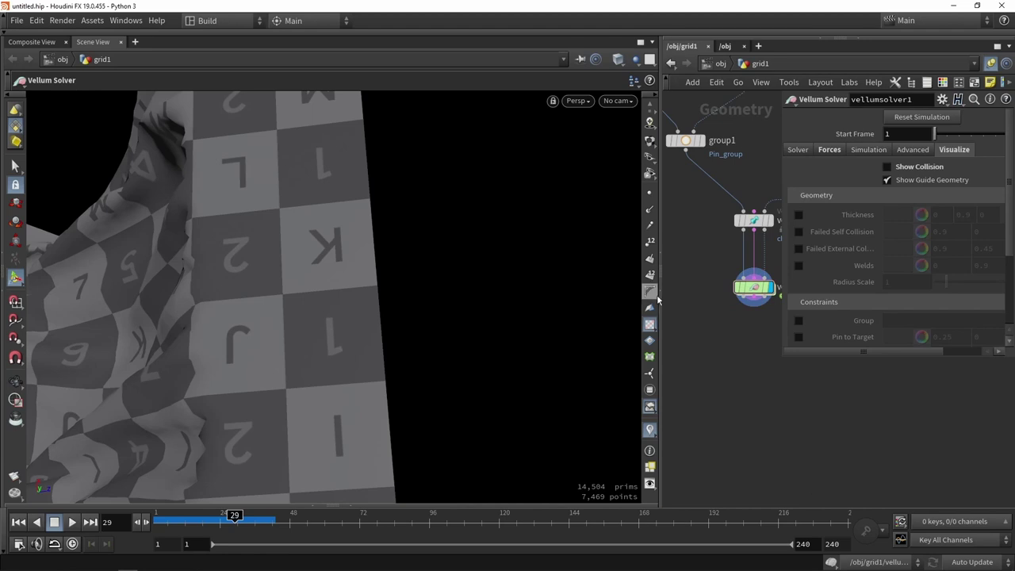
drag(660, 305, 402, 306)
key(h)
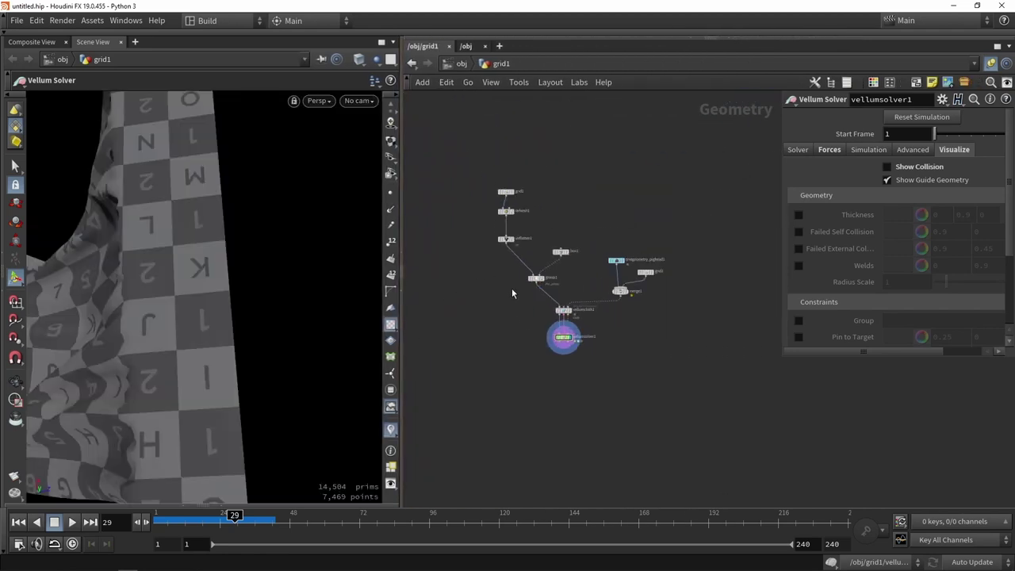
drag(445, 110, 554, 264)
scroll(649, 444, up, 3)
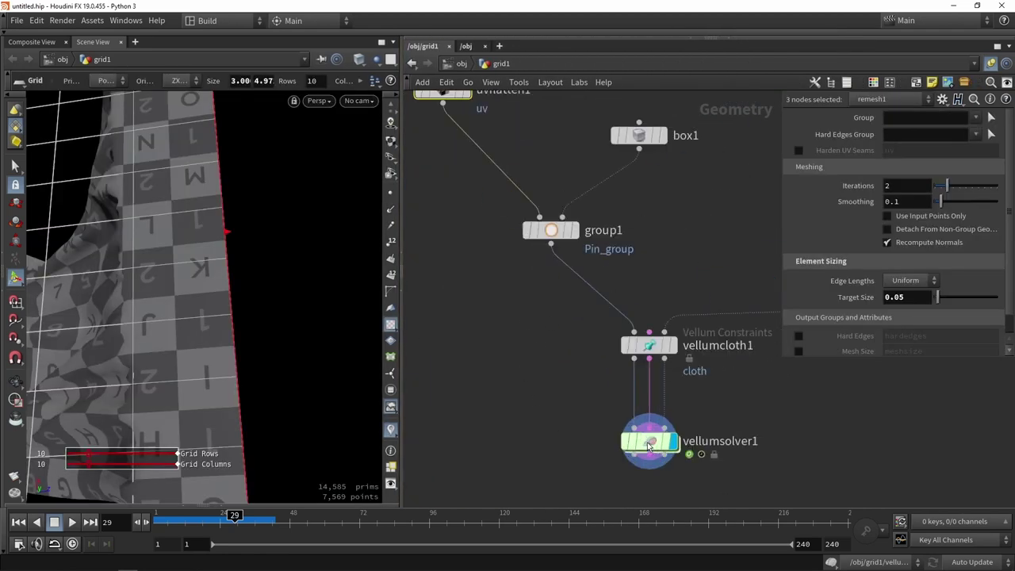
click(644, 448)
key(Escape)
drag(176, 320, 246, 302)
key(Return)
scroll(572, 377, down, 5)
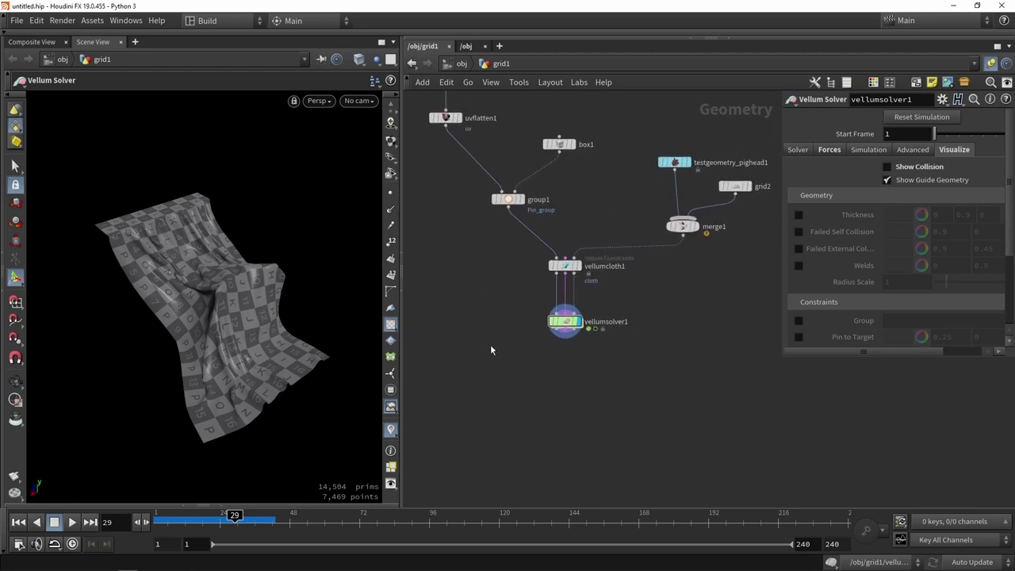
Step: Add a Vellum Post-Process node wired to the solver's three outputs
key(Tab)
text(post)
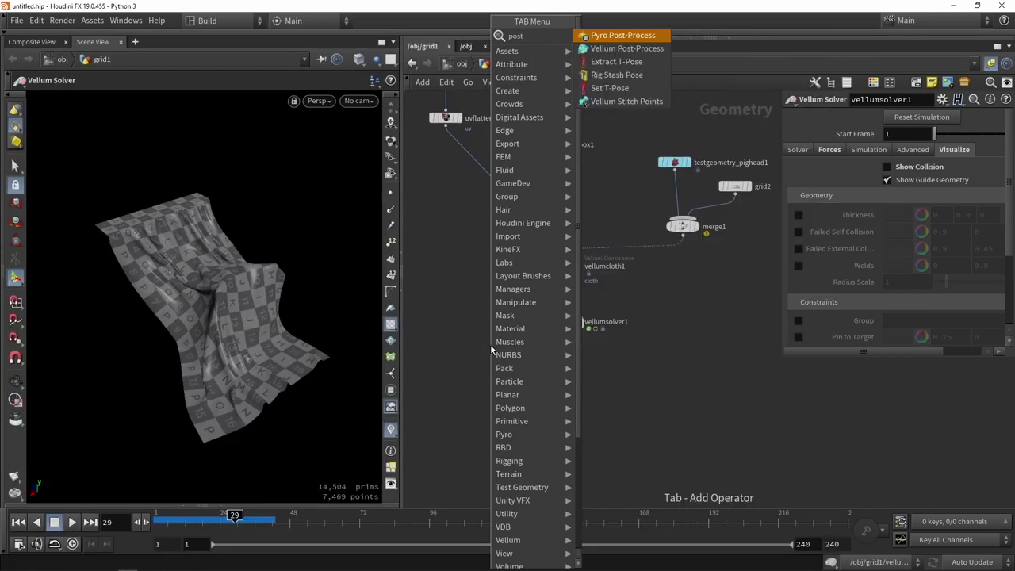
key(Down)
key(Return)
click(559, 362)
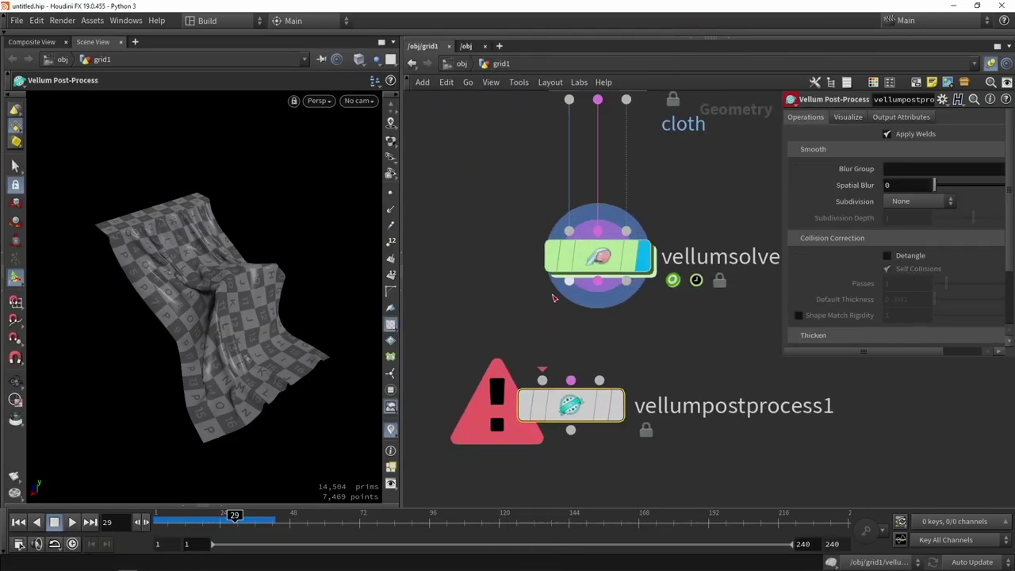
drag(571, 406, 597, 380)
drag(781, 358, 674, 360)
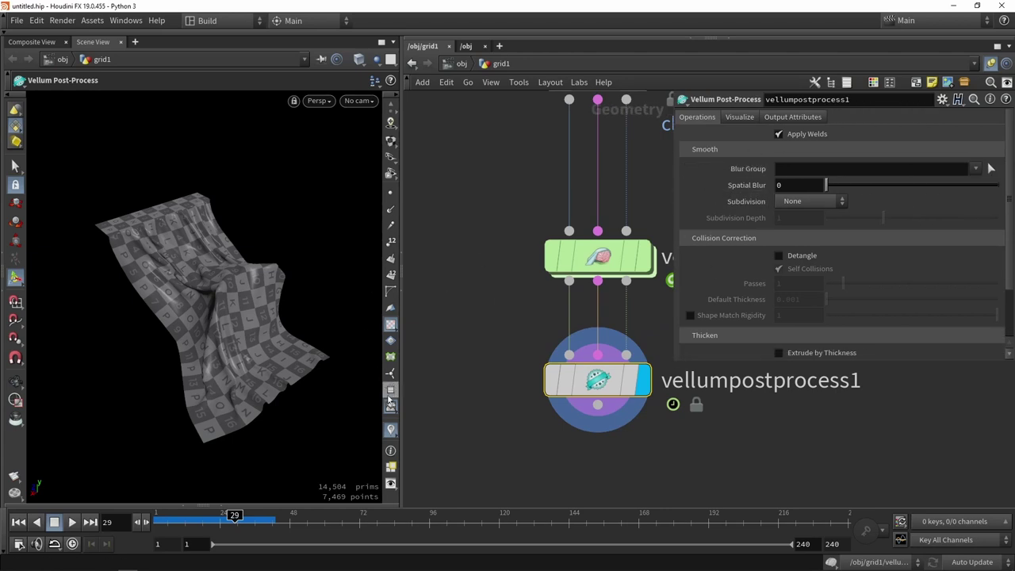
Step: Raise the post-process Spatial Blur to about 0.384
key(Escape)
scroll(150, 243, up, 5)
drag(150, 243, 164, 281)
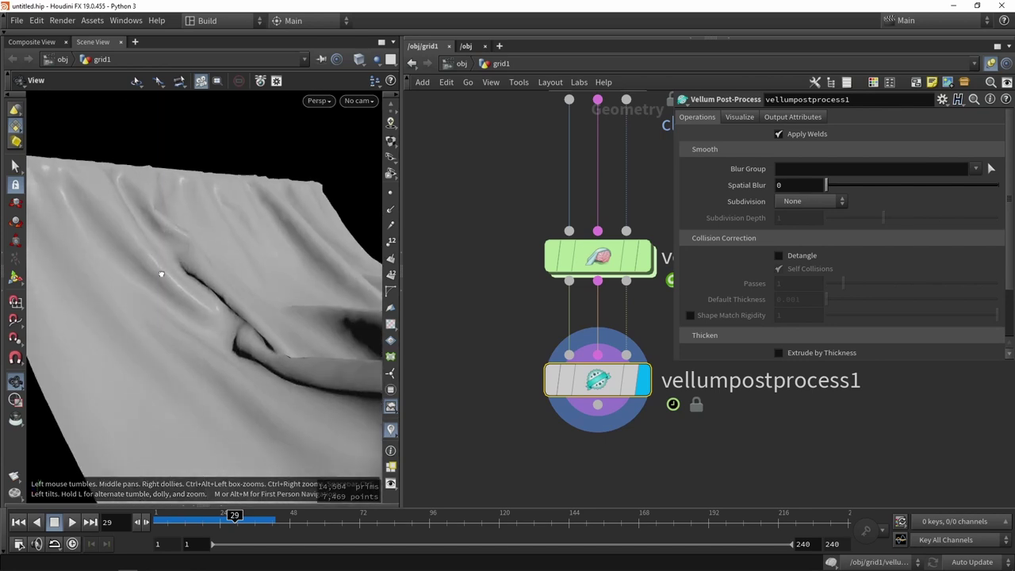
key(Return)
drag(826, 185, 885, 186)
drag(253, 287, 293, 269)
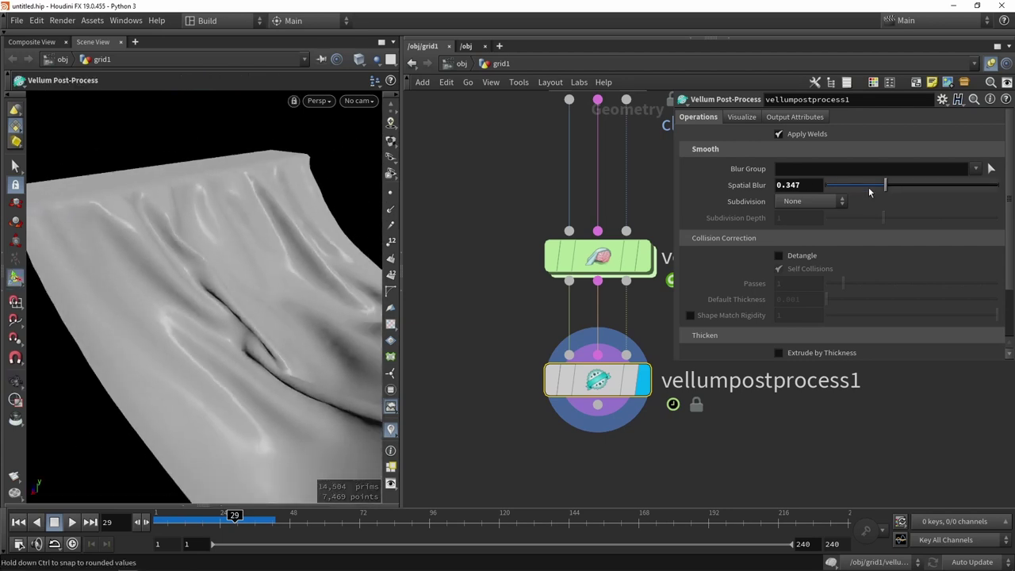
drag(884, 185, 914, 186)
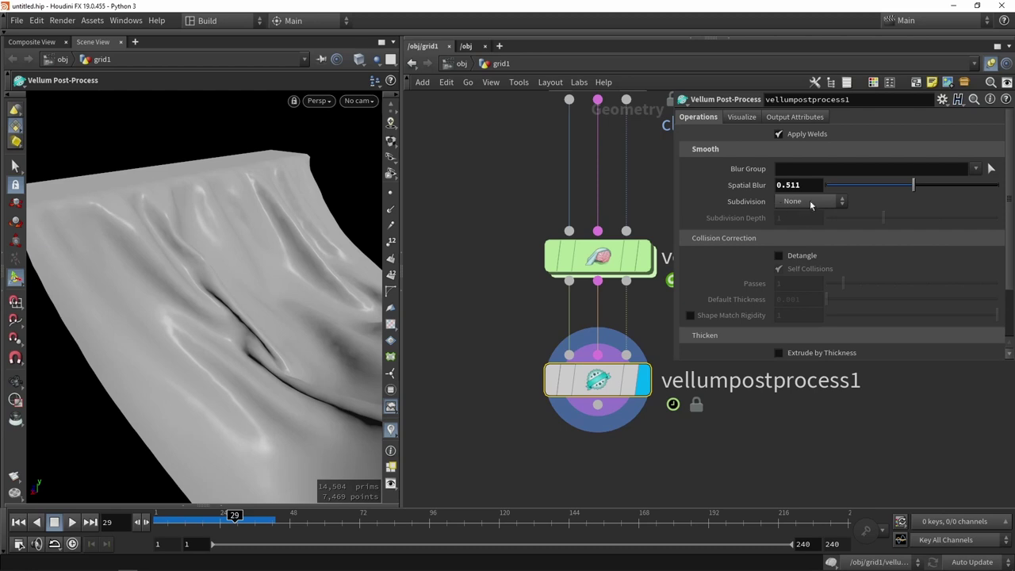
Step: Set Subdivision to Loop with depth 3 and inspect the cloth up close
click(811, 201)
click(803, 238)
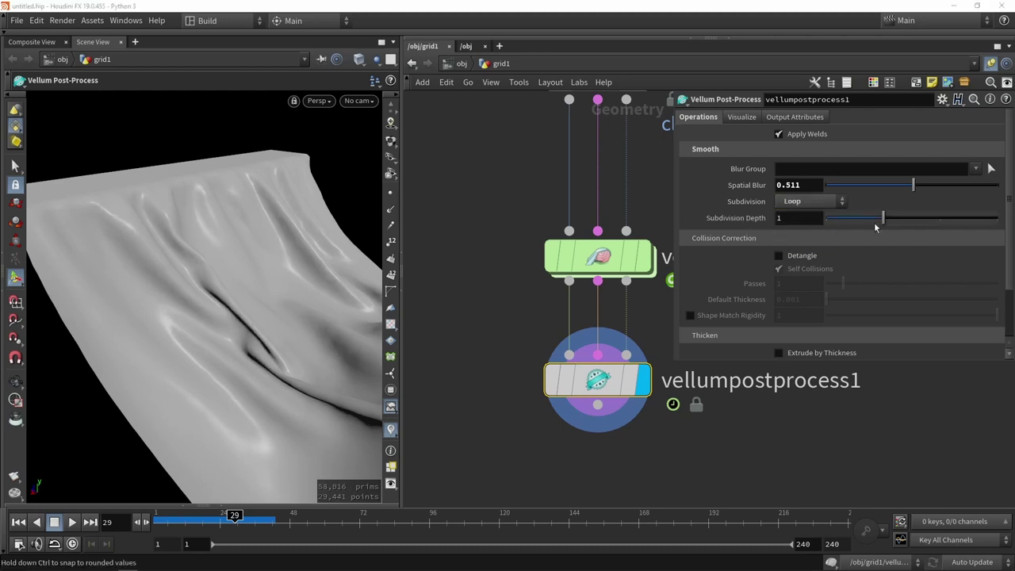
drag(880, 219, 980, 219)
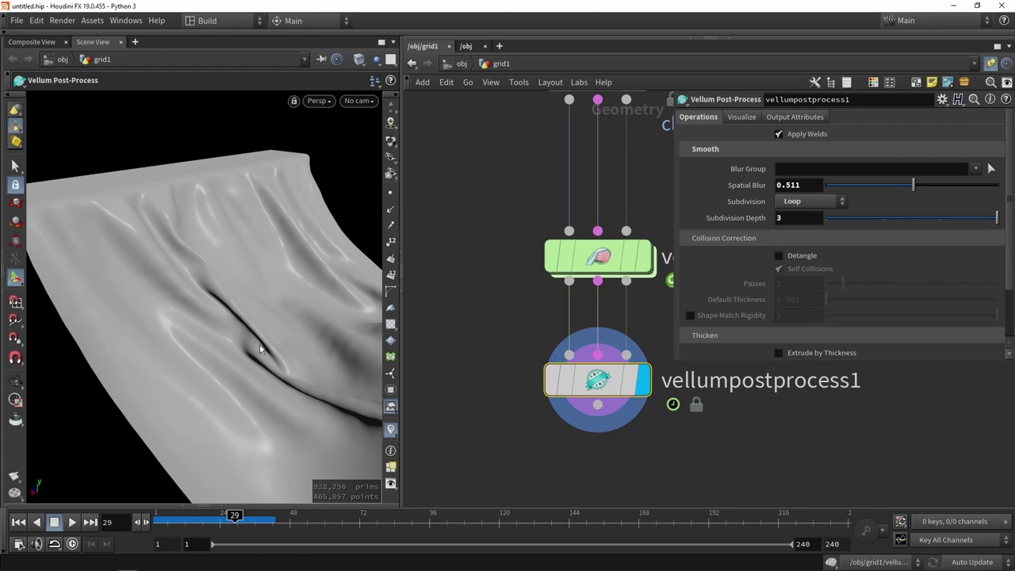
key(Escape)
mouse_move(265, 347)
mouse_down()
mouse_move(213, 340)
mouse_move(261, 351)
mouse_move(290, 309)
mouse_move(352, 288)
mouse_move(265, 295)
mouse_up()
scroll(233, 324, up, 6)
key(w)
key(Return)
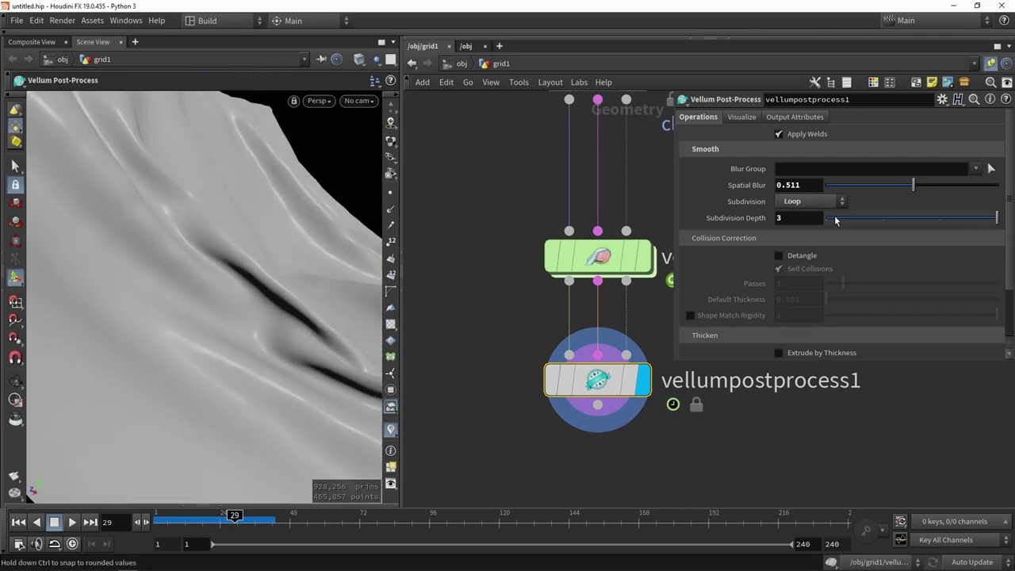
Step: Lower the Loop subdivision depth to 1 and orbit around the smoothed cloth
click(835, 219)
key(Escape)
drag(284, 302, 246, 309)
key(Return)
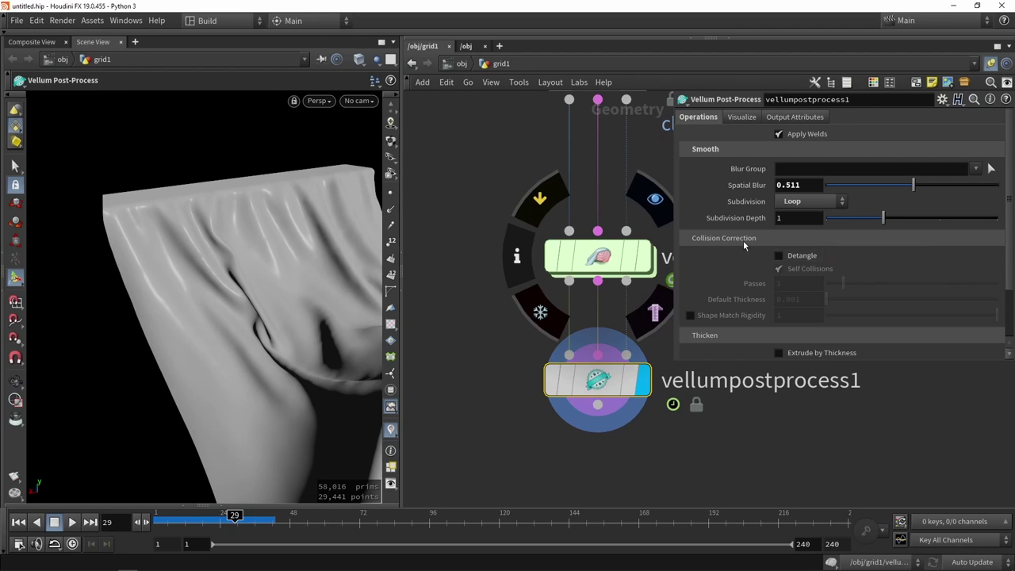
Step: Turn on Extrude by Thickness and inspect the thickened cloth edge
scroll(753, 234, down, 2)
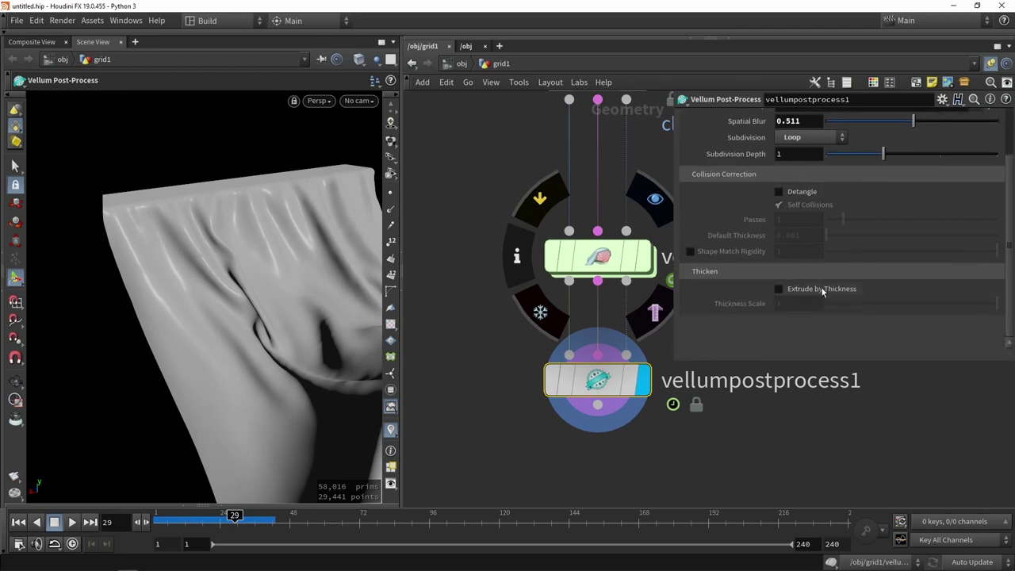
key(Escape)
drag(125, 336, 164, 279)
key(Return)
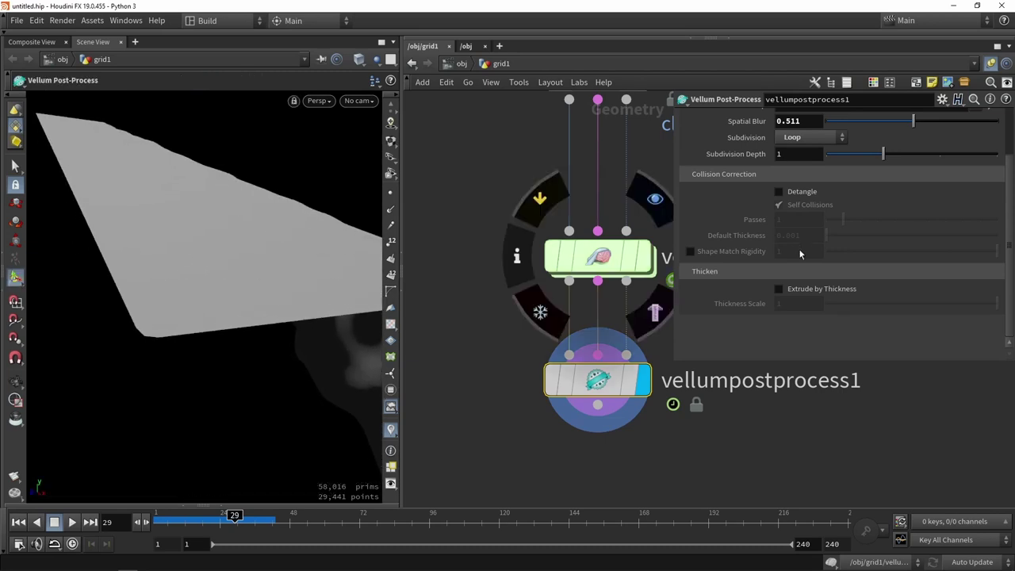
click(802, 293)
key(Escape)
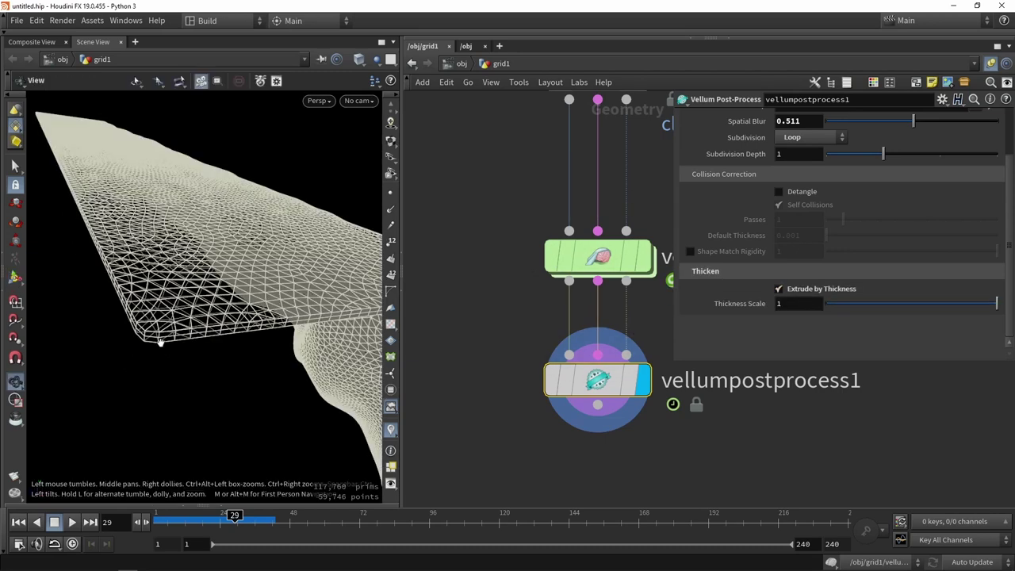
drag(119, 261, 132, 206)
key(Return)
Step: Leave Extrude by Thickness off and set Subdivision back to None
click(797, 292)
click(801, 291)
click(806, 290)
key(ctrl+z)
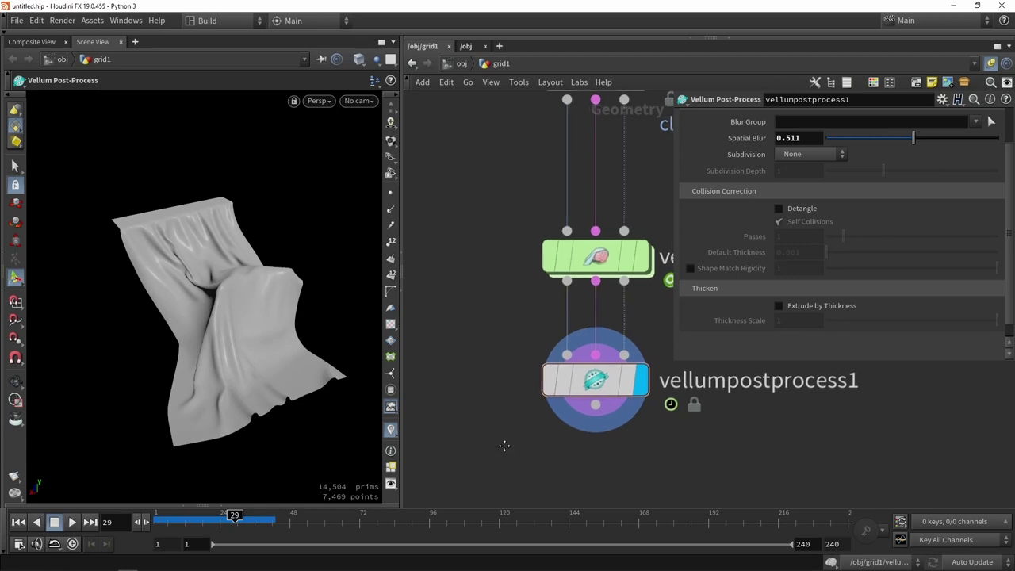
Step: Add a PolyReduce node wired below vellumpostprocess1 and display it
scroll(483, 365, down, 2)
key(Tab)
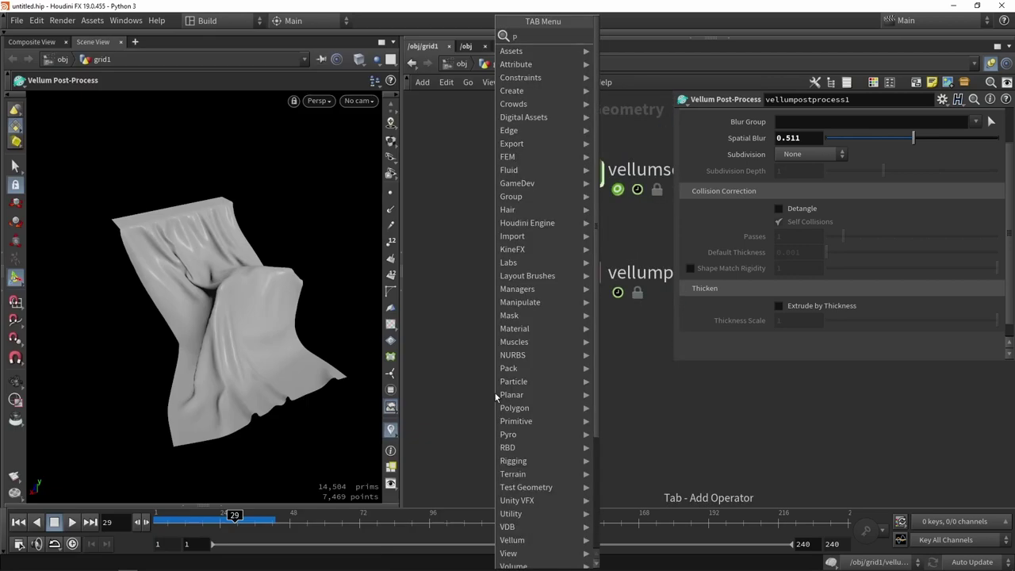
text(poly re)
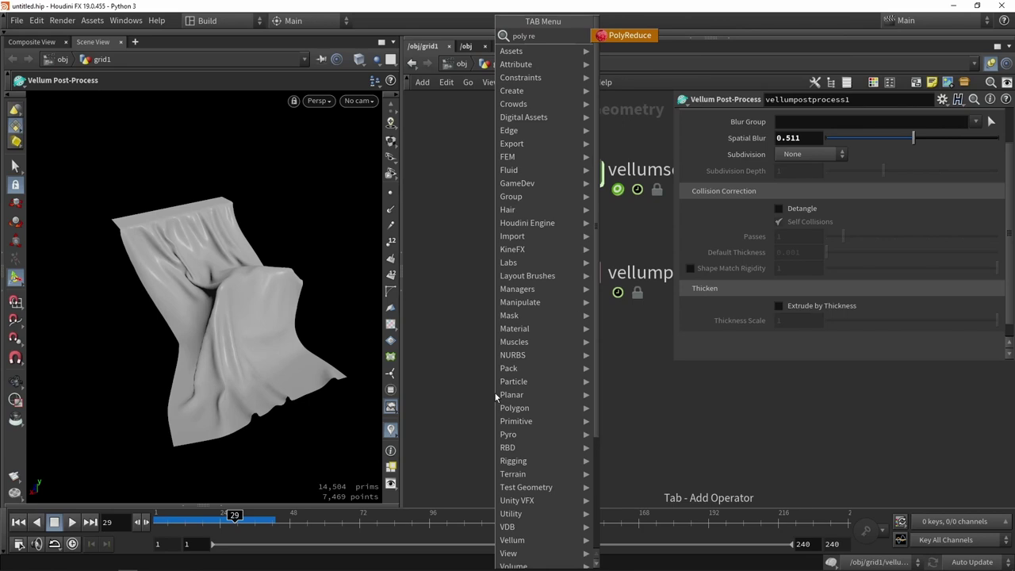
key(Return)
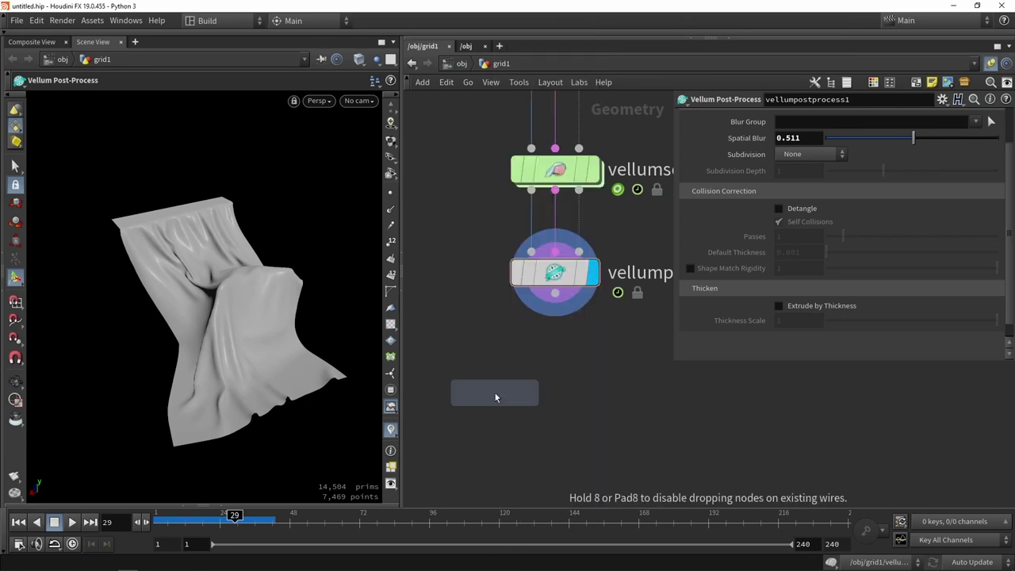
click(496, 398)
drag(556, 295, 576, 388)
click(548, 422)
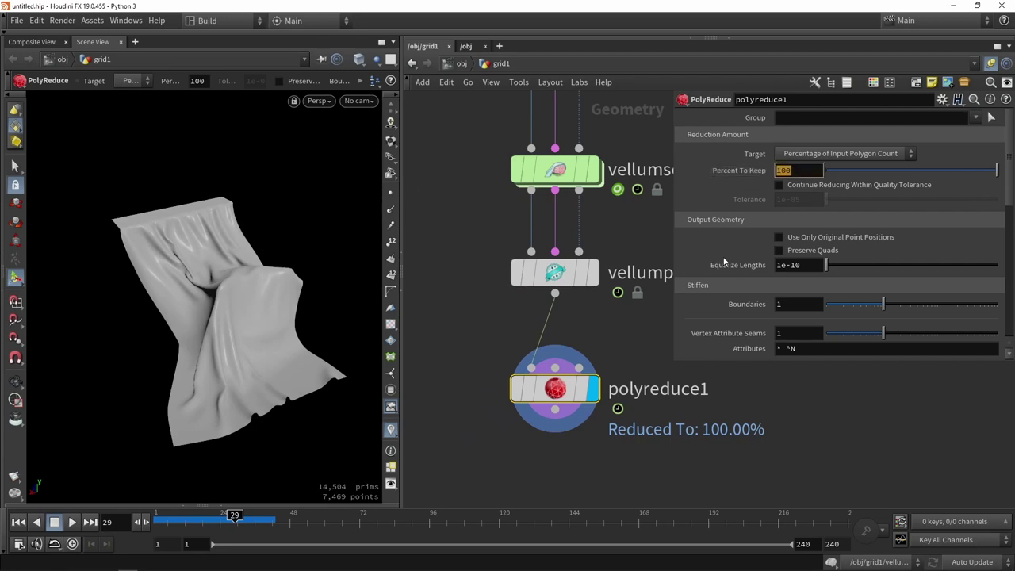
Step: Set Percent To Keep to 25 and check the reduced mesh in wireframe
text(25)
key(Return)
key(Escape)
key(w)
mouse_move(274, 320)
mouse_down()
mouse_move(331, 283)
mouse_move(261, 253)
mouse_move(188, 284)
mouse_move(222, 310)
mouse_move(291, 311)
mouse_up()
key(Return)
key(w)
Step: Briefly bypass polyreduce1 to compare with the full mesh, then tidy the network
key(w)
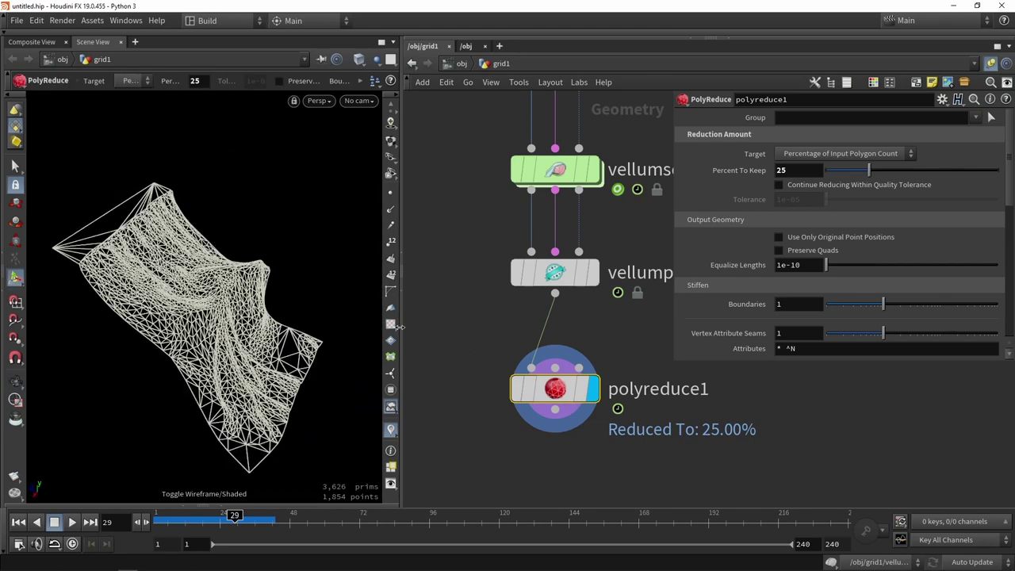
click(516, 391)
click(516, 391)
key(w)
scroll(559, 394, down, 3)
drag(560, 394, 503, 392)
middle_drag(551, 430, 554, 388)
Step: Add a Labs Maps Baker below polyreduce1 with polyreduce1 wired into its first input
key(Tab)
text(maps)
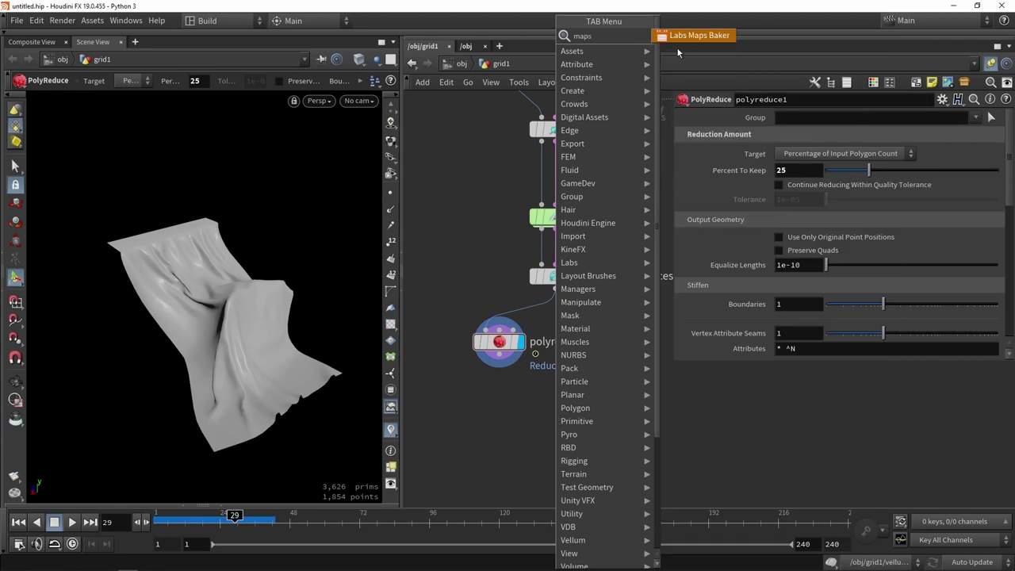
key(Return)
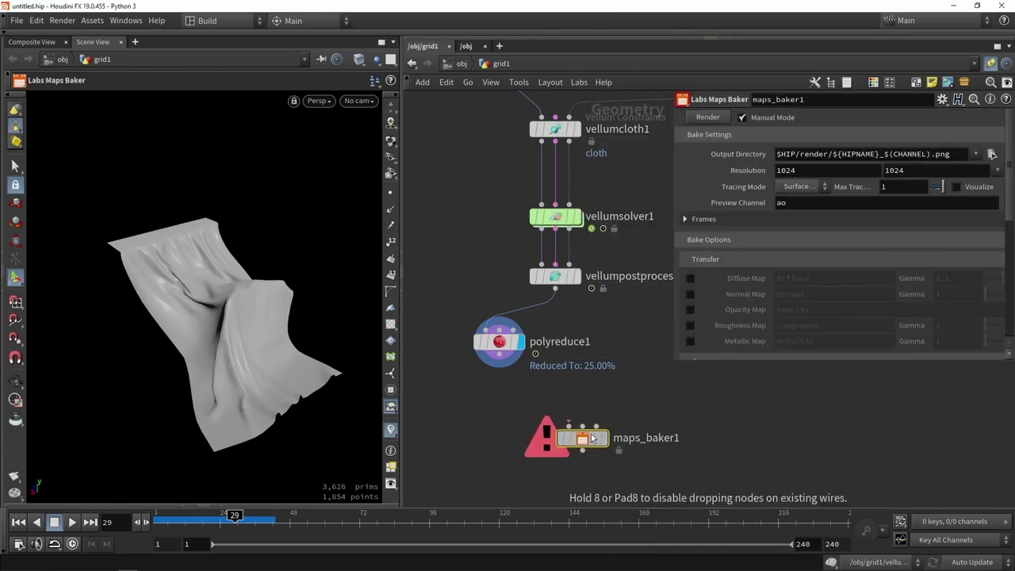
click(582, 431)
drag(503, 358, 585, 433)
Step: Wire vellumpostprocess1 into maps_baker1's middle input and display the baker result
click(577, 279)
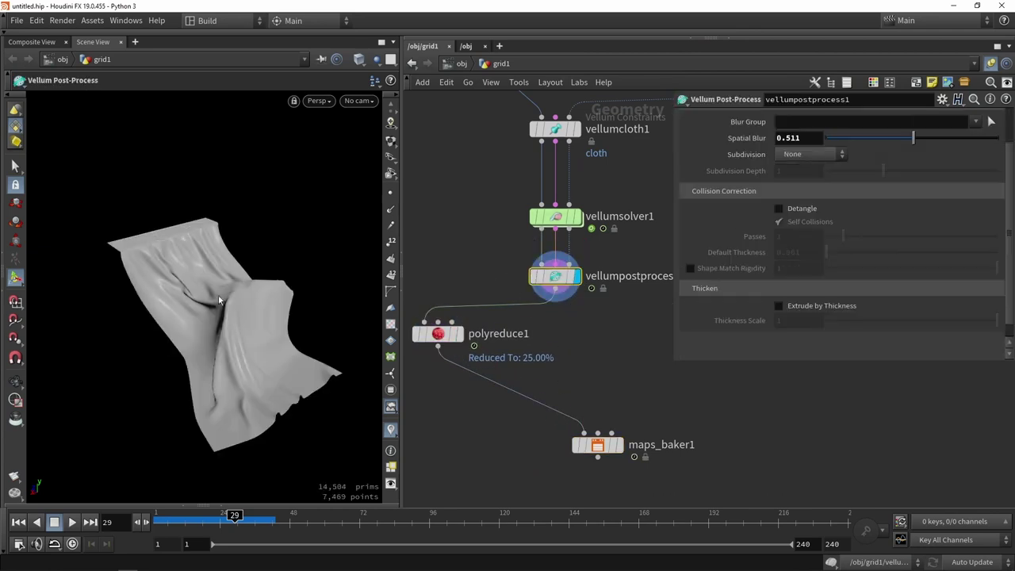
key(w)
key(w)
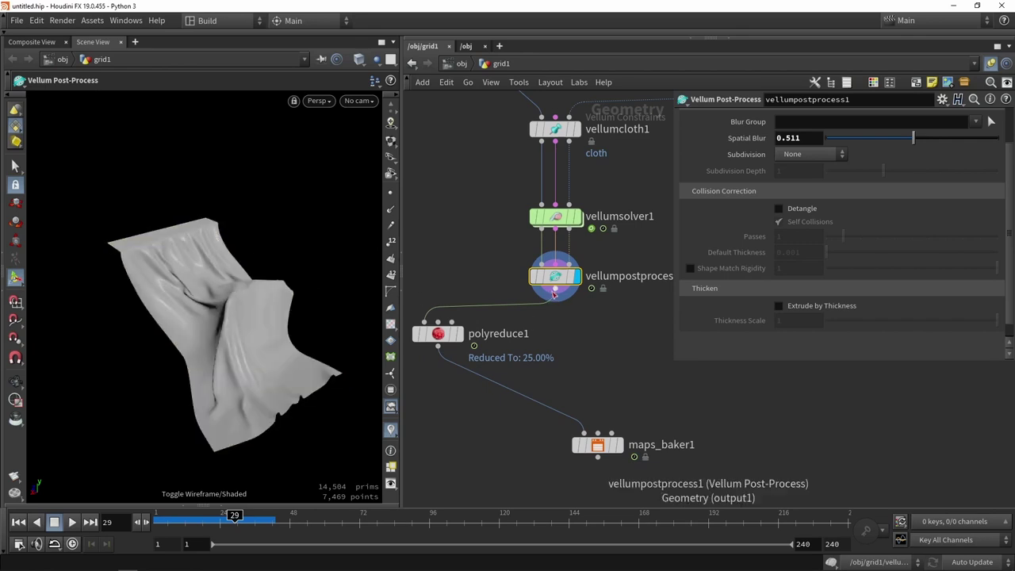
click(598, 429)
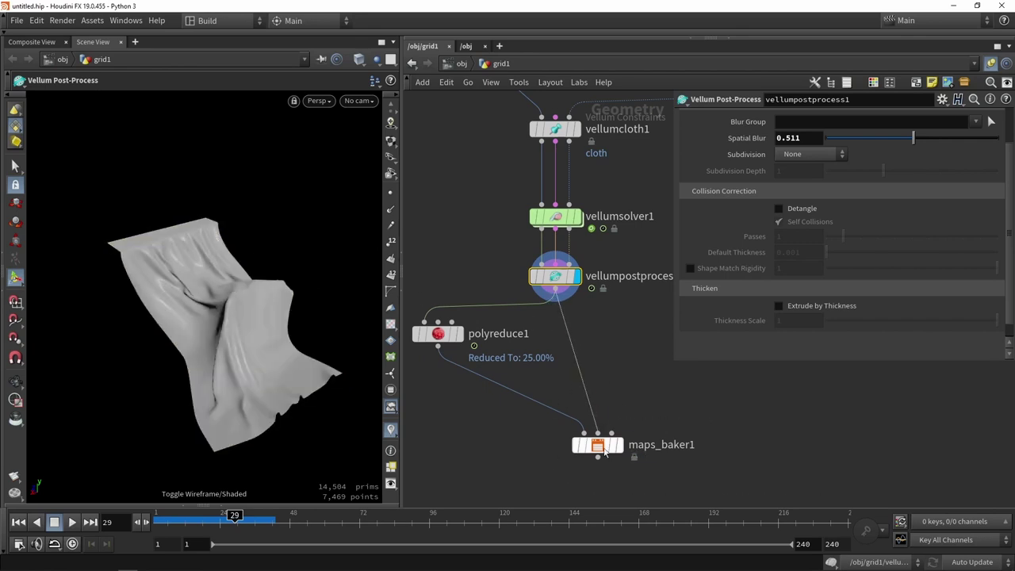
click(616, 446)
key(Escape)
drag(206, 317, 198, 349)
key(Return)
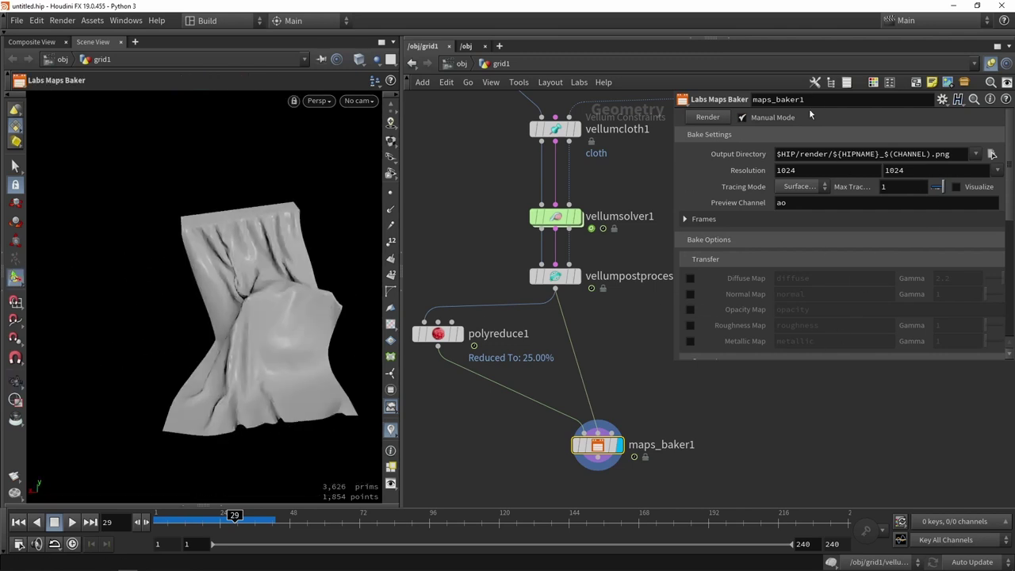
middle_drag(514, 455, 523, 366)
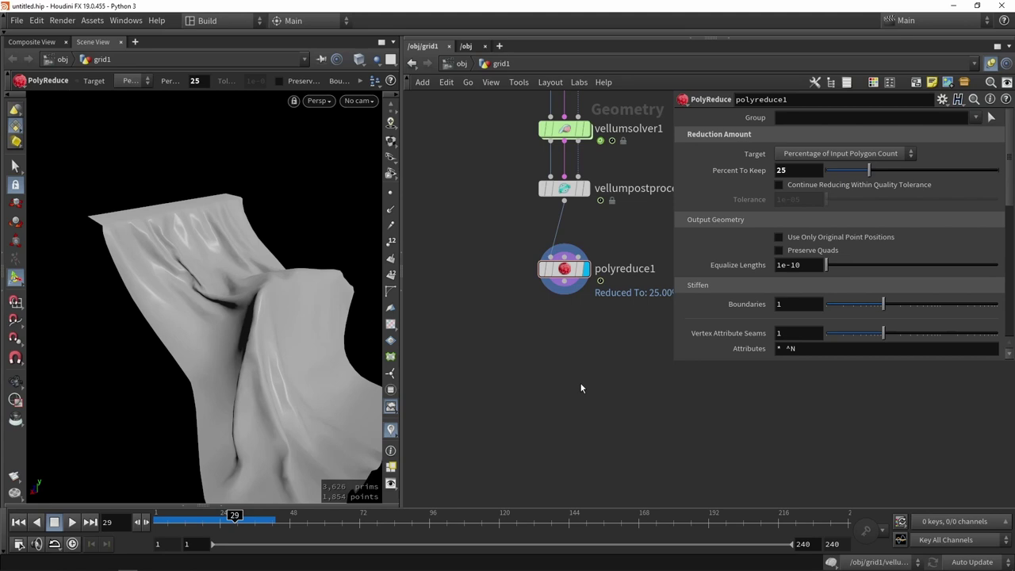
Step: Add a Normal node wired below polyreduce1 and display it
key(Tab)
key(Return)
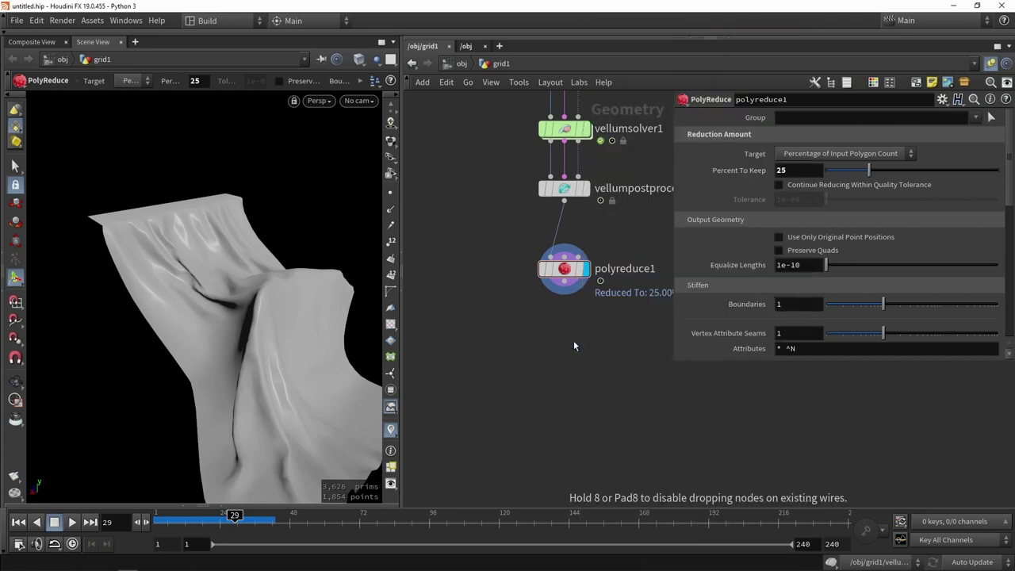
click(581, 387)
scroll(570, 304, up, 3)
drag(559, 264, 576, 346)
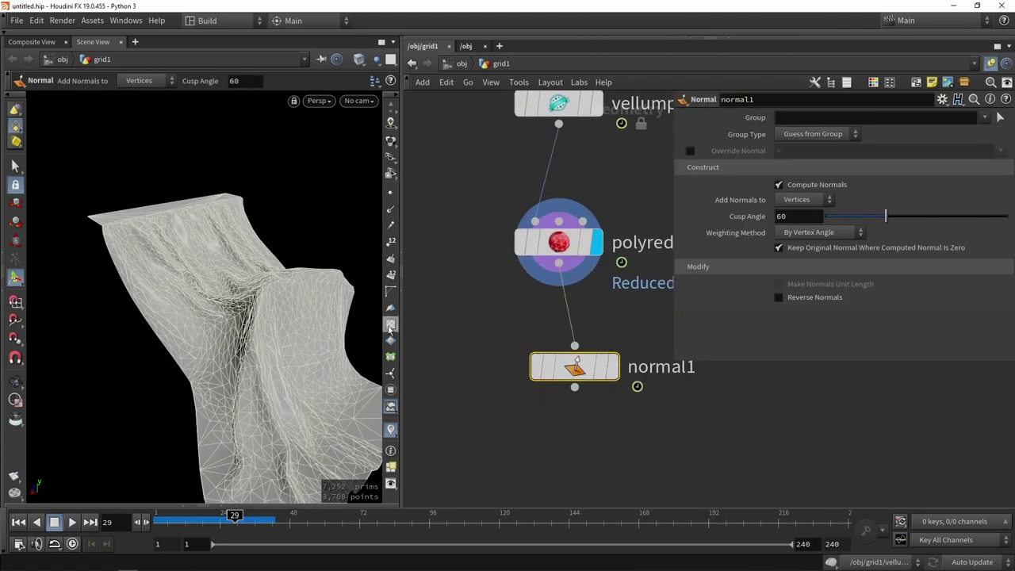
click(617, 371)
drag(171, 270, 200, 236)
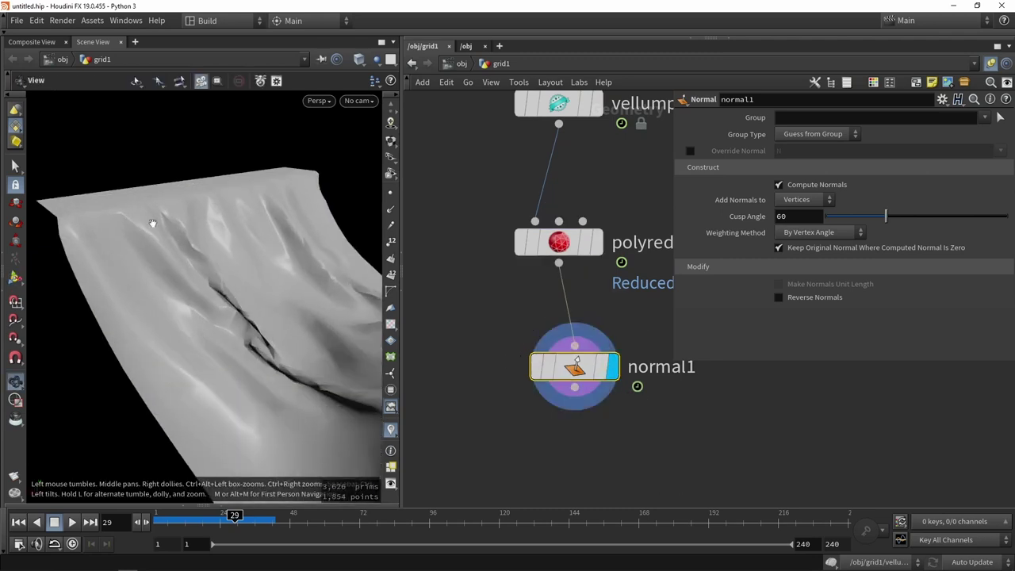
Step: Set the Cusp Angle to about 172.6 and Weighting Method to By Face Area
mouse_move(898, 222)
mouse_down()
mouse_move(1001, 216)
mouse_move(774, 217)
mouse_move(983, 215)
mouse_up()
click(825, 235)
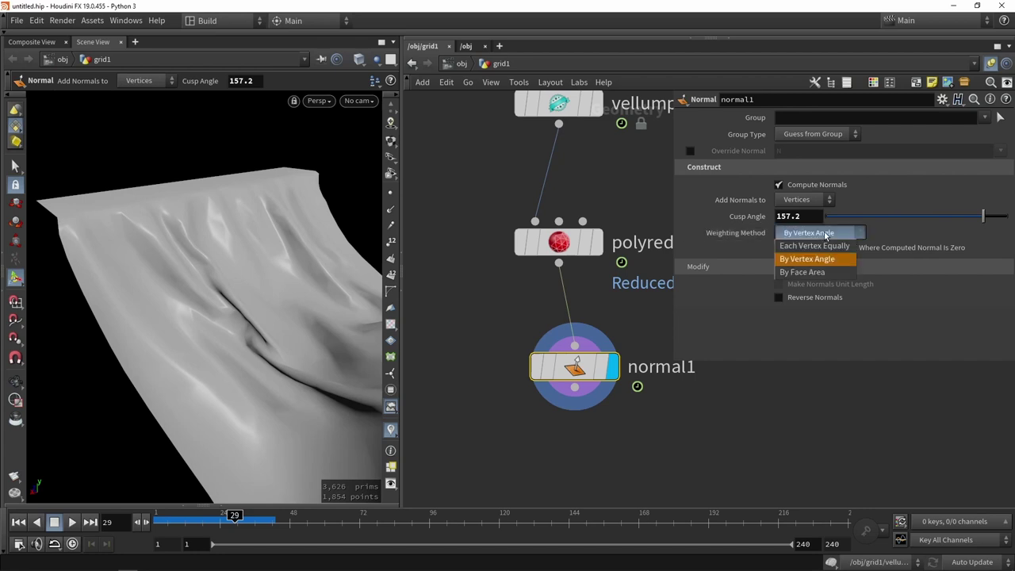
click(824, 270)
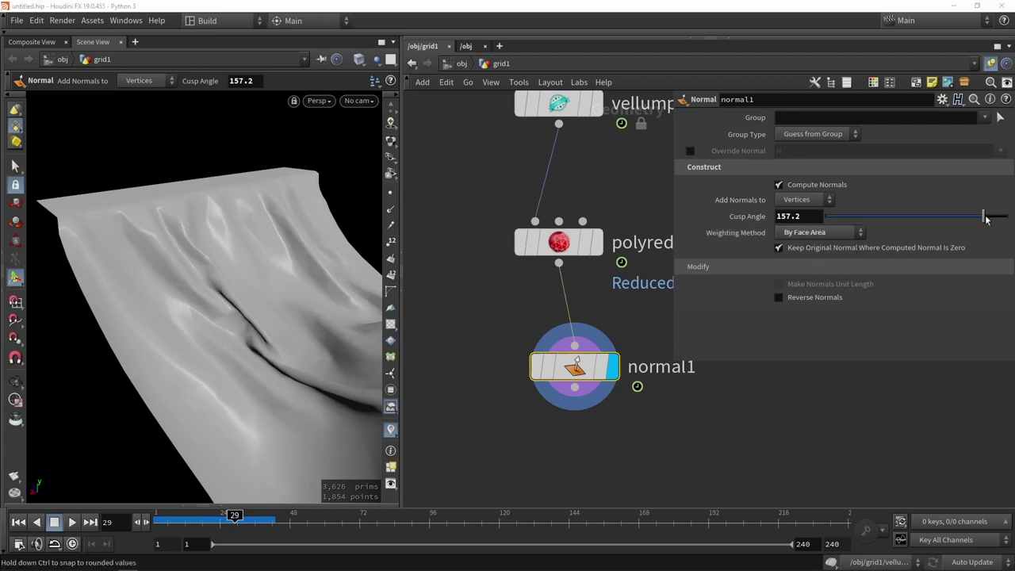
key(Escape)
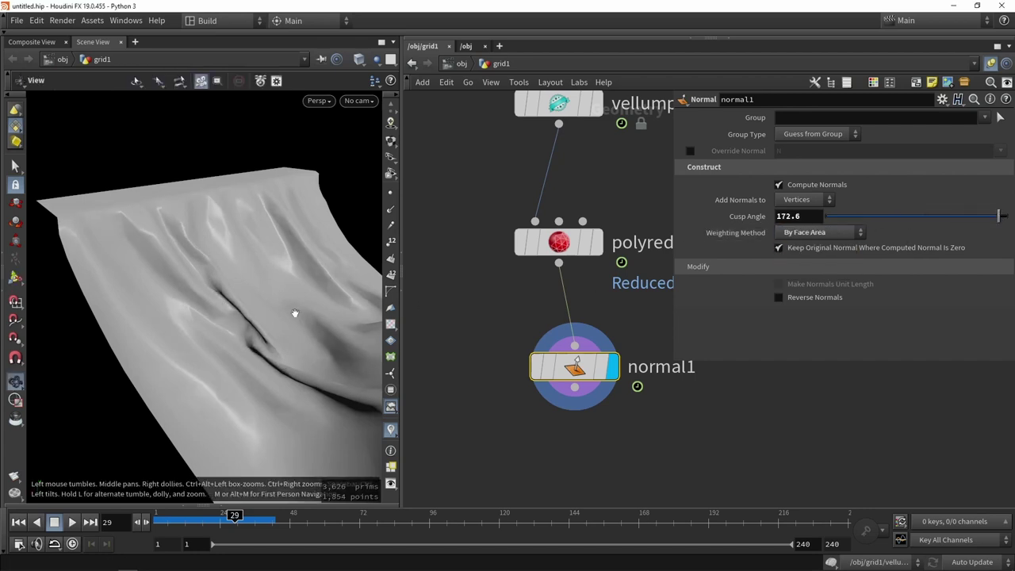